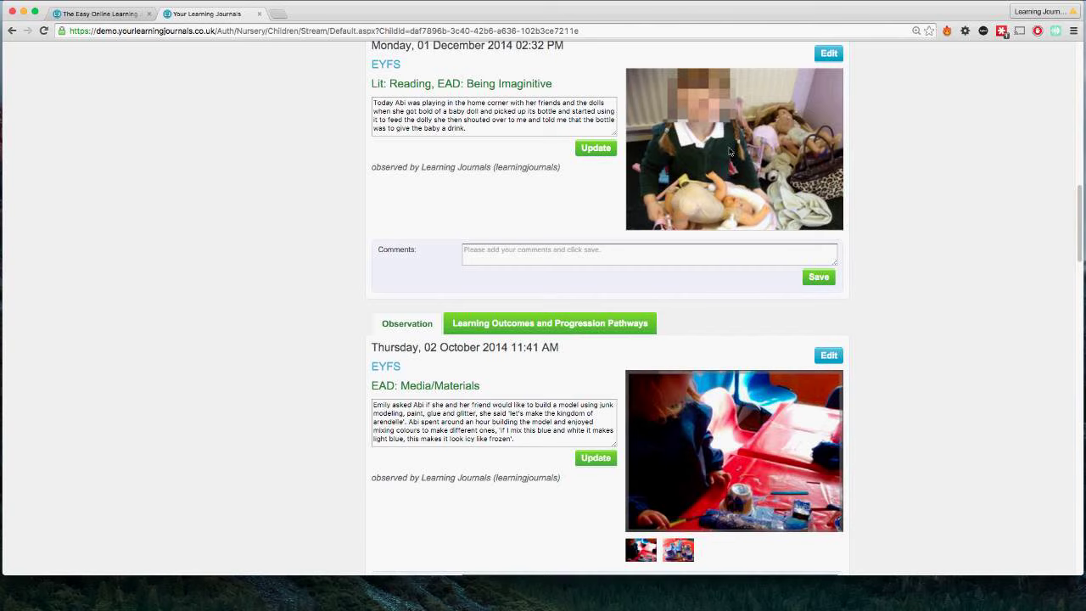
Step: Review the 01 December 2014 observation, including its date, learning areas, description, observer, photo and comments field
{"action": "scroll", "coordinate": [906, 231], "scroll_direction": "up", "scroll_amount": 1}
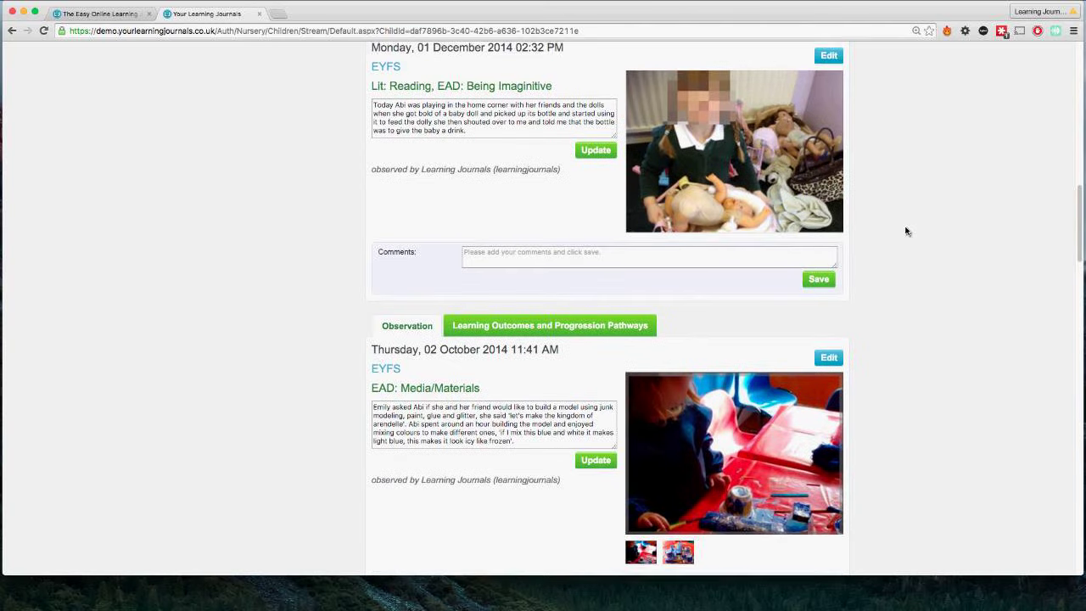
{"action": "scroll", "coordinate": [904, 230], "scroll_direction": "up", "scroll_amount": 1}
{"action": "scroll", "coordinate": [902, 229], "scroll_direction": "up", "scroll_amount": 2}
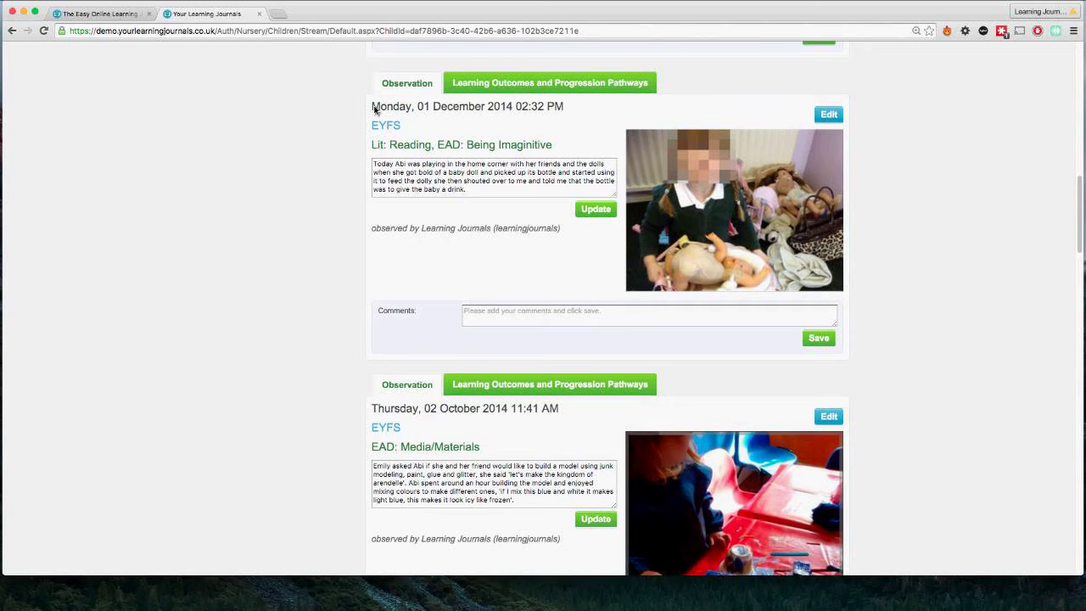
{"action": "left_click_drag", "start_coordinate": [373, 107], "coordinate": [589, 126]}
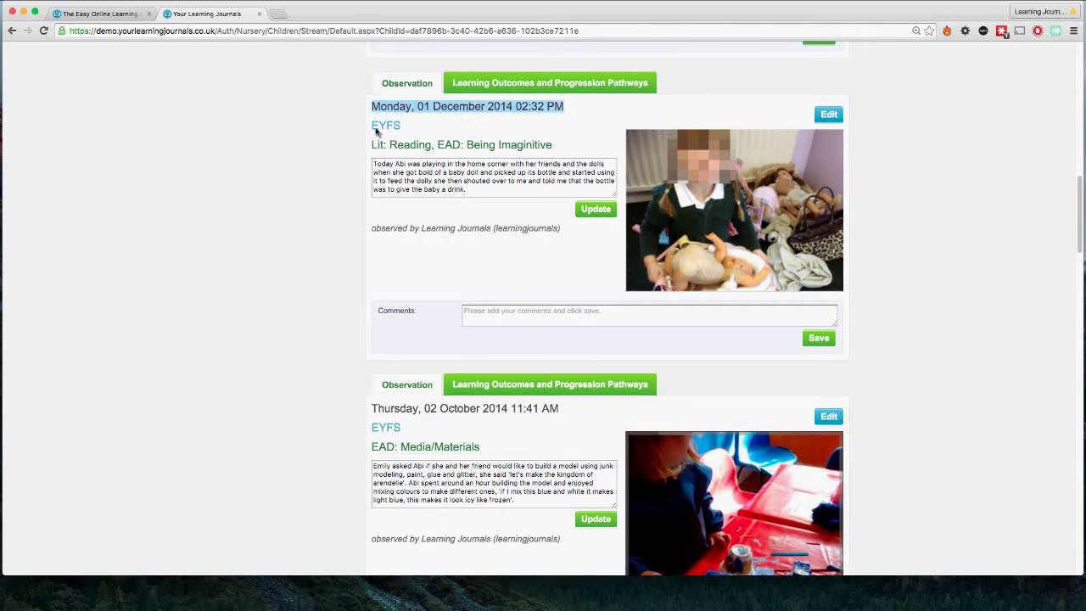
{"action": "left_click_drag", "start_coordinate": [374, 127], "coordinate": [560, 147]}
{"action": "left_click", "coordinate": [417, 153]}
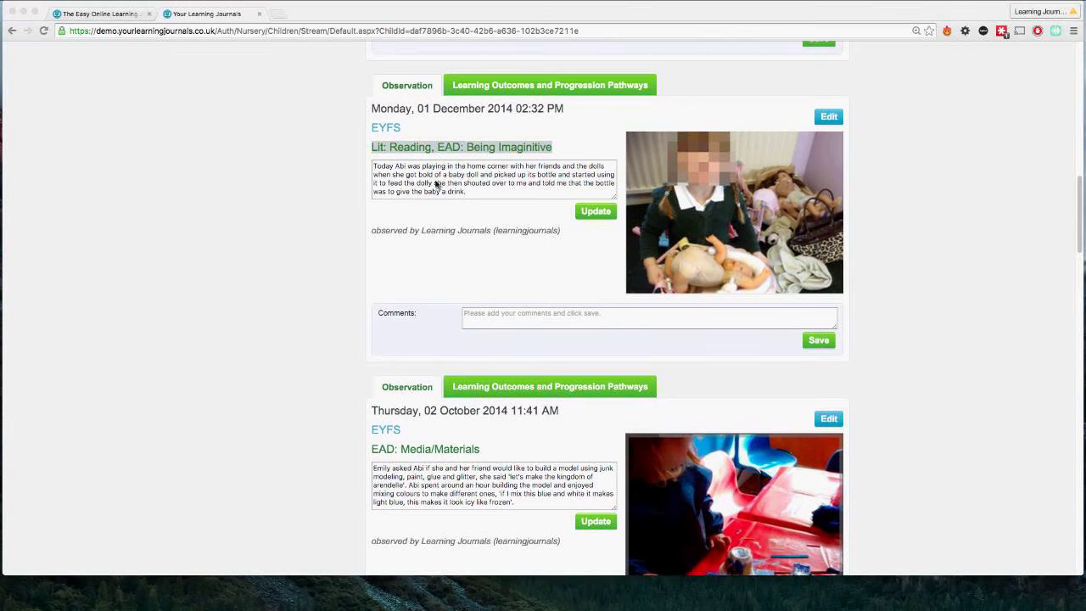
{"action": "left_click_drag", "start_coordinate": [478, 197], "coordinate": [367, 169]}
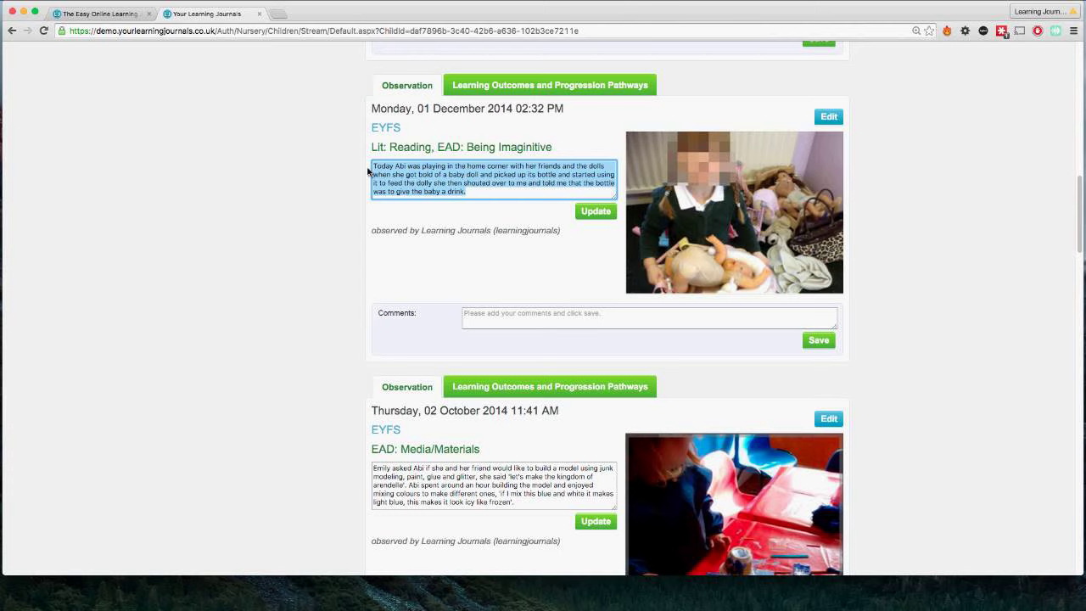
{"action": "left_click", "coordinate": [472, 194]}
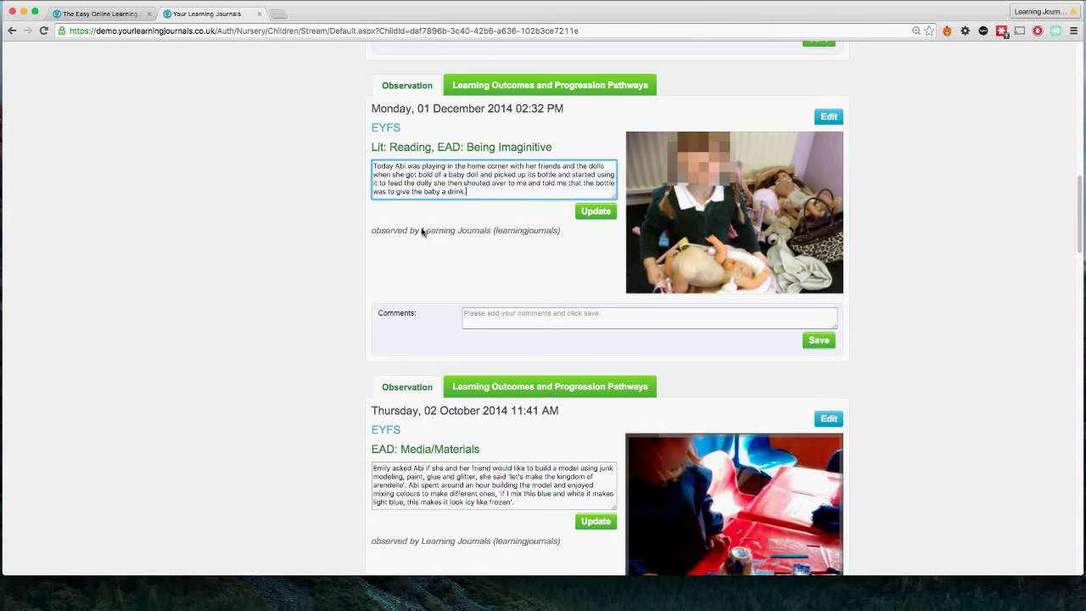
{"action": "left_click_drag", "start_coordinate": [423, 234], "coordinate": [492, 234]}
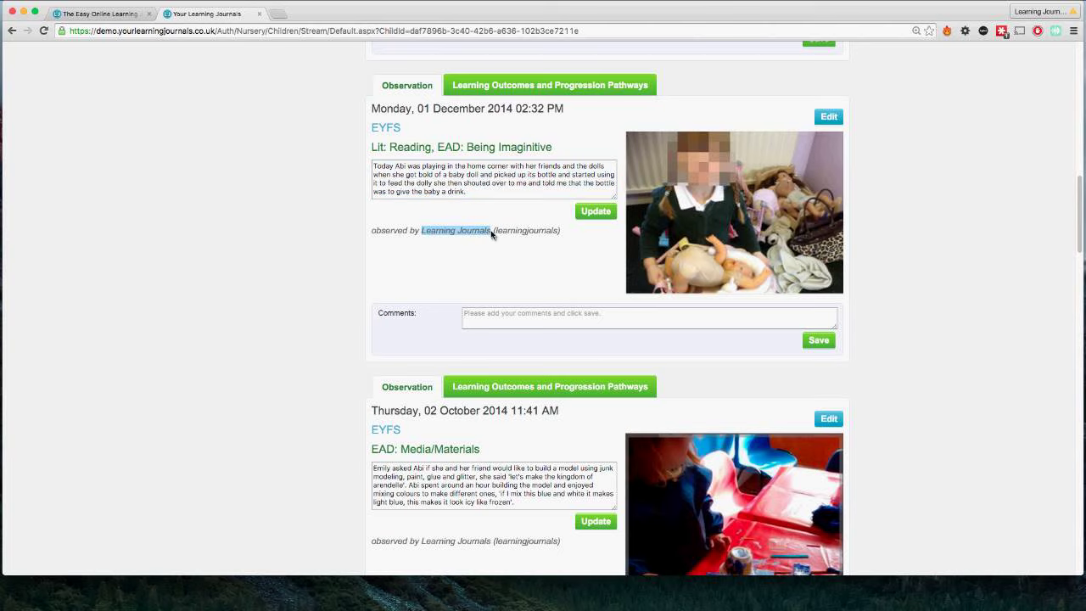
{"action": "left_click", "coordinate": [512, 285]}
{"action": "scroll", "coordinate": [722, 257], "scroll_direction": "down", "scroll_amount": 1}
{"action": "scroll", "coordinate": [722, 257], "scroll_direction": "down", "scroll_amount": 1}
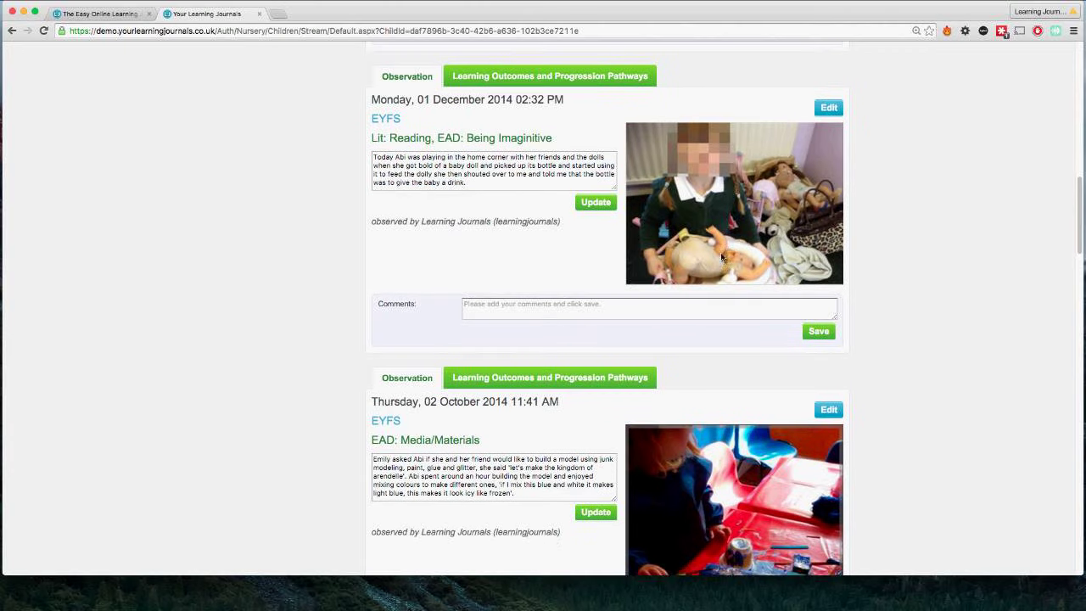
{"action": "left_click", "coordinate": [565, 315]}
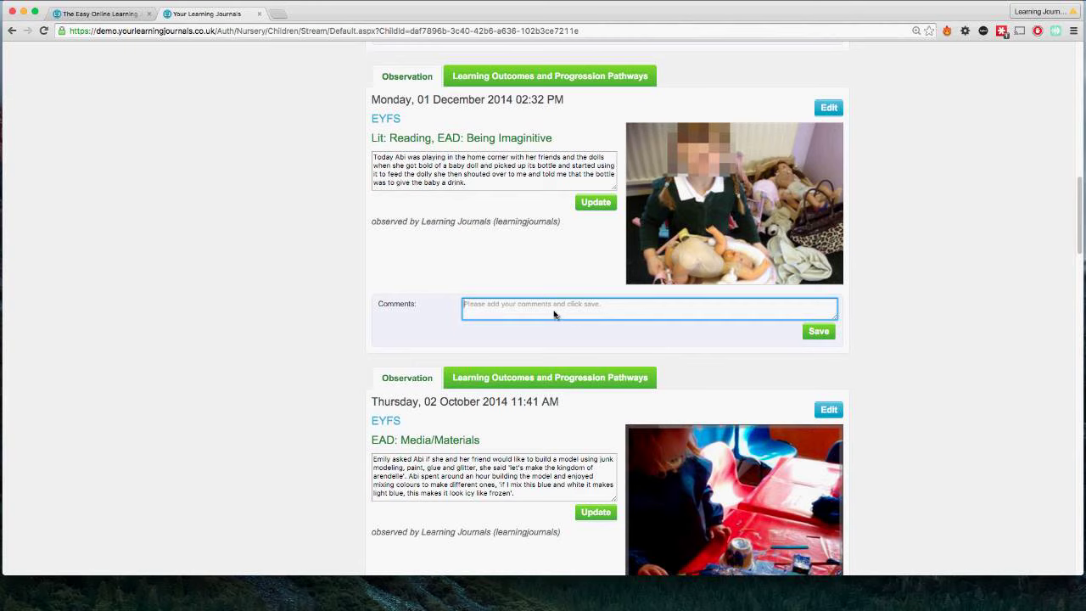
Step: Examine the learning outcomes and progression pathways of the 01 December 2014 observation, and return to its observation view
{"action": "scroll", "coordinate": [517, 127], "scroll_direction": "up", "scroll_amount": 1}
{"action": "left_click", "coordinate": [549, 92]}
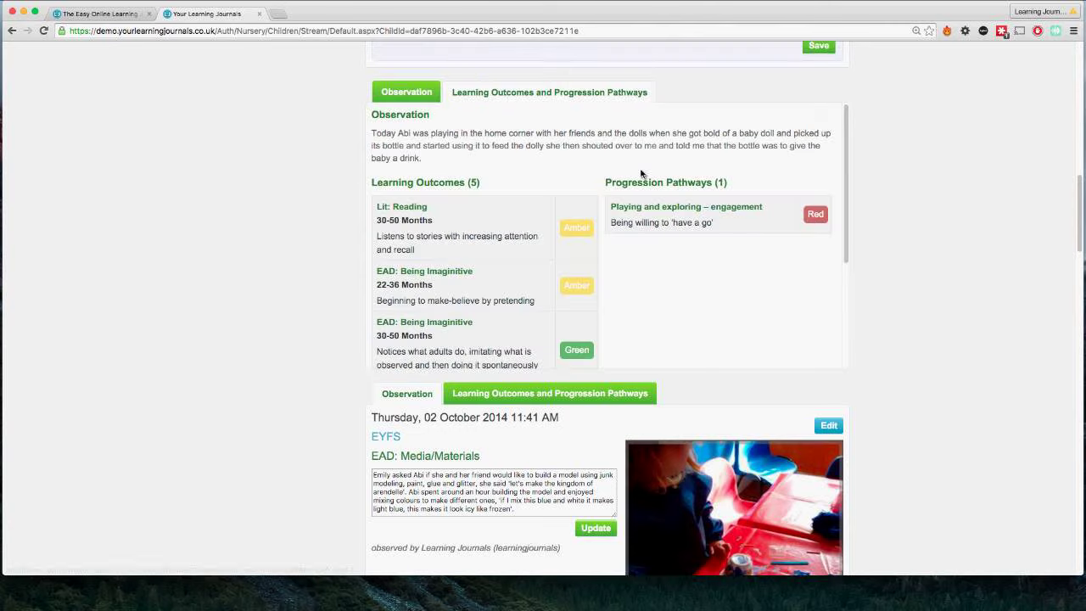
{"action": "scroll", "coordinate": [591, 242], "scroll_direction": "down", "scroll_amount": 1}
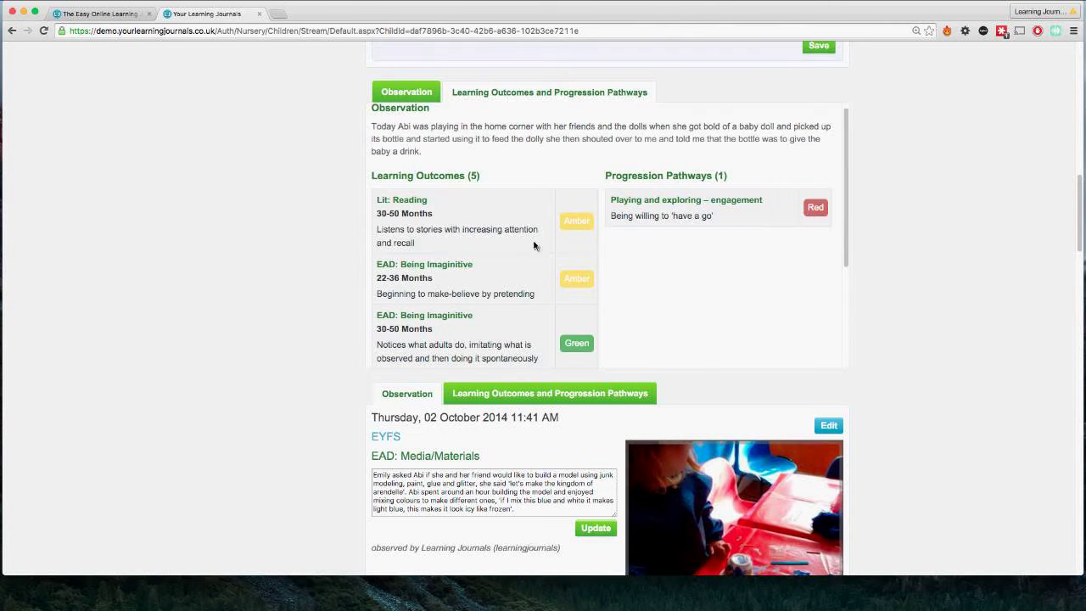
{"action": "left_click_drag", "start_coordinate": [461, 244], "coordinate": [386, 235]}
{"action": "scroll", "coordinate": [561, 272], "scroll_direction": "down", "scroll_amount": 2}
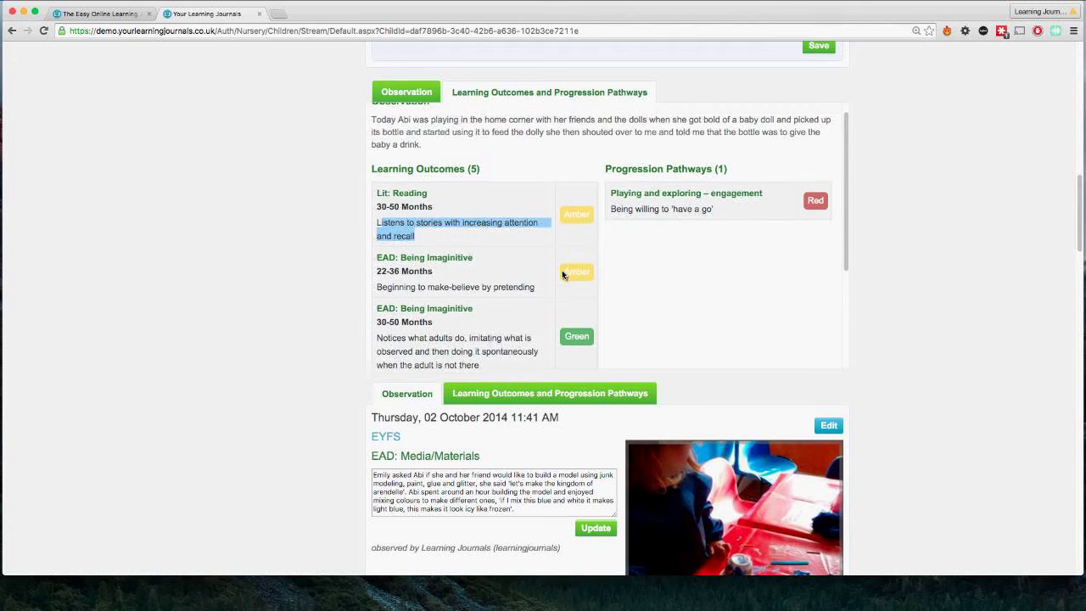
{"action": "scroll", "coordinate": [561, 272], "scroll_direction": "down", "scroll_amount": 1}
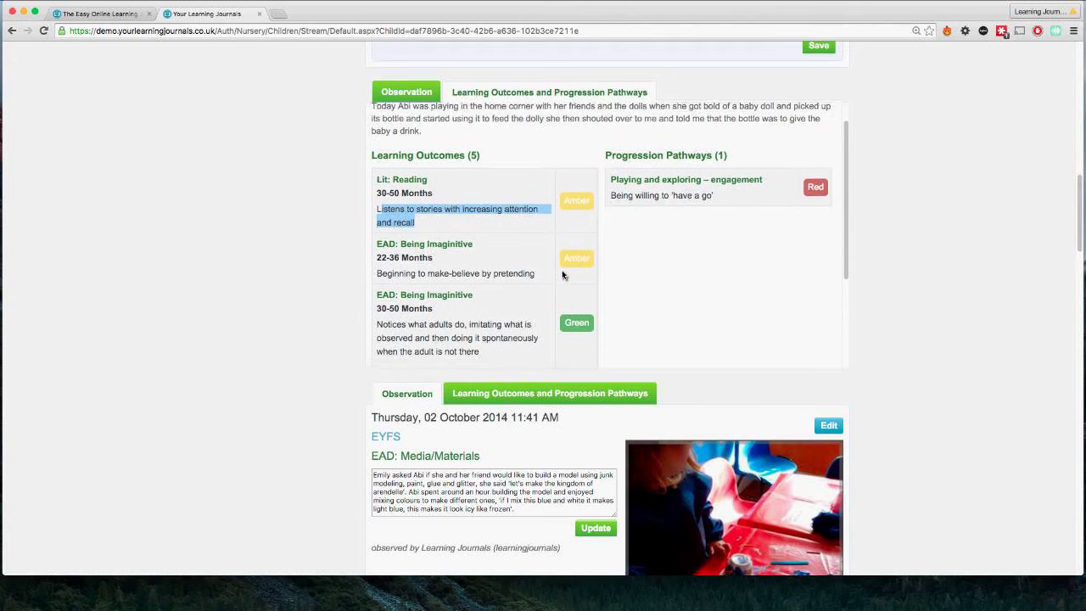
{"action": "scroll", "coordinate": [562, 274], "scroll_direction": "down", "scroll_amount": 1}
{"action": "scroll", "coordinate": [562, 275], "scroll_direction": "up", "scroll_amount": 1}
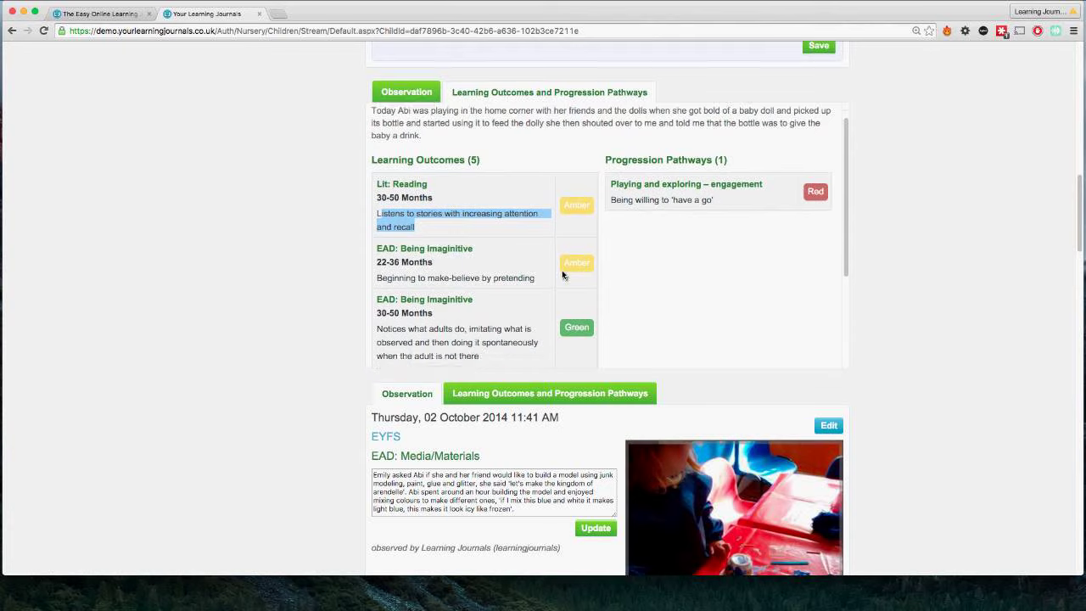
{"action": "scroll", "coordinate": [561, 275], "scroll_direction": "up", "scroll_amount": 1}
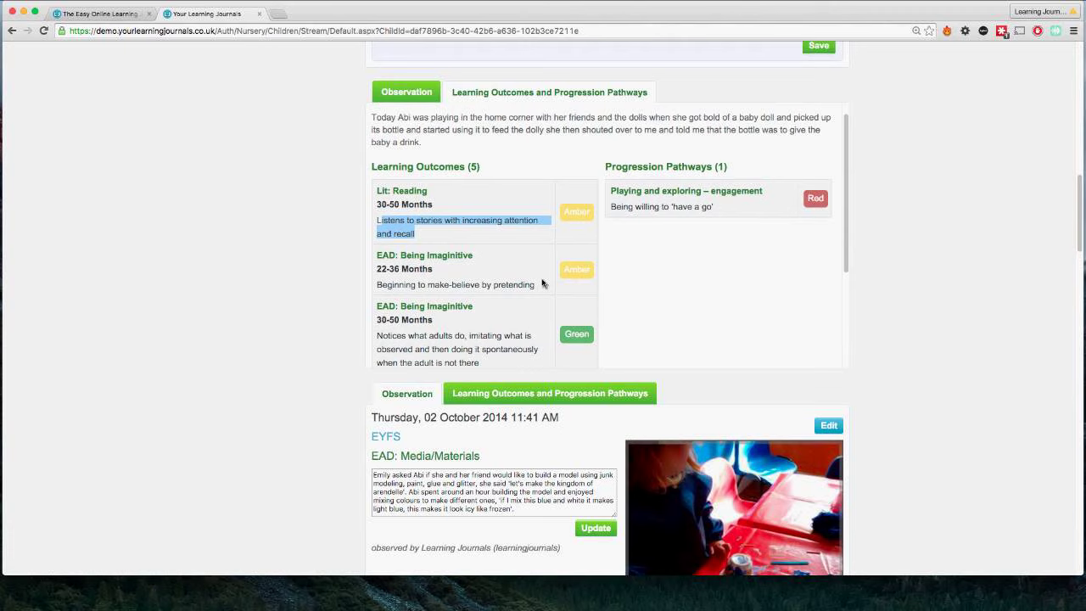
{"action": "scroll", "coordinate": [521, 286], "scroll_direction": "down", "scroll_amount": 1}
{"action": "scroll", "coordinate": [519, 286], "scroll_direction": "up", "scroll_amount": 2}
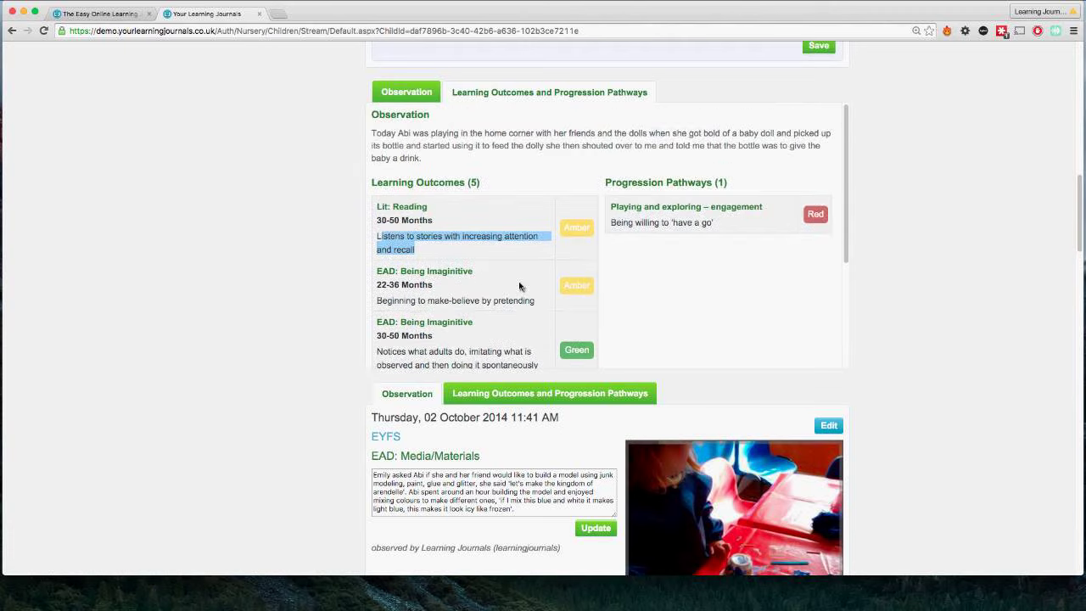
{"action": "scroll", "coordinate": [519, 286], "scroll_direction": "up", "scroll_amount": 3}
{"action": "left_click", "coordinate": [406, 242]}
Step: Browse the child's older observations back to March 2014 and return to the start of the profile
{"action": "scroll", "coordinate": [547, 244], "scroll_direction": "down", "scroll_amount": 3}
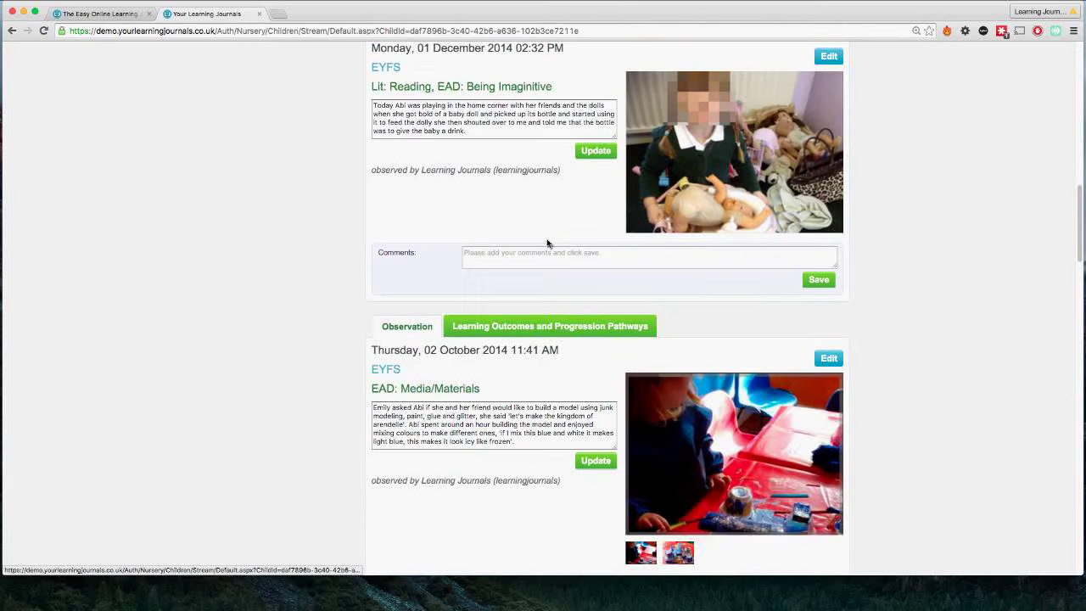
{"action": "scroll", "coordinate": [548, 244], "scroll_direction": "down", "scroll_amount": 3}
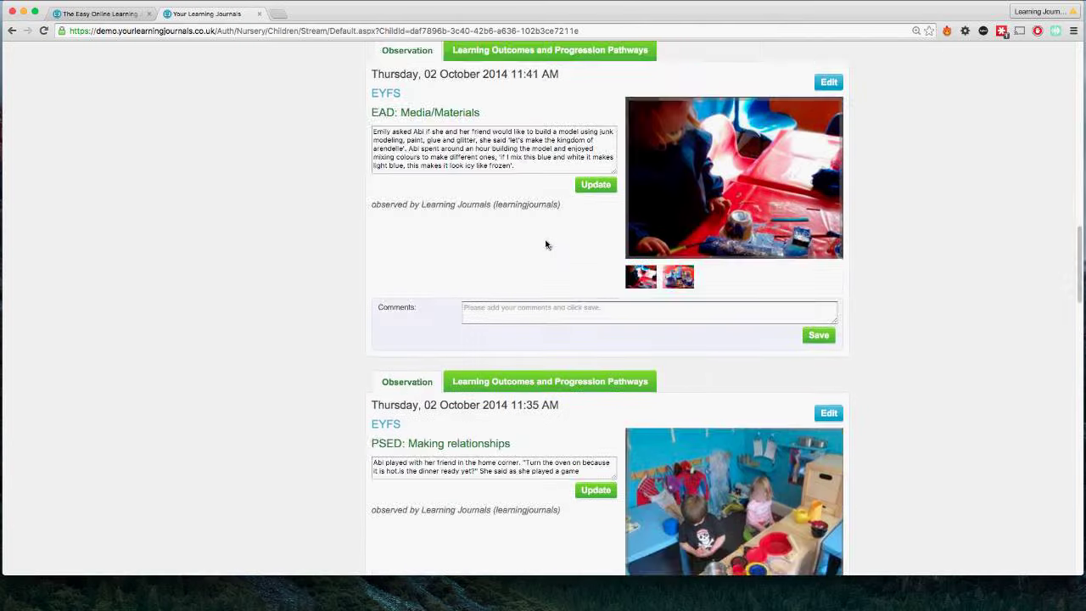
{"action": "scroll", "coordinate": [546, 245], "scroll_direction": "down", "scroll_amount": 4}
{"action": "scroll", "coordinate": [546, 245], "scroll_direction": "down", "scroll_amount": 8}
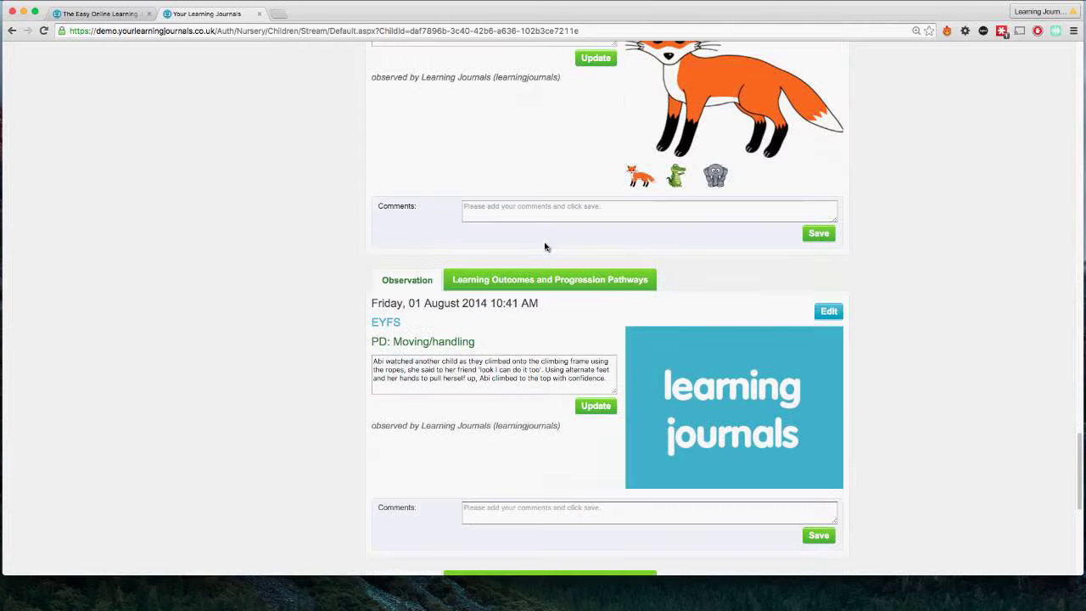
{"action": "scroll", "coordinate": [546, 246], "scroll_direction": "down", "scroll_amount": 5}
{"action": "left_click", "coordinate": [592, 481]}
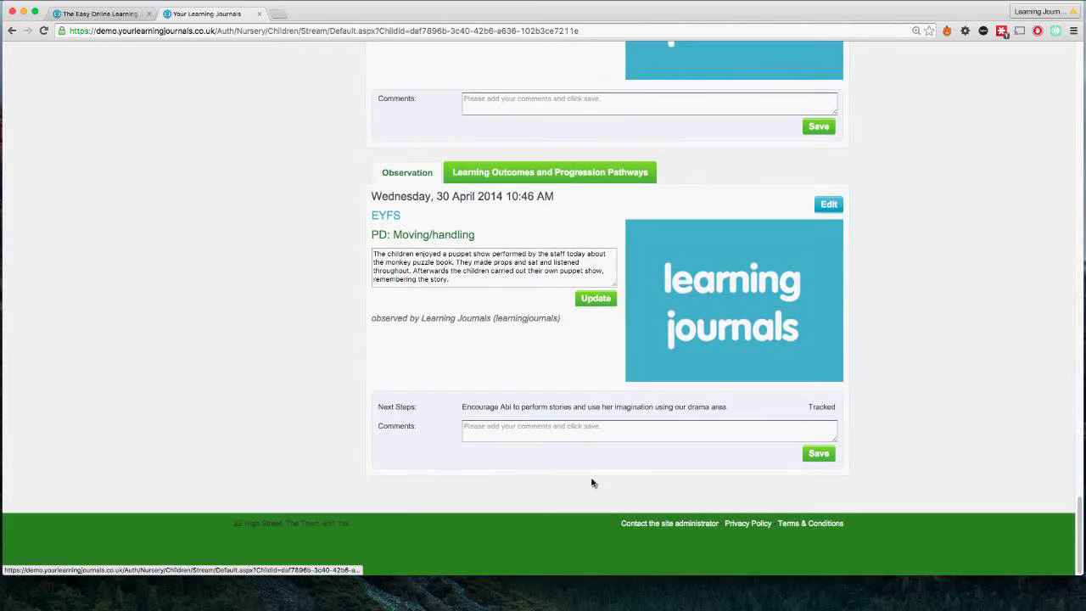
{"action": "scroll", "coordinate": [574, 344], "scroll_direction": "down", "scroll_amount": 2}
{"action": "scroll", "coordinate": [574, 343], "scroll_direction": "down", "scroll_amount": 5}
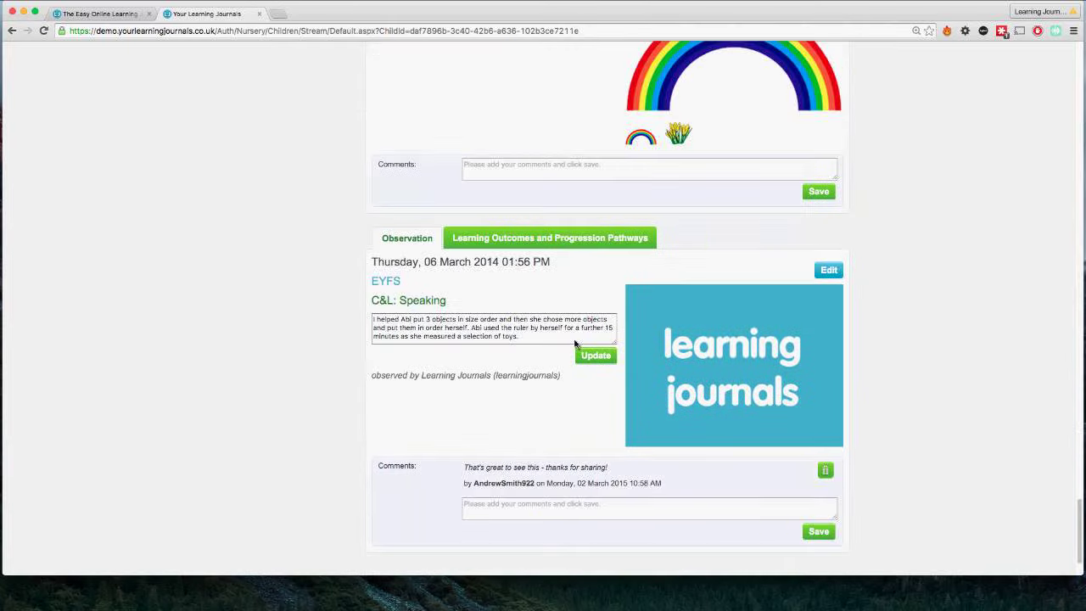
{"action": "scroll", "coordinate": [574, 344], "scroll_direction": "up", "scroll_amount": 3}
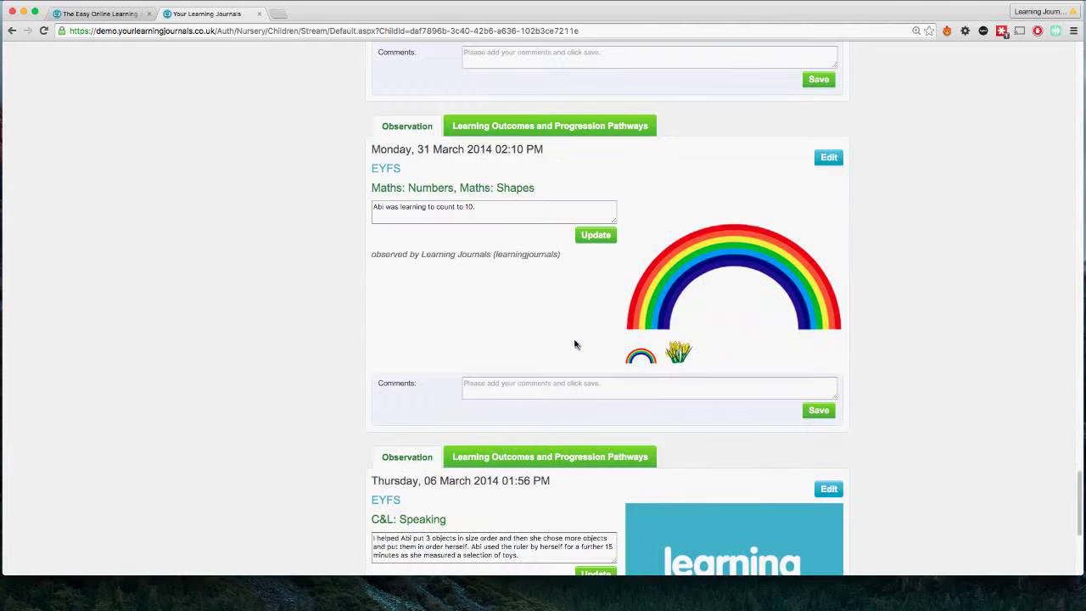
{"action": "scroll", "coordinate": [575, 344], "scroll_direction": "up", "scroll_amount": 15}
{"action": "scroll", "coordinate": [574, 343], "scroll_direction": "up", "scroll_amount": 15}
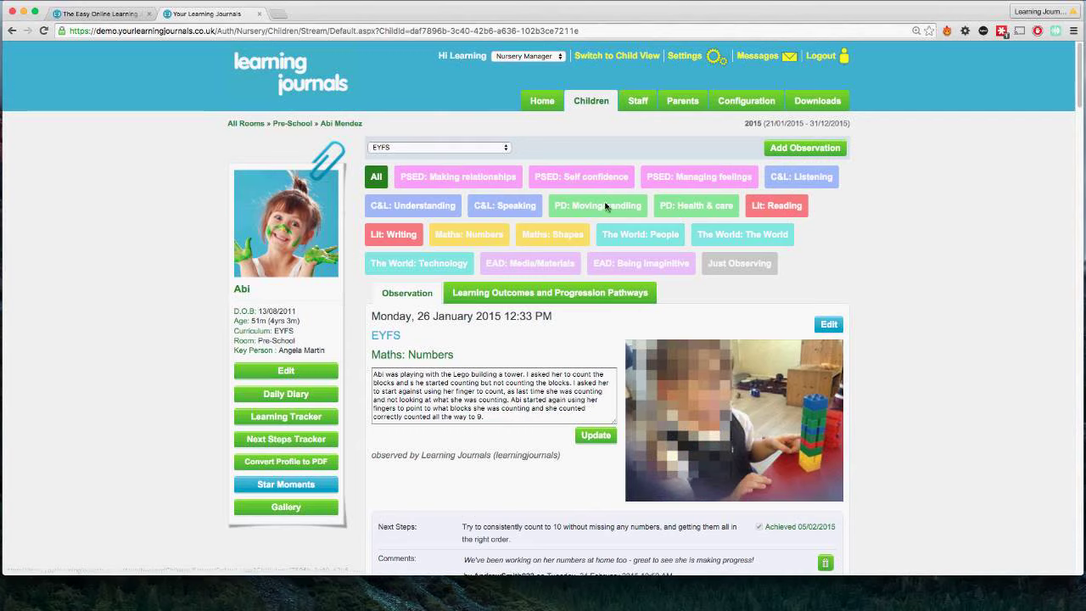
Step: Filter the child's observations by PSED: Self confidence, PSED: Managing feelings and finally PSED: Making relationships
{"action": "left_click", "coordinate": [589, 178]}
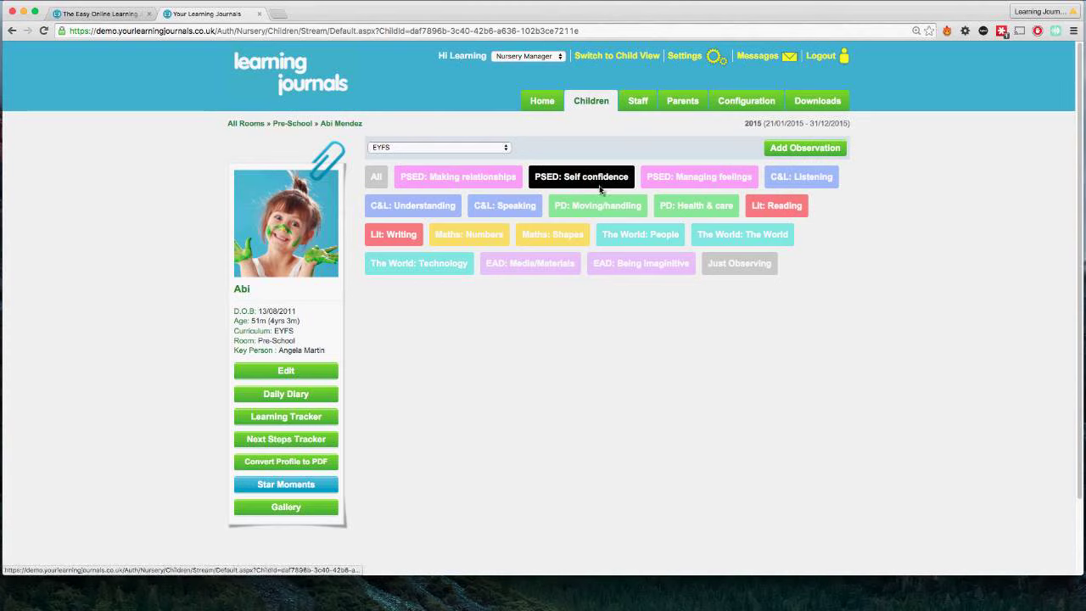
{"action": "left_click", "coordinate": [697, 178]}
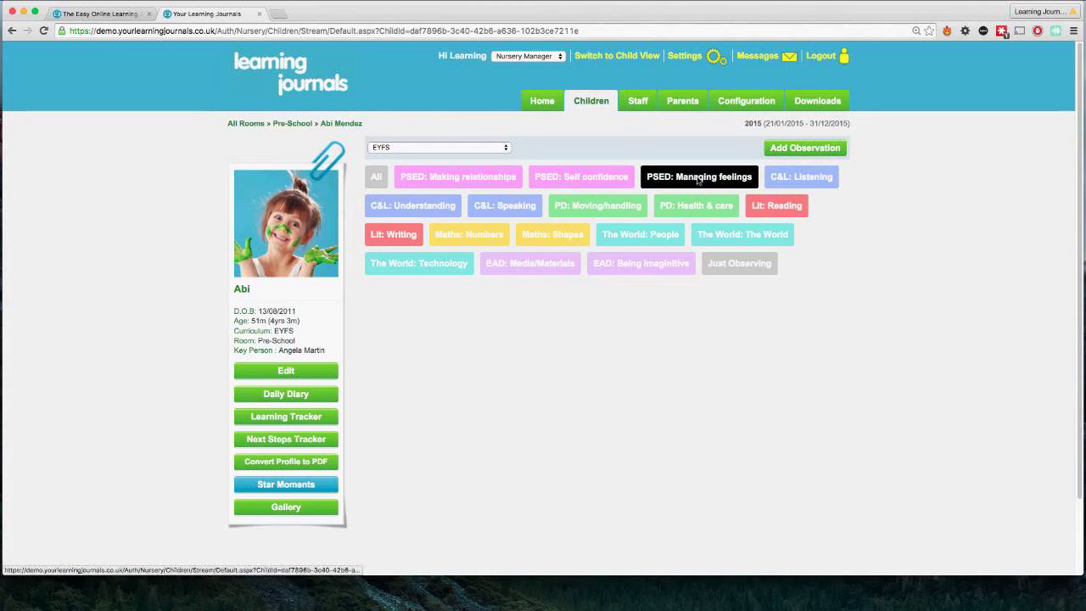
{"action": "left_click", "coordinate": [475, 183]}
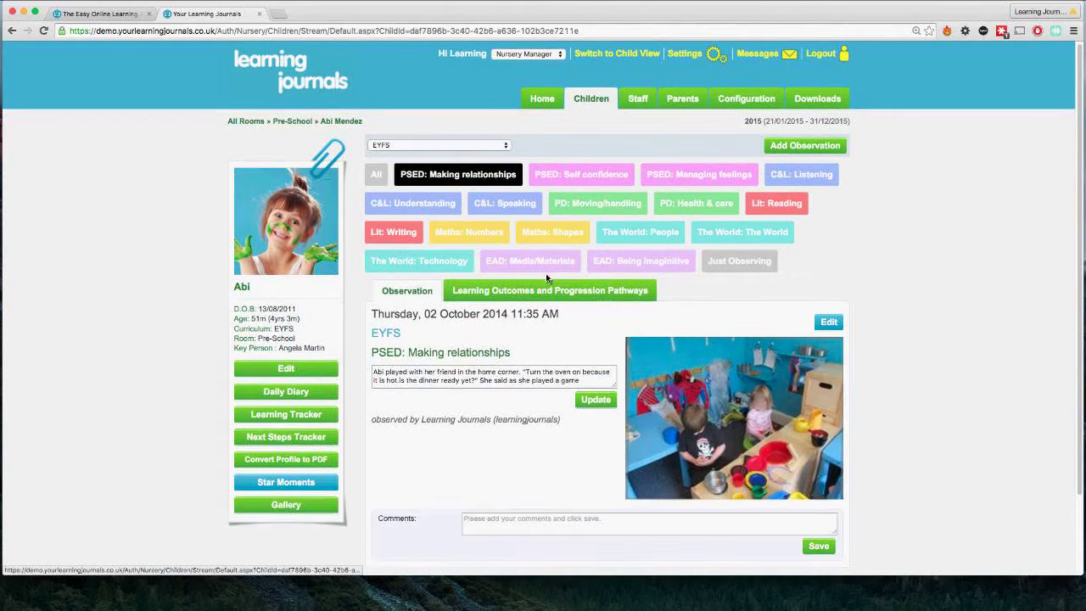
{"action": "scroll", "coordinate": [546, 278], "scroll_direction": "down", "scroll_amount": 2}
{"action": "scroll", "coordinate": [546, 277], "scroll_direction": "up", "scroll_amount": 2}
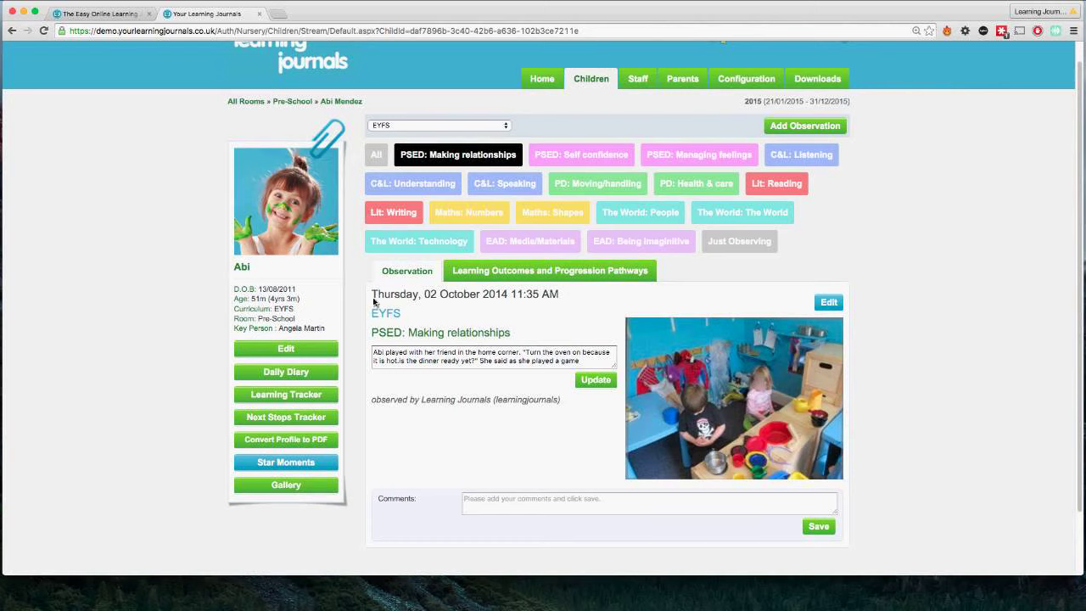
Step: Start a new observation with outcome type Maths: Numbers, describing that the child "was learning to count to 10."
{"action": "left_click", "coordinate": [812, 129]}
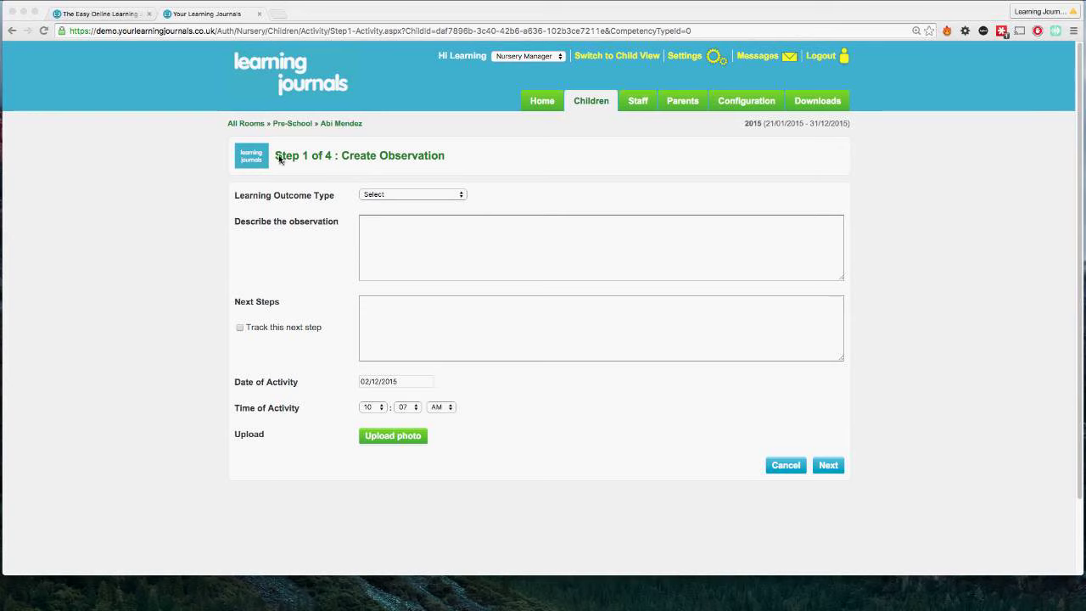
{"action": "left_click", "coordinate": [442, 153]}
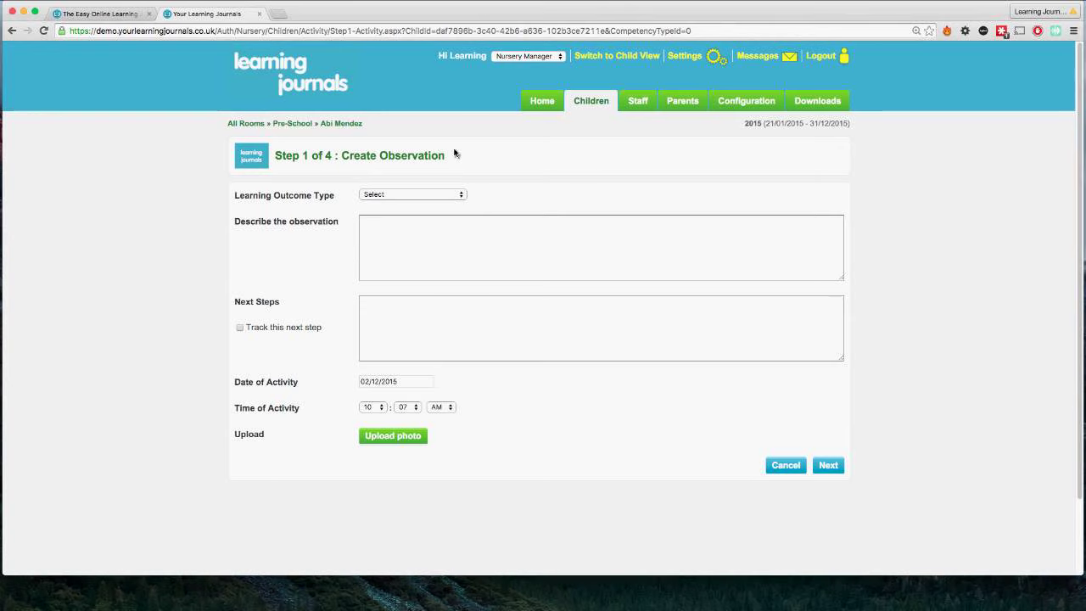
{"action": "left_click", "coordinate": [445, 196]}
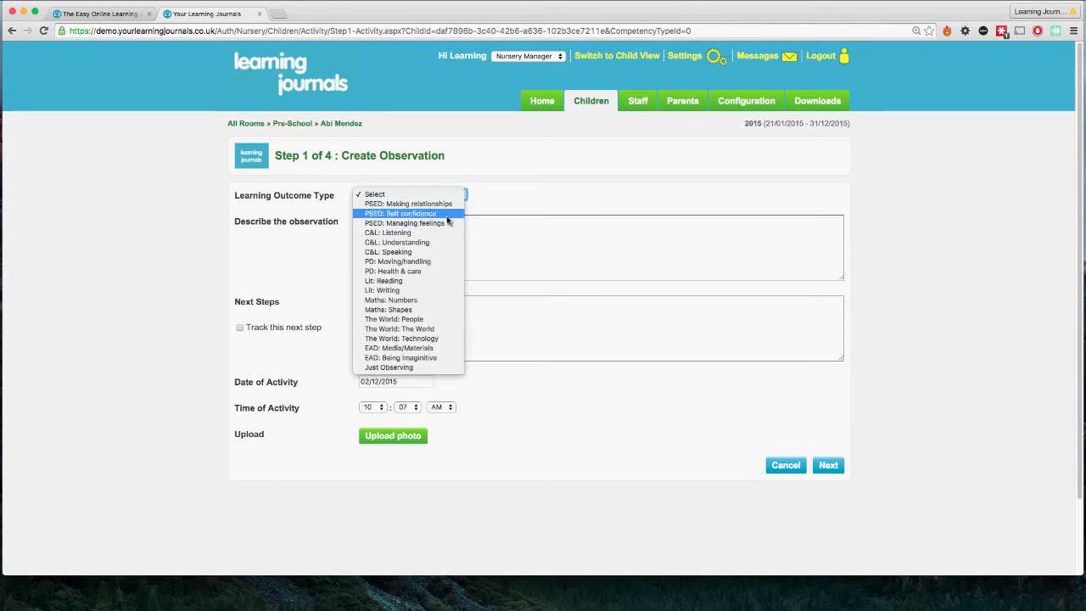
{"action": "left_click", "coordinate": [419, 300]}
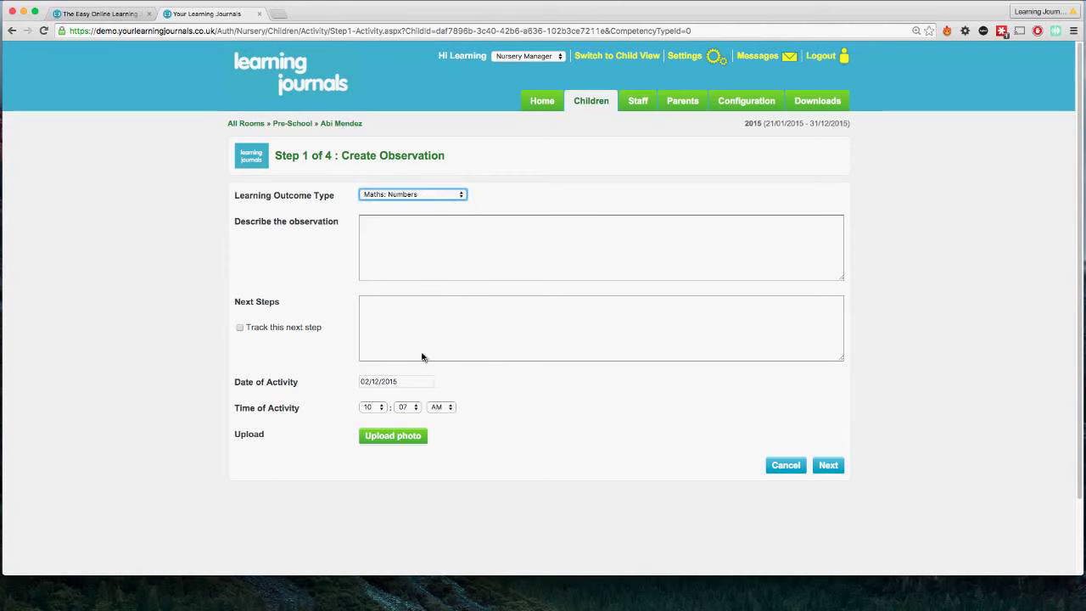
{"action": "left_click", "coordinate": [421, 273]}
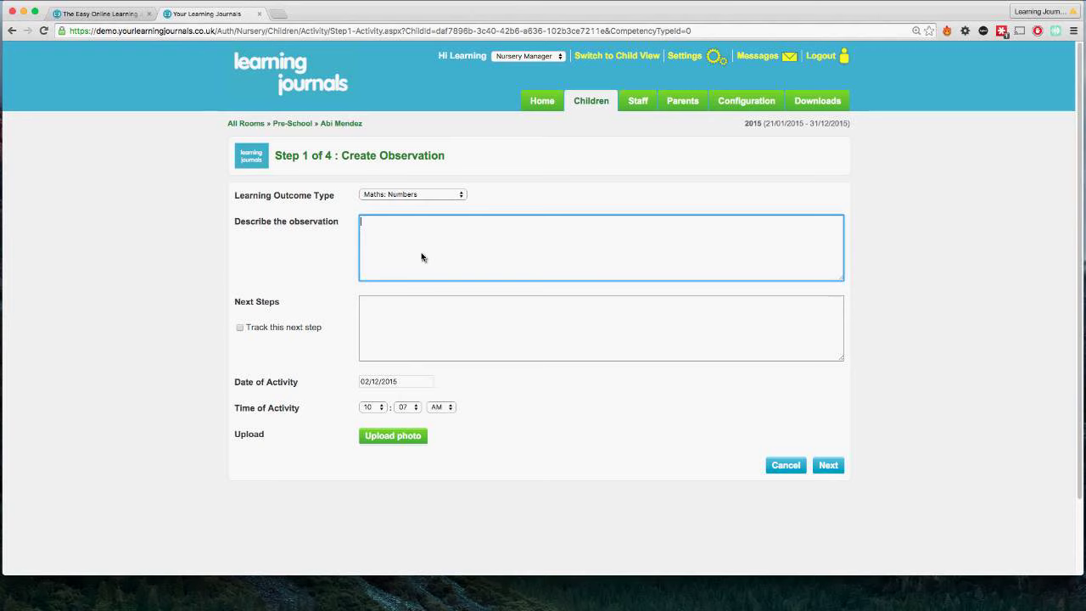
{"action": "type", "text": "bi was learning to count to 10."}
Step: Examine the observation's description, Next Steps field, next step tracking option and activity date calendar
{"action": "left_click", "coordinate": [447, 352]}
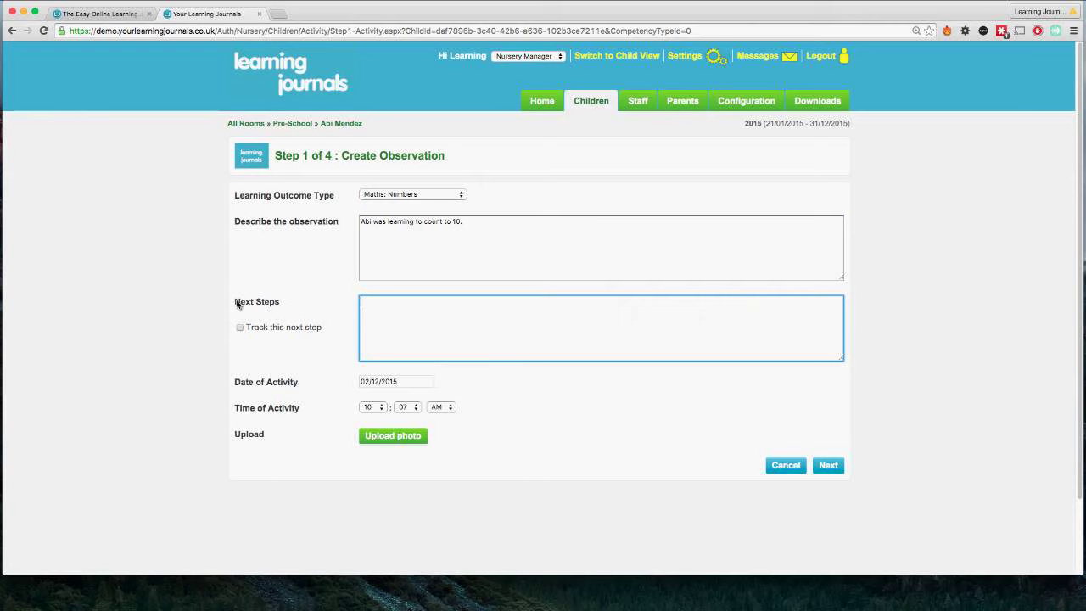
{"action": "left_click_drag", "start_coordinate": [235, 302], "coordinate": [279, 307]}
{"action": "left_click", "coordinate": [390, 332]}
{"action": "left_click_drag", "start_coordinate": [364, 220], "coordinate": [463, 228]}
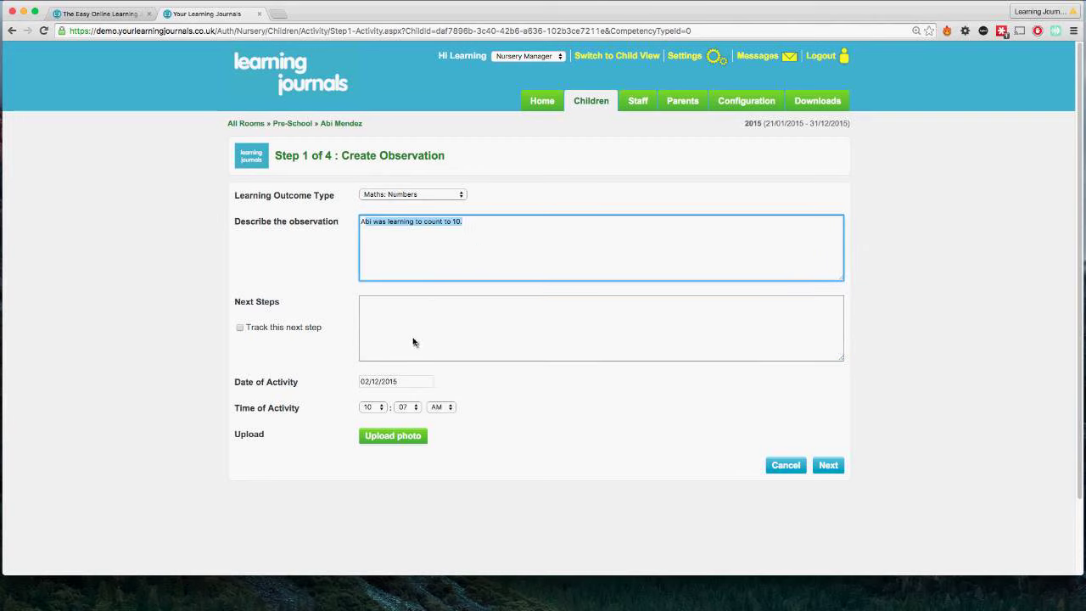
{"action": "left_click", "coordinate": [446, 357]}
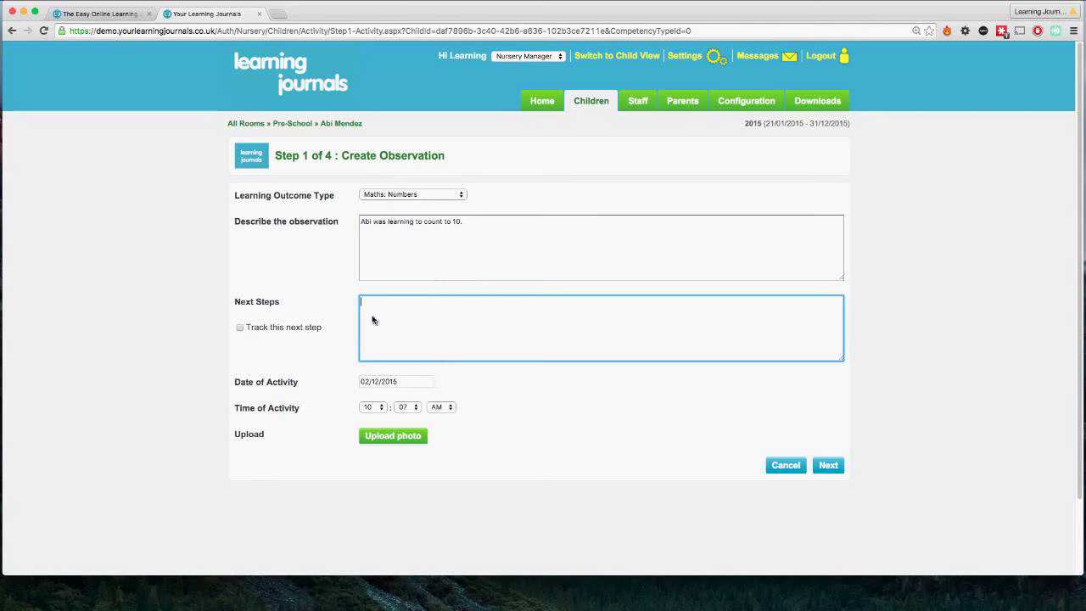
{"action": "left_click", "coordinate": [282, 333]}
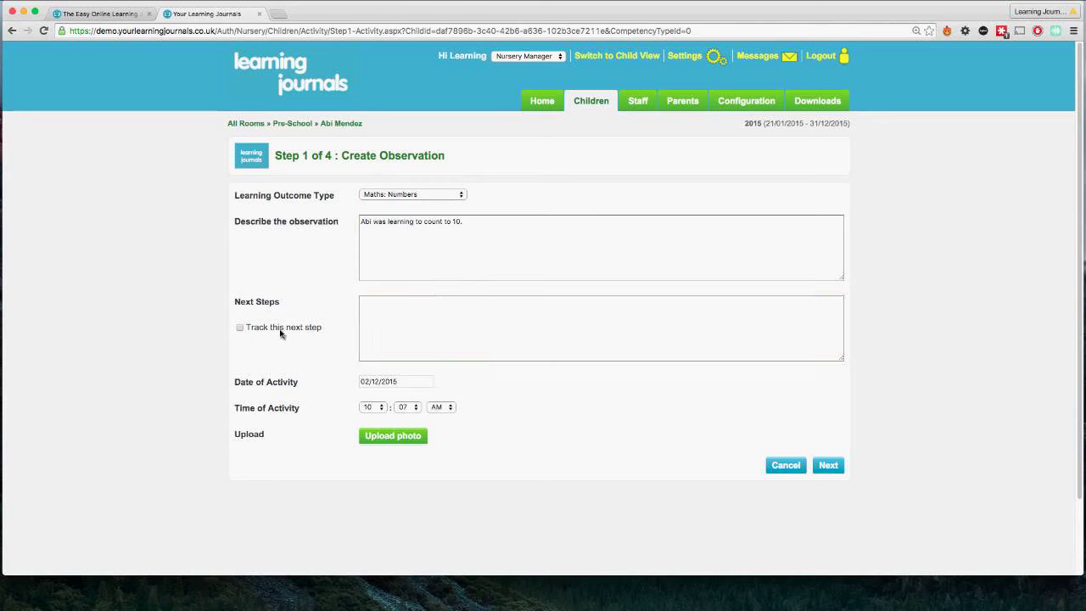
{"action": "left_click", "coordinate": [239, 327]}
{"action": "left_click", "coordinate": [390, 316]}
{"action": "left_click", "coordinate": [271, 330]}
{"action": "left_click", "coordinate": [411, 383]}
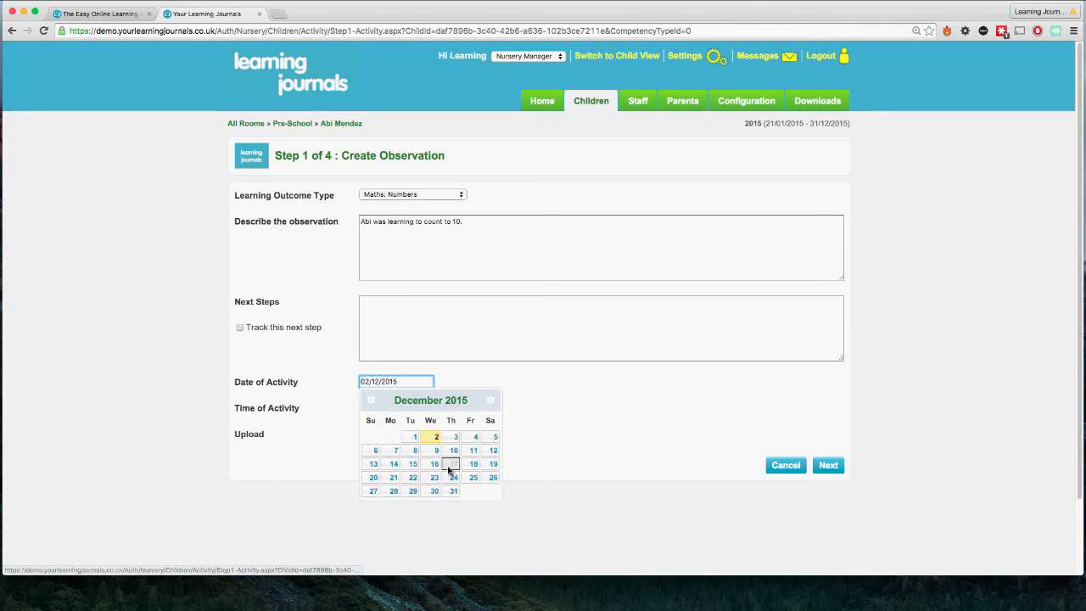
{"action": "left_click", "coordinate": [528, 413]}
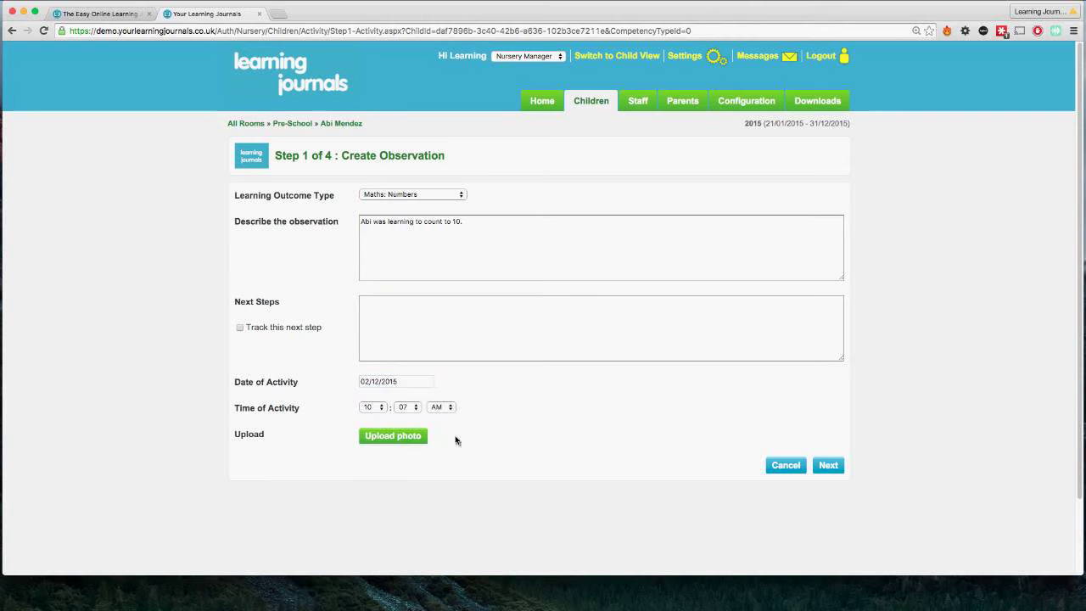
Step: Upload tree.png from the Flowers and plants folder as the observation's first photo, keeping the proposed crop
{"action": "left_click", "coordinate": [399, 438]}
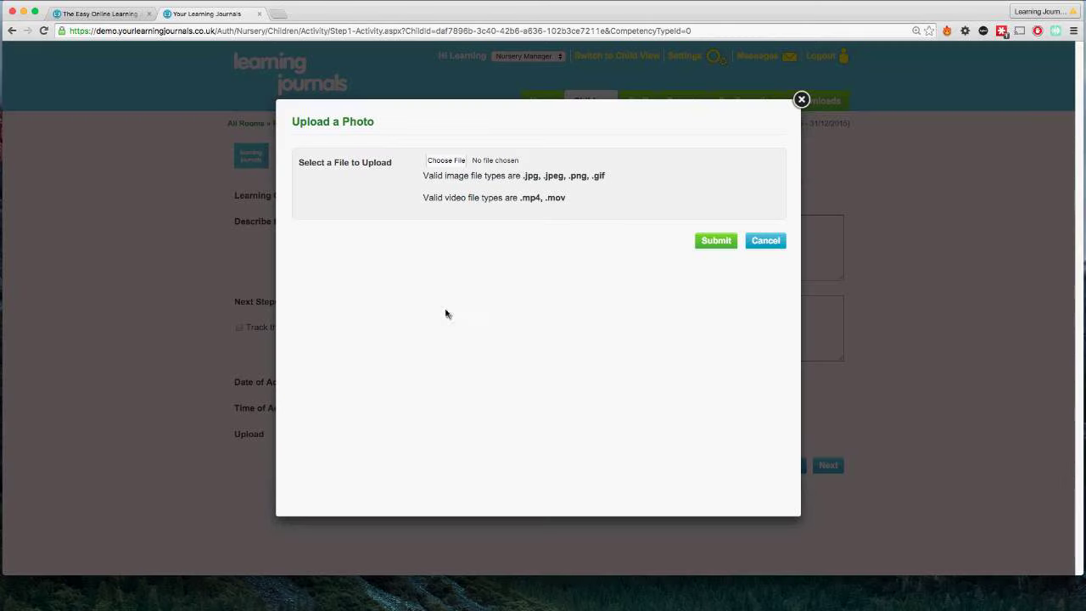
{"action": "left_click", "coordinate": [445, 160]}
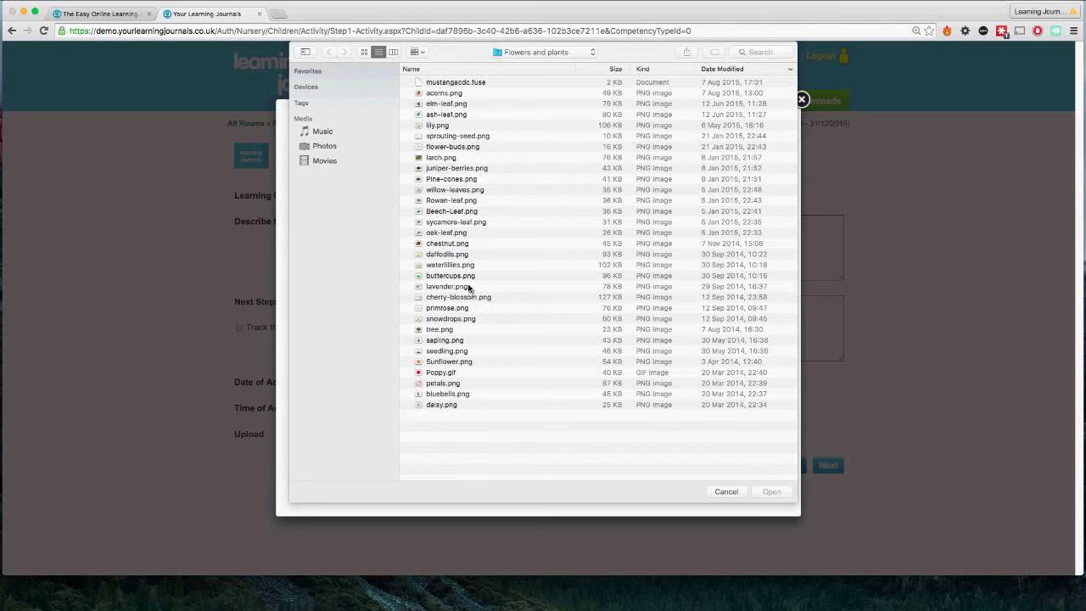
{"action": "left_click", "coordinate": [429, 330]}
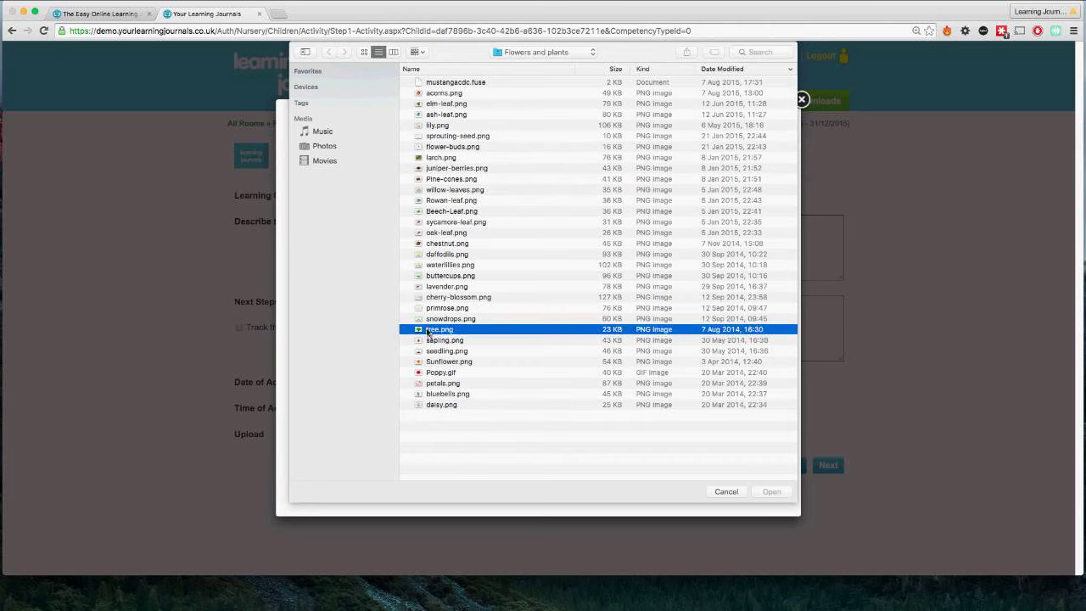
{"action": "double_click", "coordinate": [429, 330]}
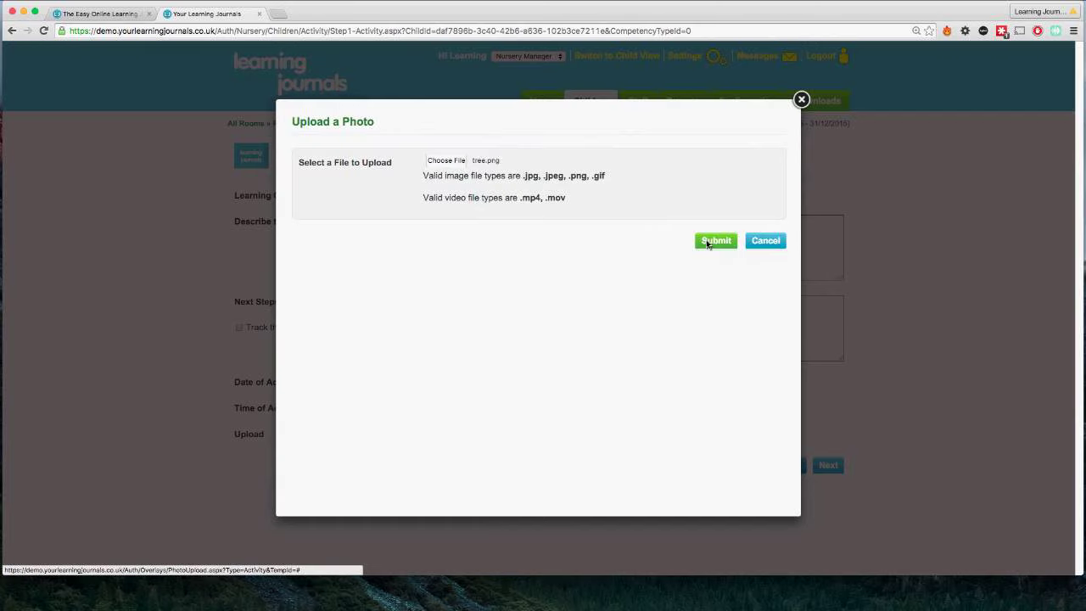
{"action": "left_click", "coordinate": [714, 241]}
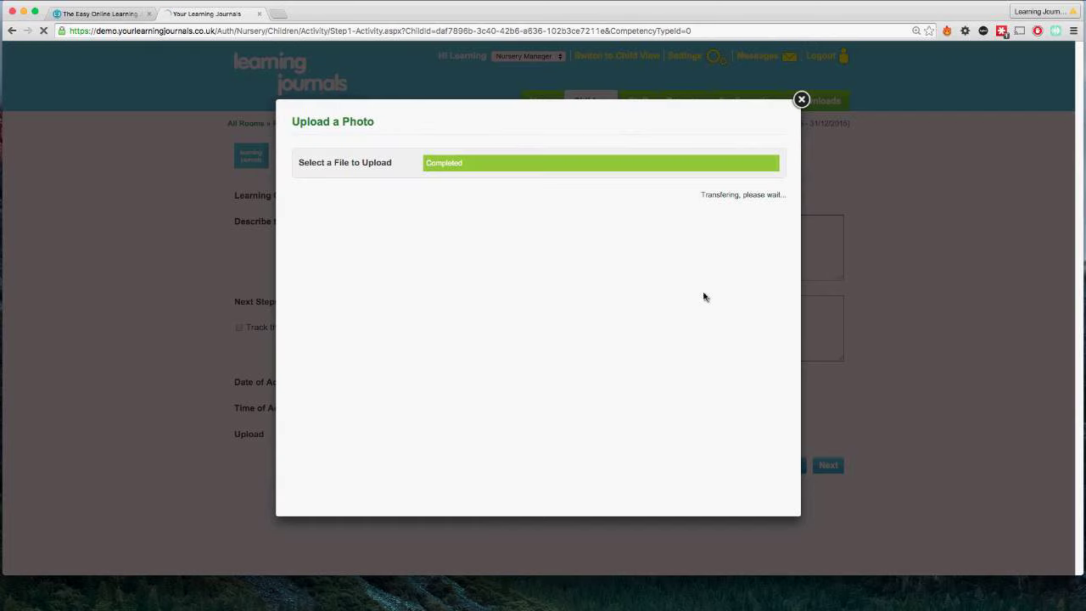
{"action": "left_click", "coordinate": [667, 294]}
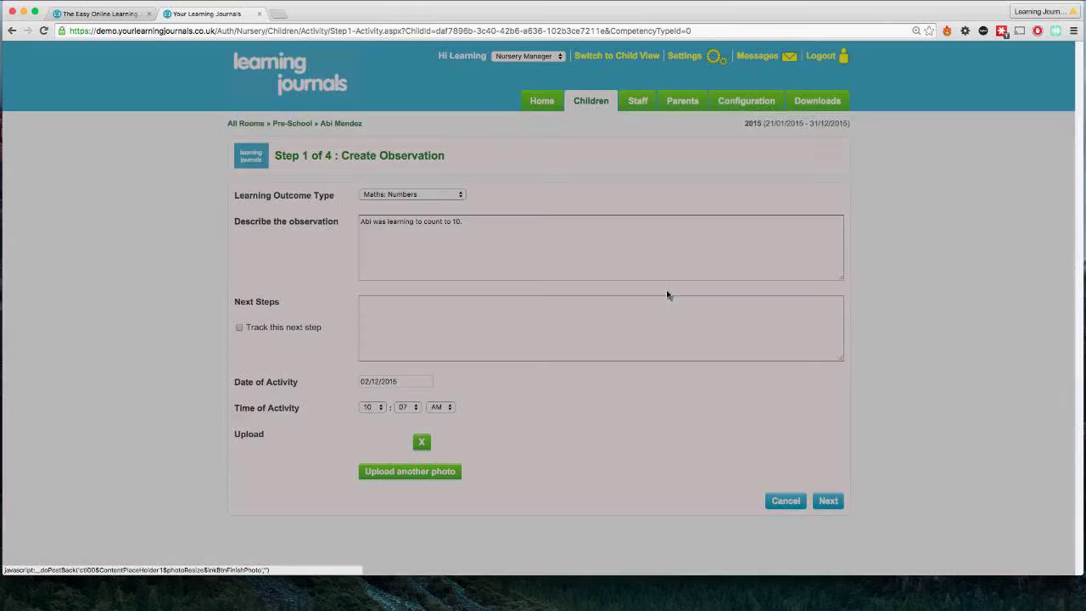
Step: Add chestnut.png from the Flowers and plants folder as the observation's second photo, accepting its full crop area
{"action": "left_click", "coordinate": [420, 525]}
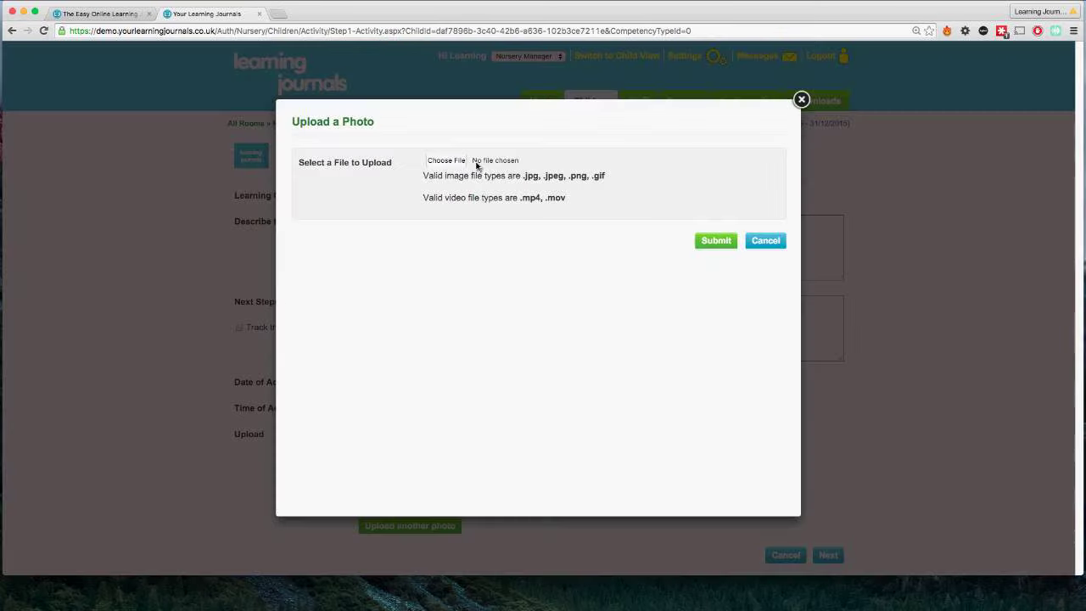
{"action": "left_click", "coordinate": [476, 166]}
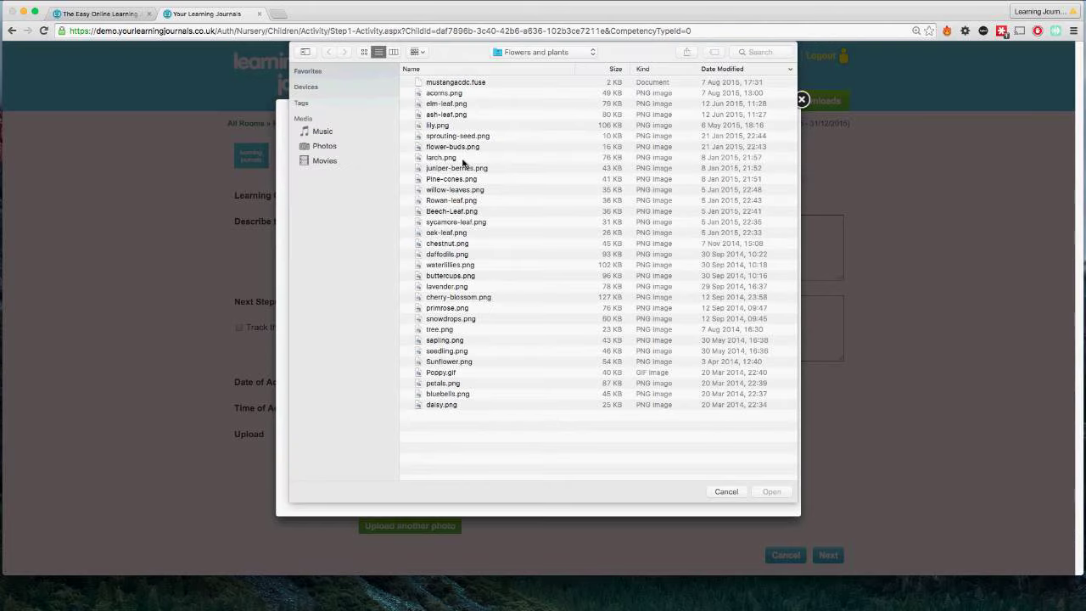
{"action": "left_click", "coordinate": [439, 244]}
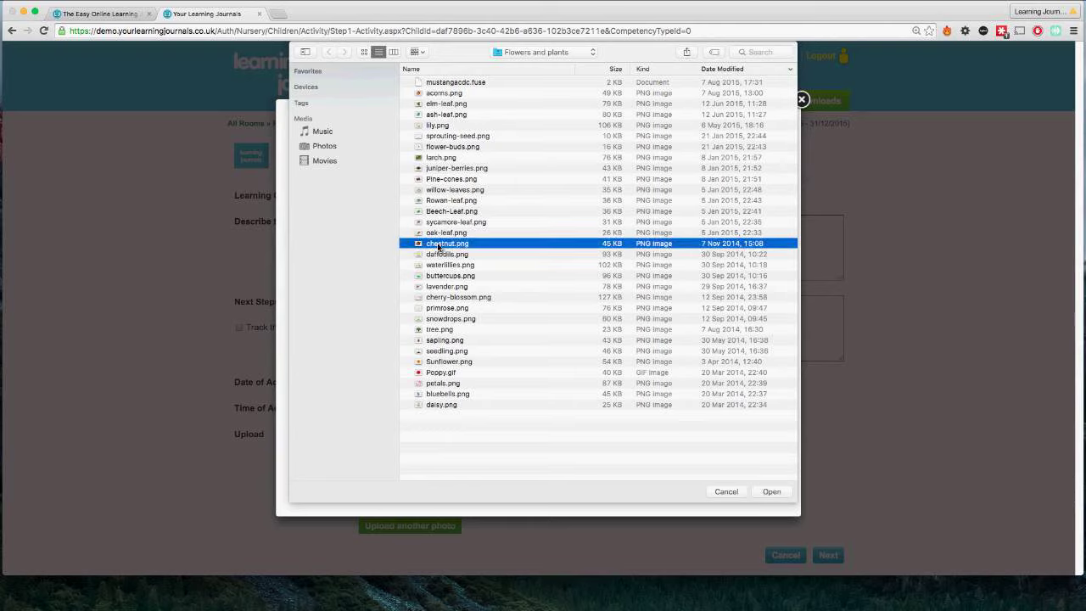
{"action": "double_click", "coordinate": [438, 247]}
{"action": "left_click", "coordinate": [710, 242]}
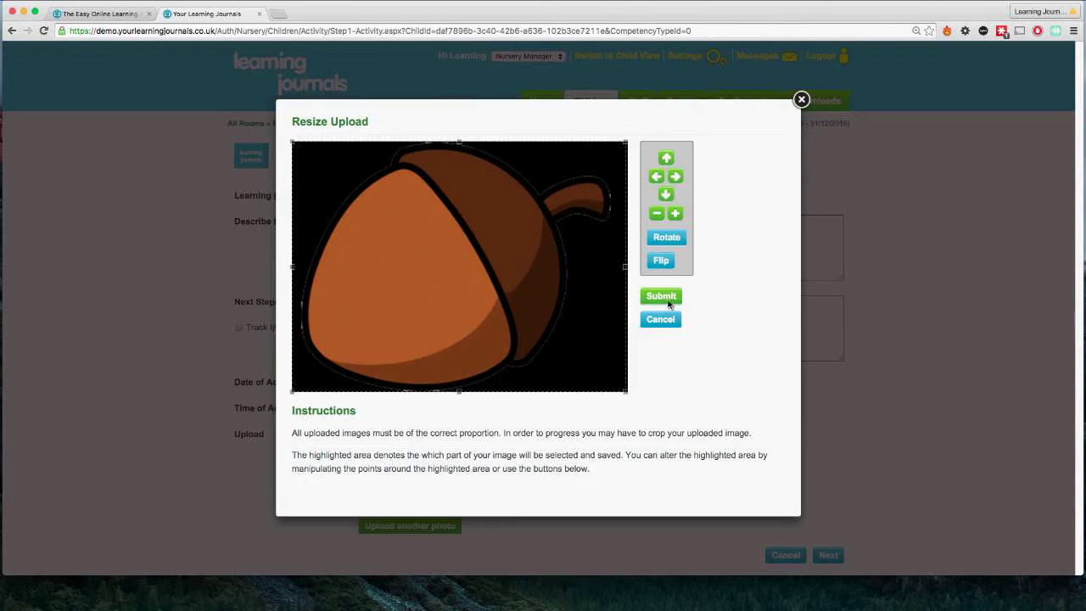
{"action": "left_click", "coordinate": [666, 298]}
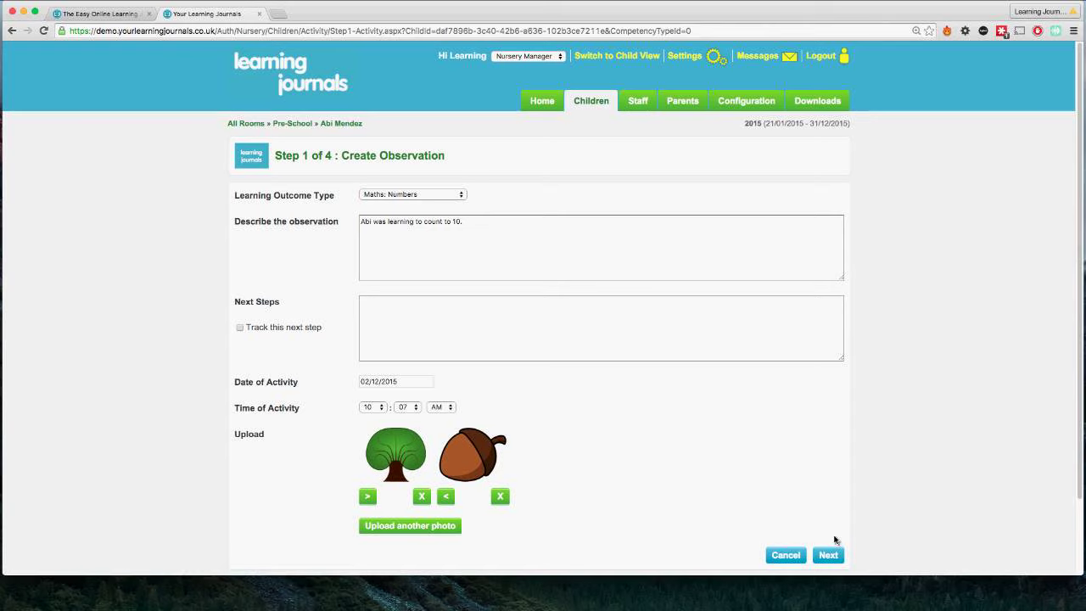
Step: Proceed from the observation details to the selection of its learning outcomes
{"action": "scroll", "coordinate": [835, 530], "scroll_direction": "down", "scroll_amount": 1}
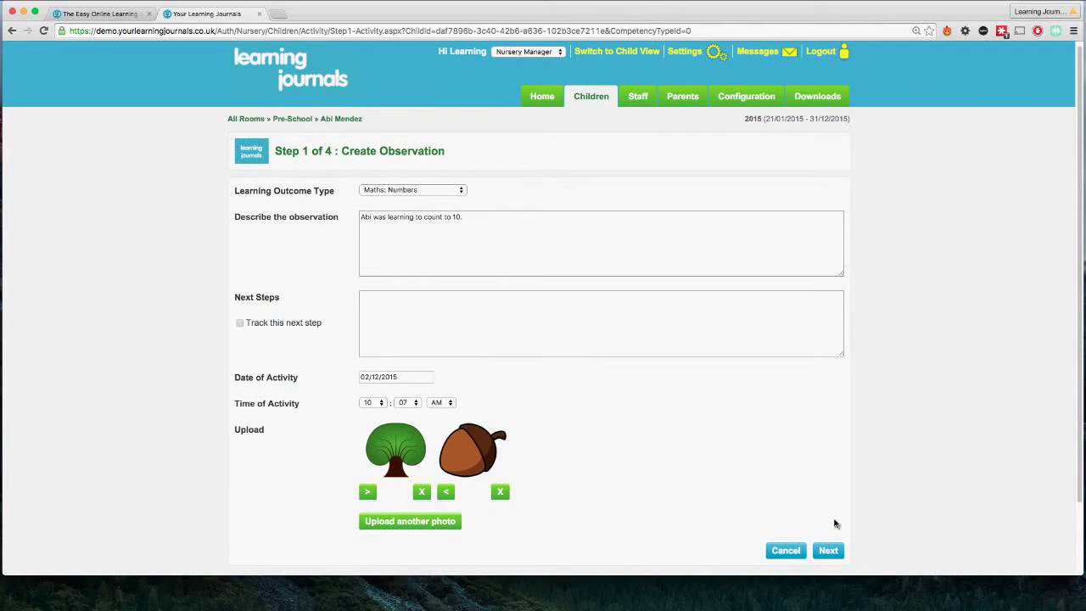
{"action": "scroll", "coordinate": [414, 441], "scroll_direction": "down", "scroll_amount": 1}
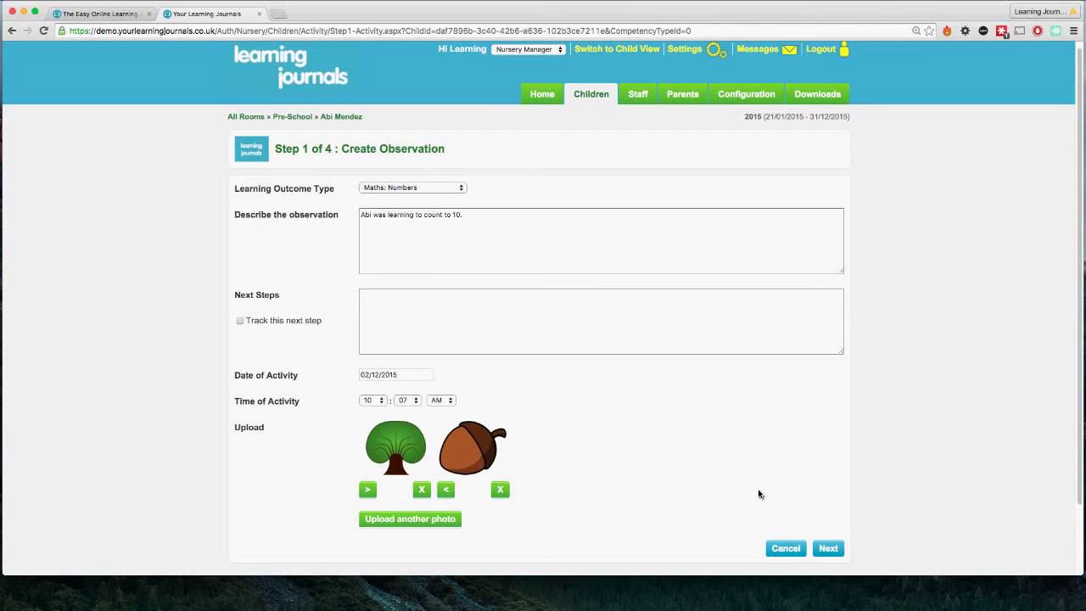
{"action": "left_click", "coordinate": [831, 549]}
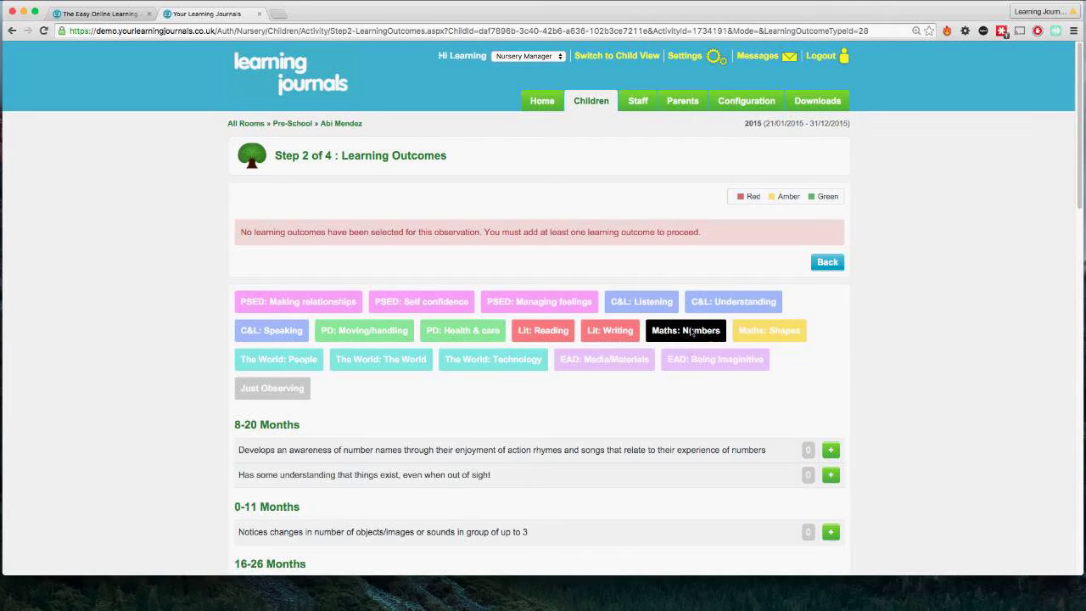
Step: Add the 40-60 Months Maths: Numbers outcome "Counts objects to 10, and beginning to count beyond 10" to the observation
{"action": "scroll", "coordinate": [690, 332], "scroll_direction": "down", "scroll_amount": 1}
{"action": "scroll", "coordinate": [690, 332], "scroll_direction": "down", "scroll_amount": 3}
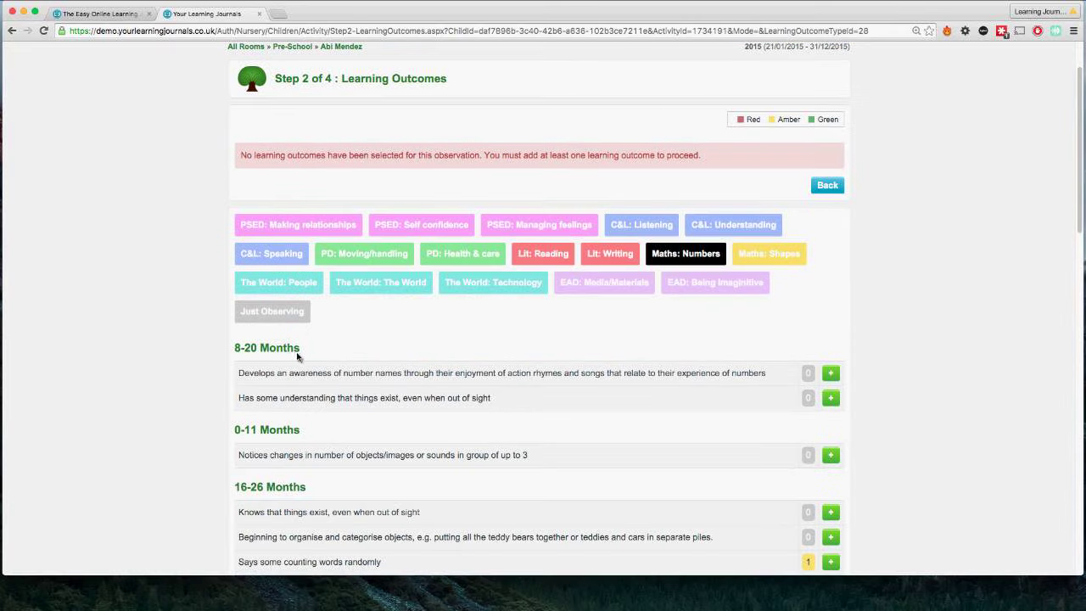
{"action": "left_click_drag", "start_coordinate": [302, 351], "coordinate": [327, 354]}
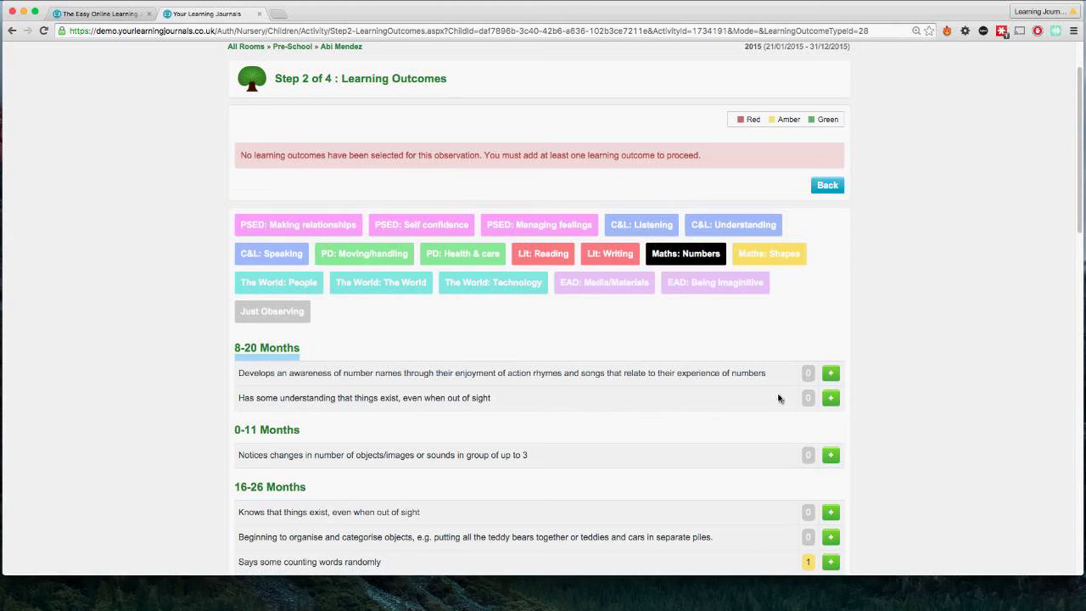
{"action": "scroll", "coordinate": [773, 375], "scroll_direction": "down", "scroll_amount": 1}
{"action": "scroll", "coordinate": [772, 374], "scroll_direction": "down", "scroll_amount": 2}
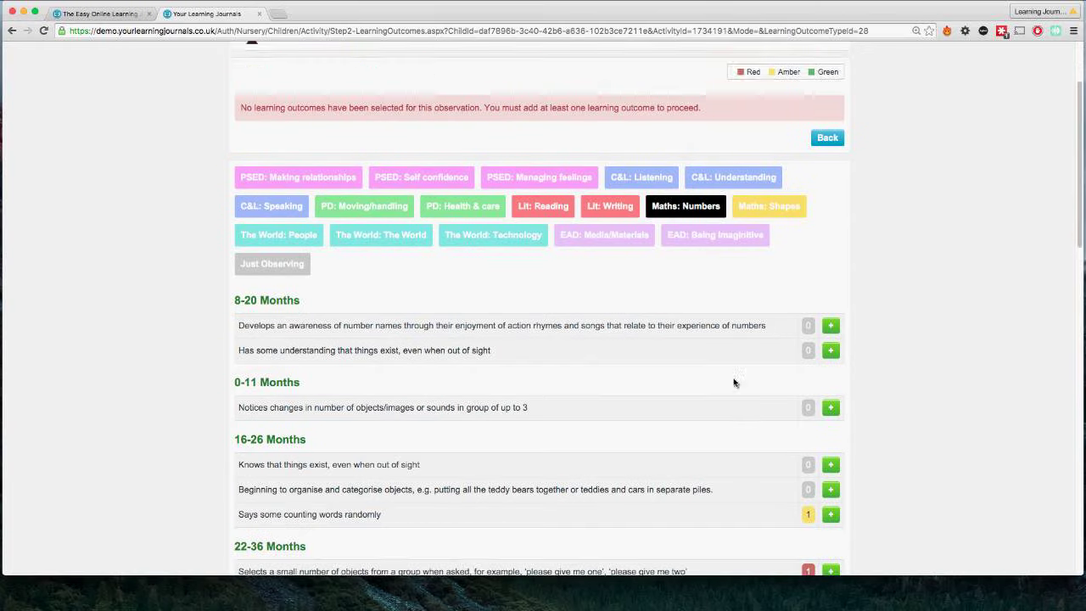
{"action": "scroll", "coordinate": [713, 379], "scroll_direction": "down", "scroll_amount": 1}
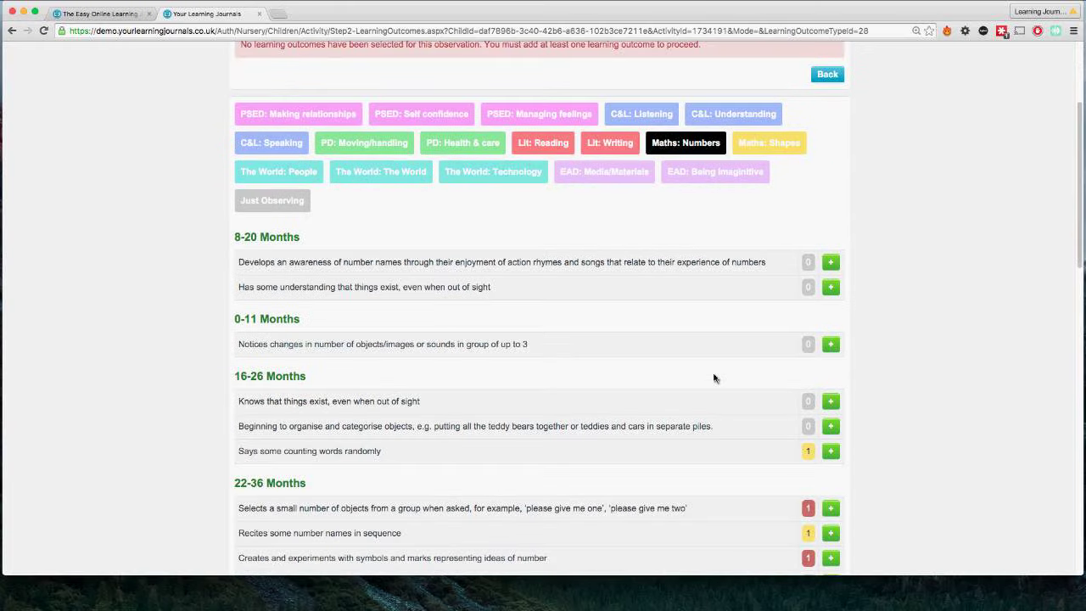
{"action": "scroll", "coordinate": [713, 378], "scroll_direction": "down", "scroll_amount": 3}
{"action": "scroll", "coordinate": [713, 378], "scroll_direction": "down", "scroll_amount": 5}
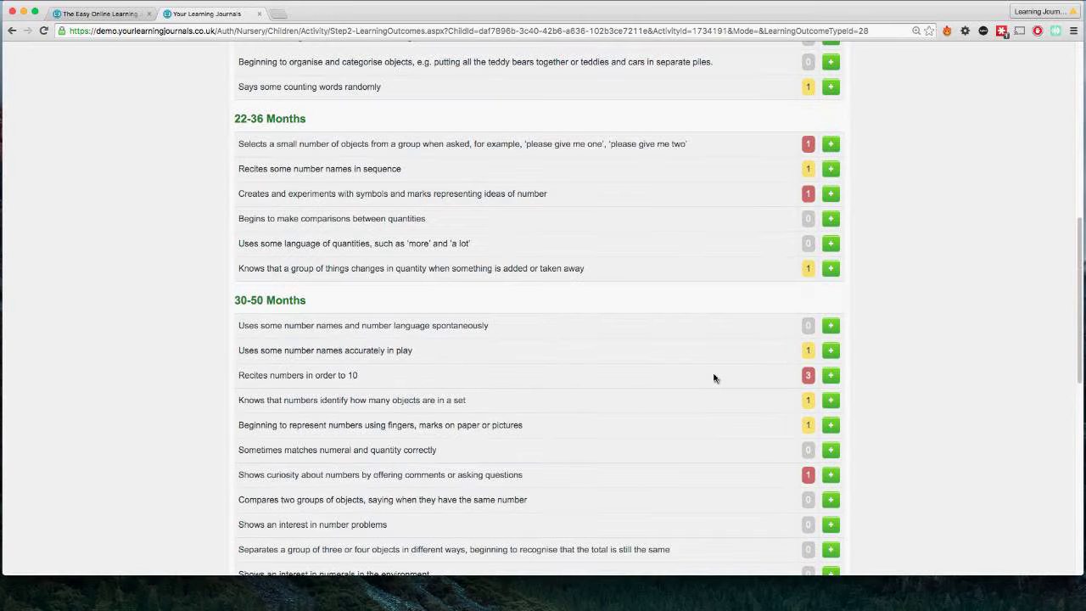
{"action": "scroll", "coordinate": [713, 378], "scroll_direction": "down", "scroll_amount": 4}
{"action": "scroll", "coordinate": [713, 378], "scroll_direction": "down", "scroll_amount": 3}
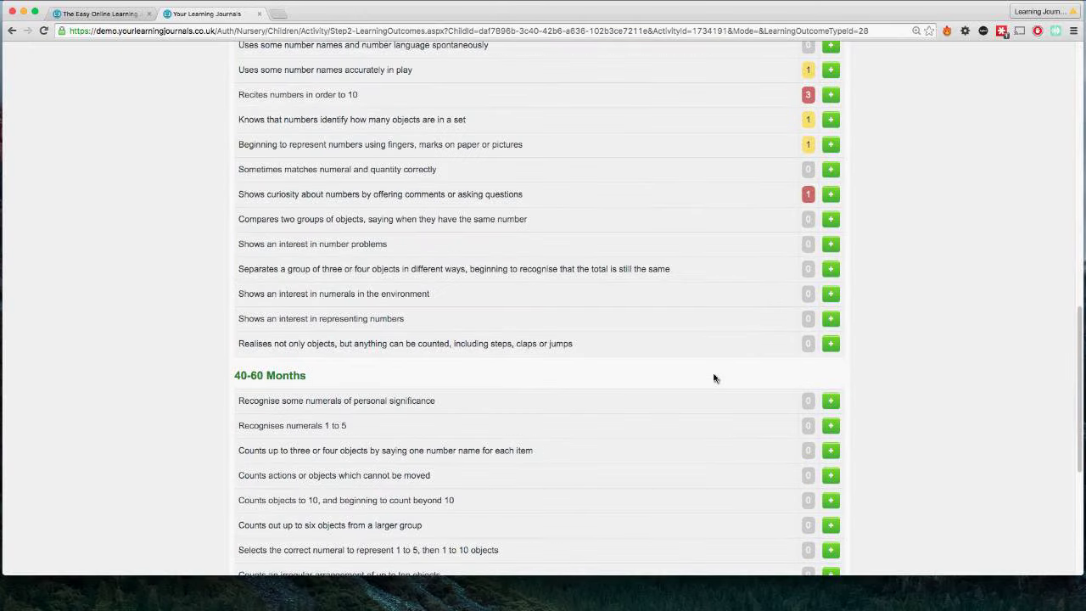
{"action": "scroll", "coordinate": [714, 379], "scroll_direction": "down", "scroll_amount": 3}
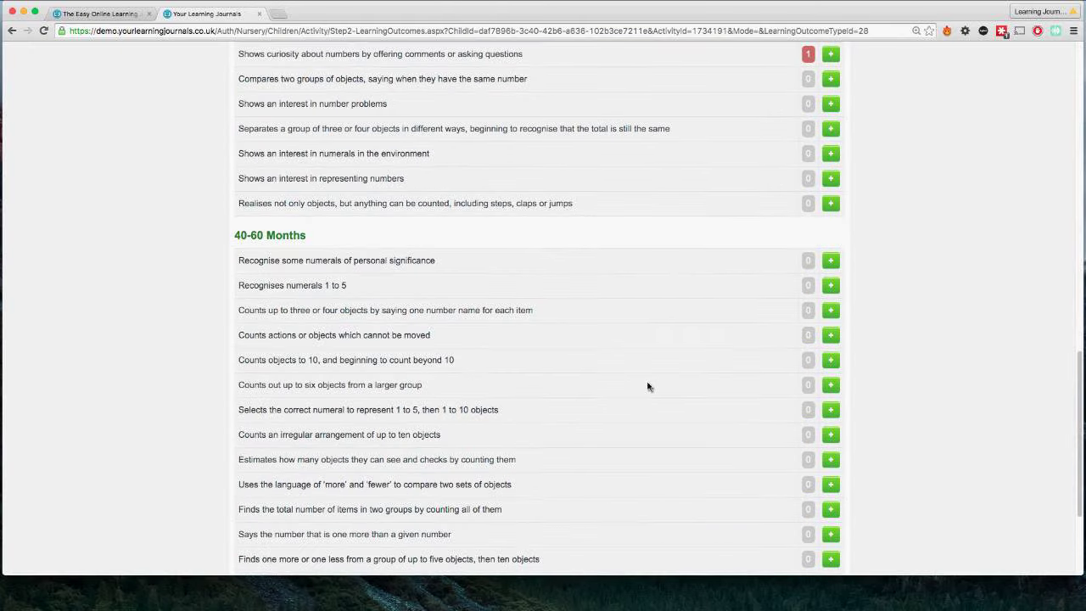
{"action": "left_click_drag", "start_coordinate": [239, 360], "coordinate": [326, 372]}
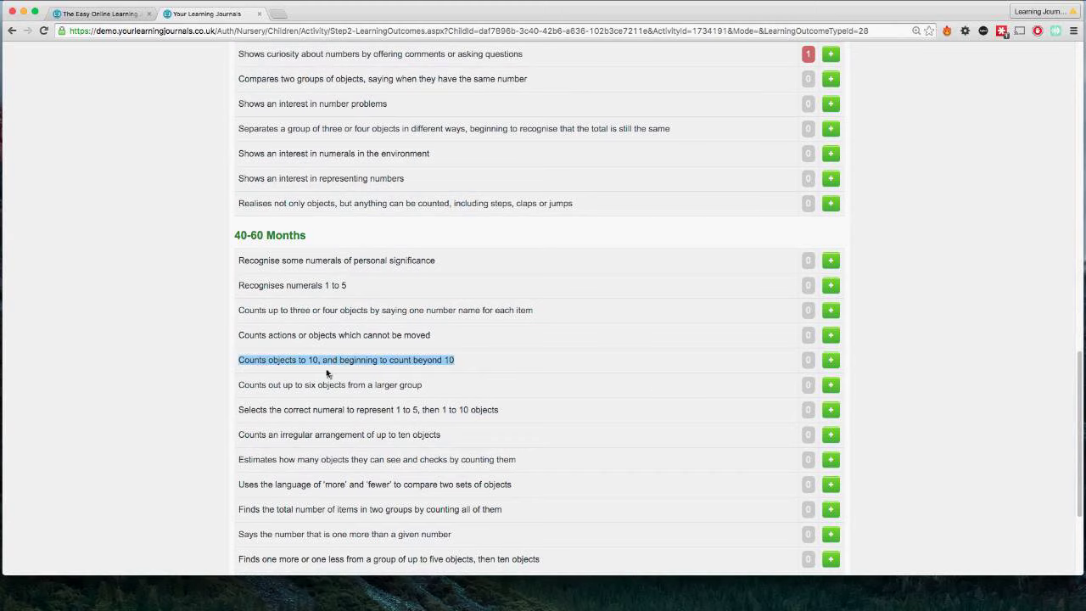
{"action": "left_click", "coordinate": [465, 372]}
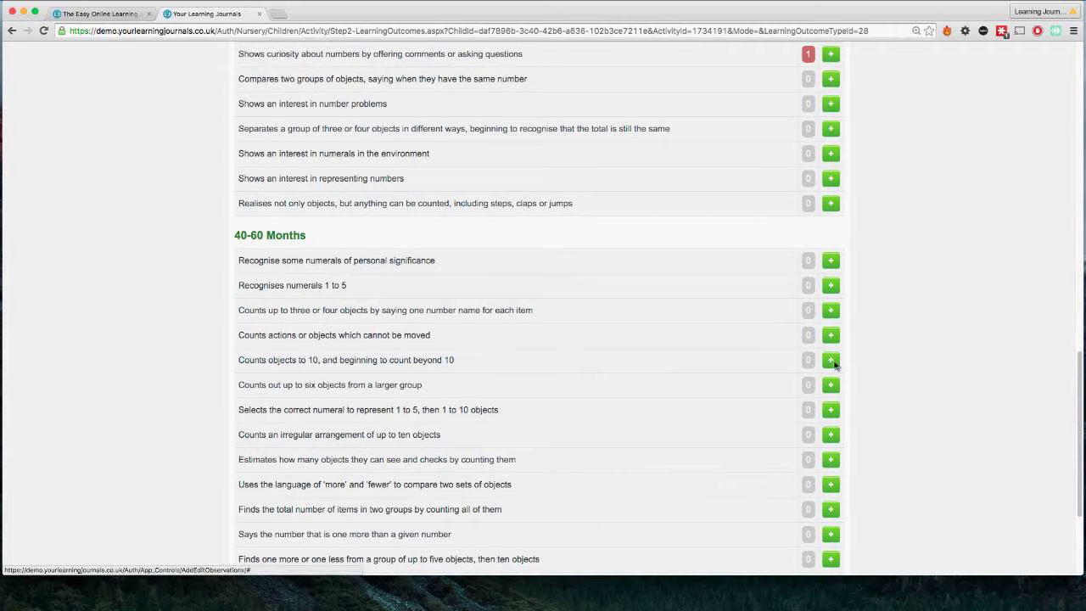
{"action": "left_click", "coordinate": [832, 361]}
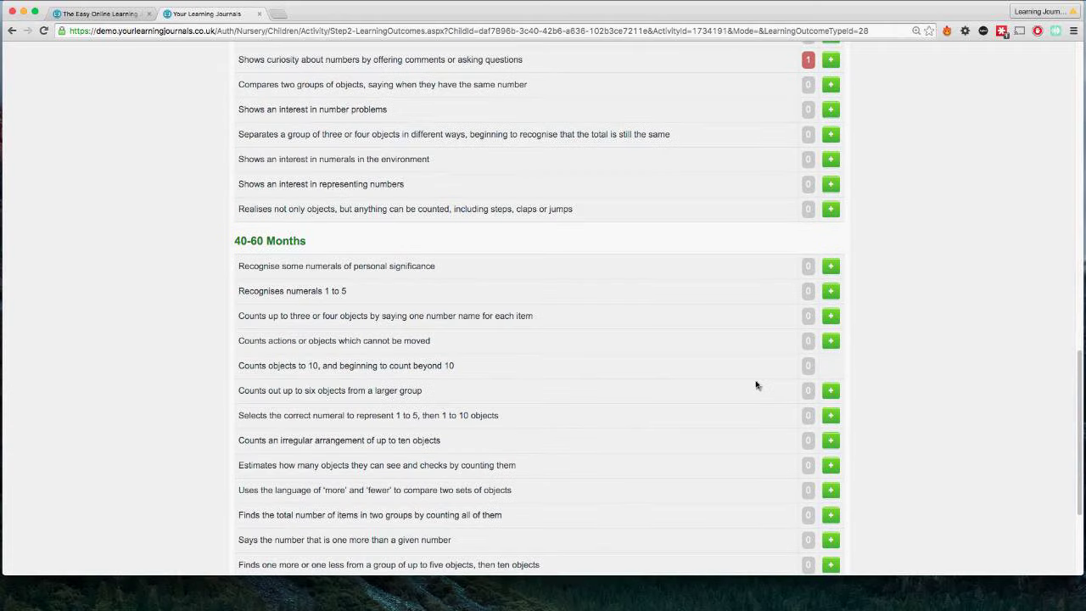
Step: Add the 40-60 Months outcome "Finds one more or one less from a group of up to five objects, then ten objects"
{"action": "scroll", "coordinate": [756, 385], "scroll_direction": "down", "scroll_amount": 3}
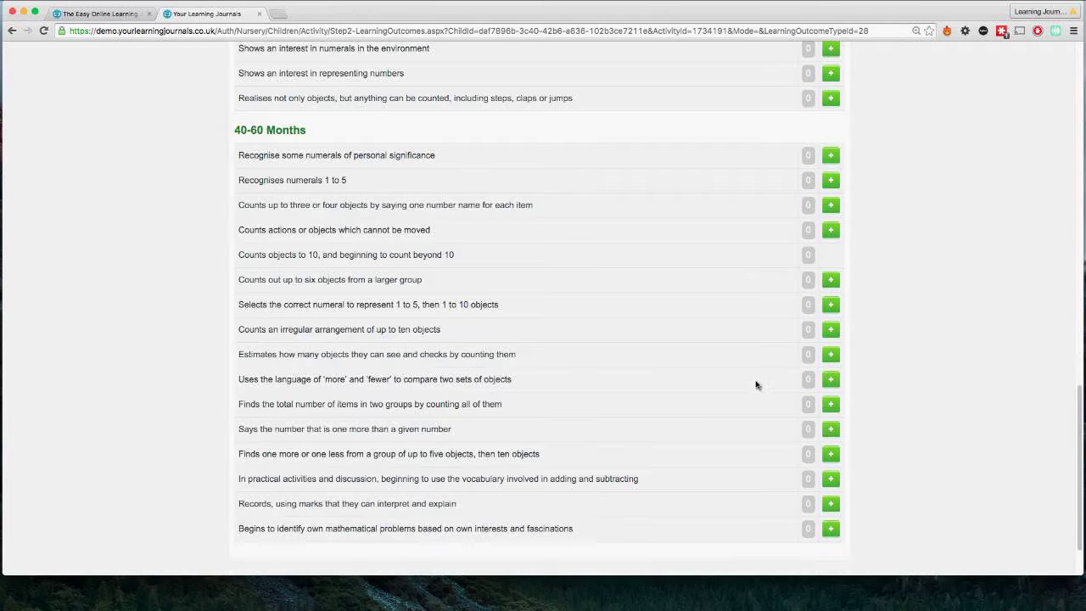
{"action": "scroll", "coordinate": [756, 385], "scroll_direction": "down", "scroll_amount": 2}
{"action": "left_click", "coordinate": [831, 383]}
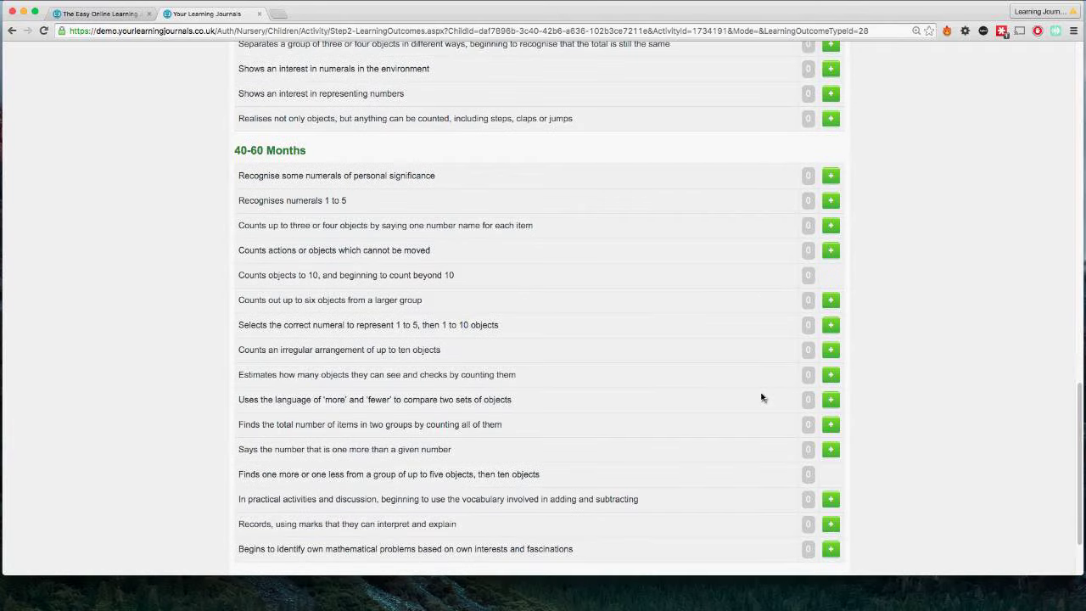
Step: Add the PSED: Making relationships 30-50 Months outcome "Keeps play going by responding to what others are saying or doing" to the observation
{"action": "scroll", "coordinate": [761, 397], "scroll_direction": "up", "scroll_amount": 7}
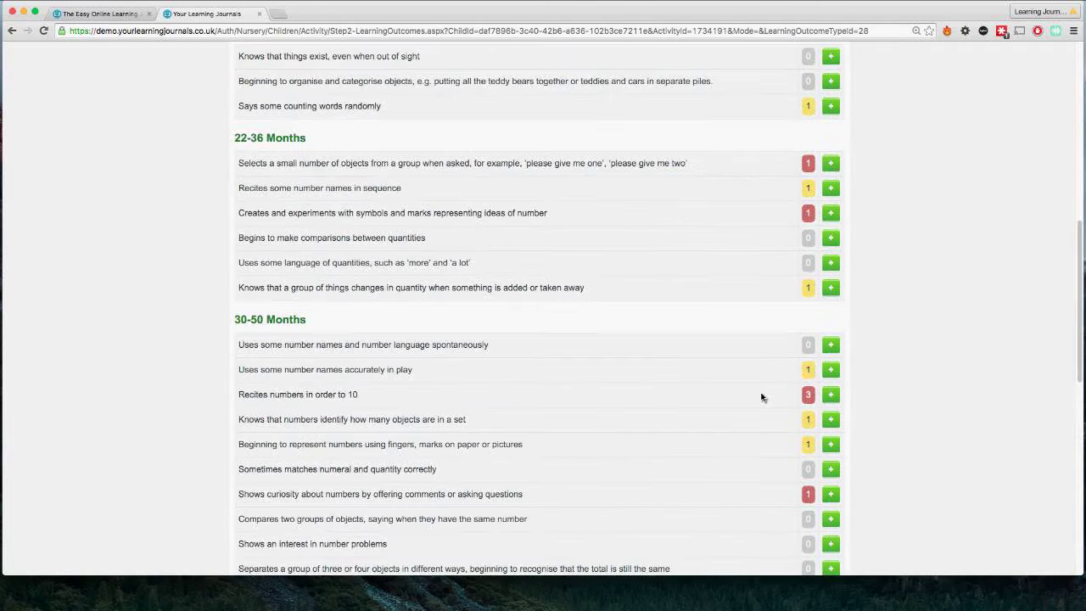
{"action": "scroll", "coordinate": [761, 397], "scroll_direction": "up", "scroll_amount": 6}
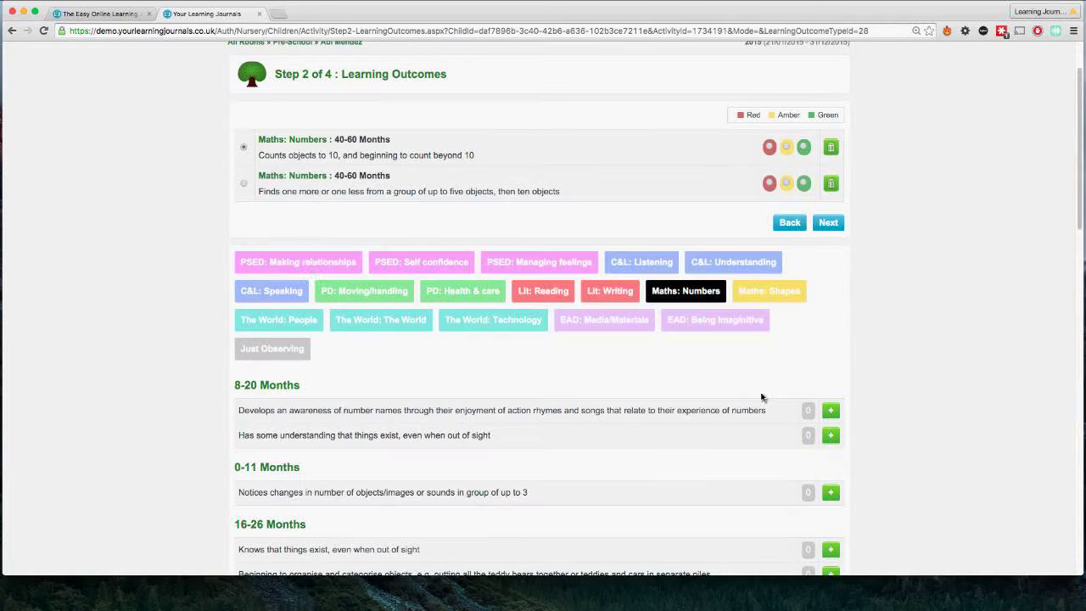
{"action": "left_click", "coordinate": [311, 266]}
{"action": "scroll", "coordinate": [831, 414], "scroll_direction": "down", "scroll_amount": 5}
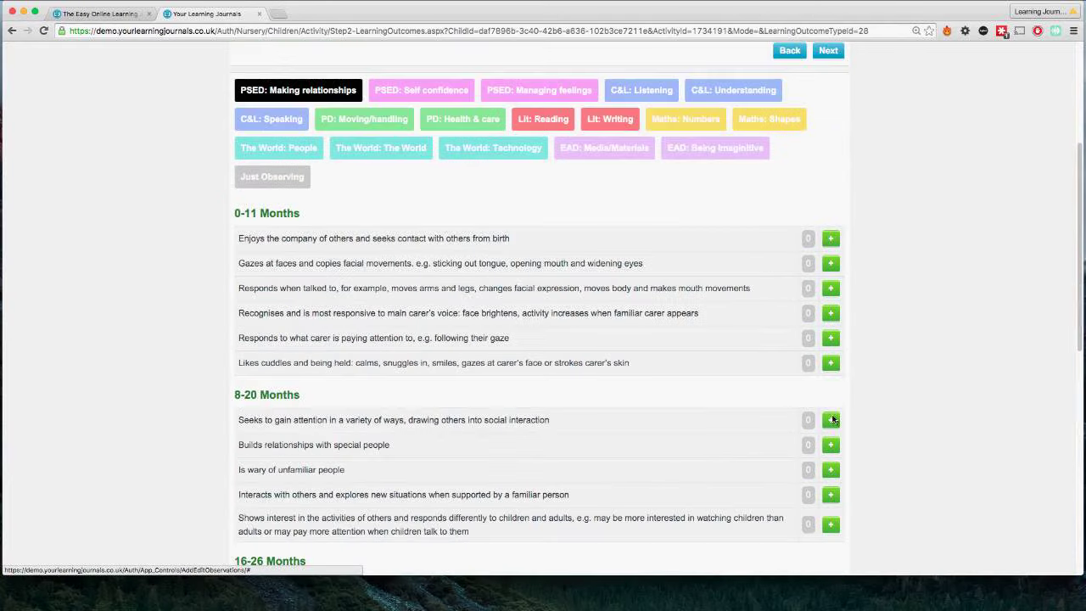
{"action": "scroll", "coordinate": [832, 419], "scroll_direction": "down", "scroll_amount": 10}
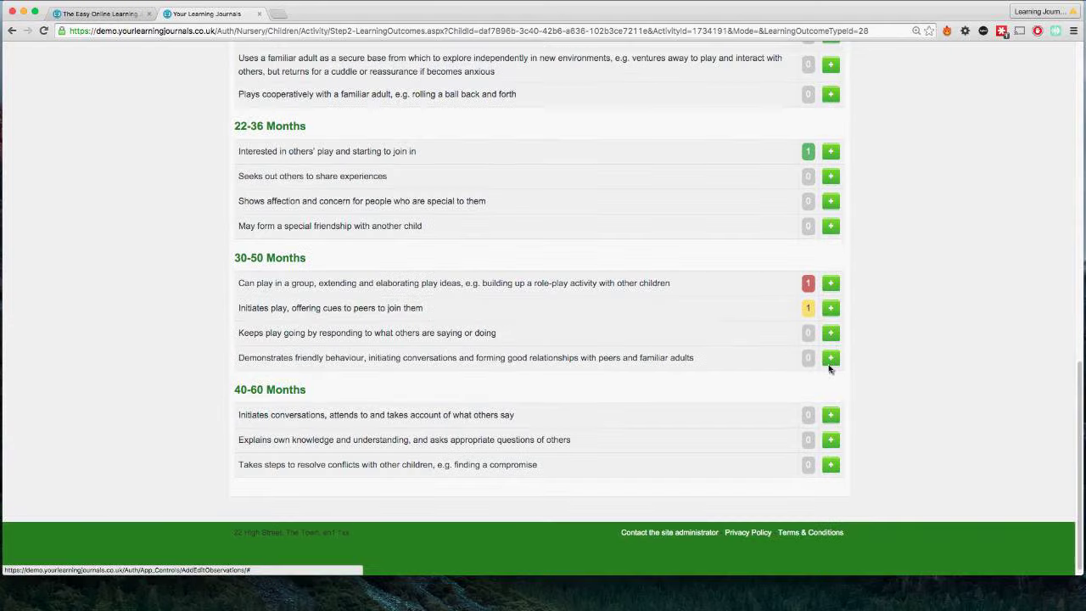
{"action": "scroll", "coordinate": [830, 367], "scroll_direction": "up", "scroll_amount": 1}
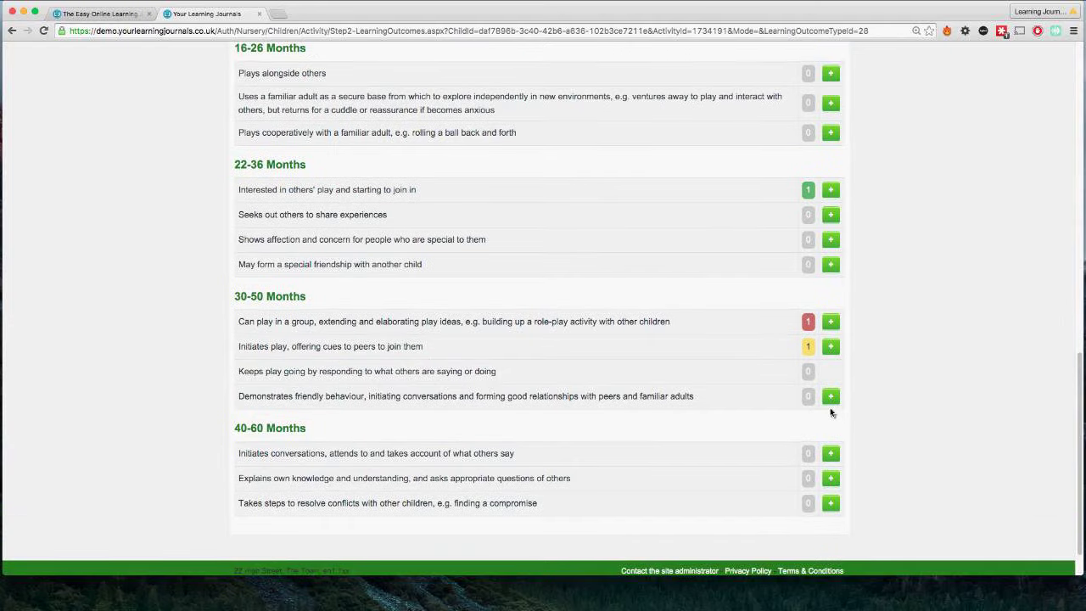
Step: Examine the counts and colour ratings already recorded against the Maths: Numbers outcomes, particularly in the 30-50 Months band
{"action": "scroll", "coordinate": [830, 412], "scroll_direction": "up", "scroll_amount": 5}
{"action": "scroll", "coordinate": [592, 390], "scroll_direction": "up", "scroll_amount": 5}
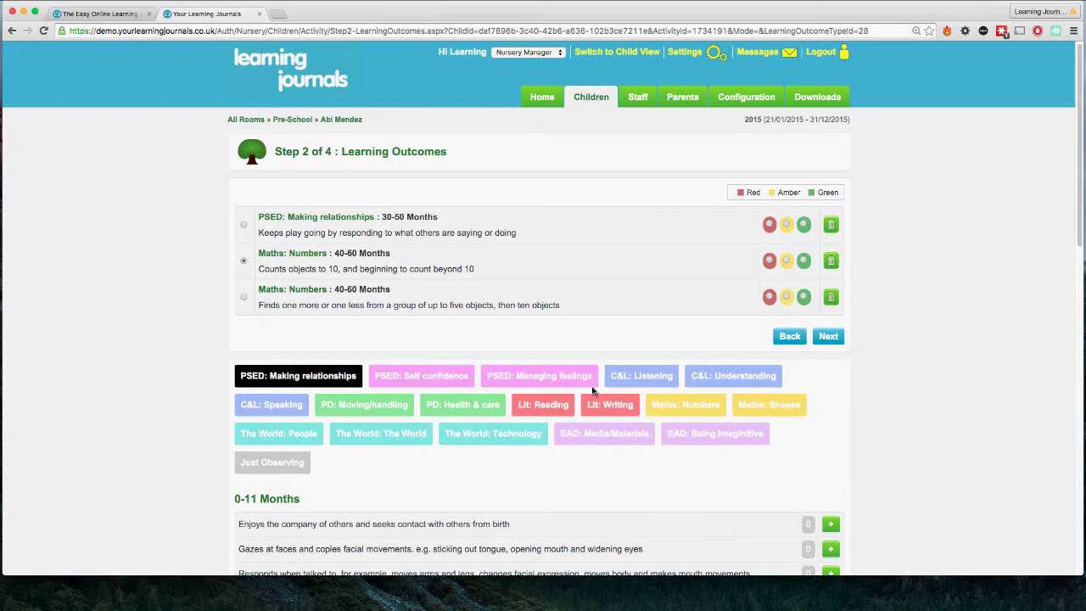
{"action": "scroll", "coordinate": [579, 393], "scroll_direction": "down", "scroll_amount": 1}
{"action": "left_click", "coordinate": [723, 392]}
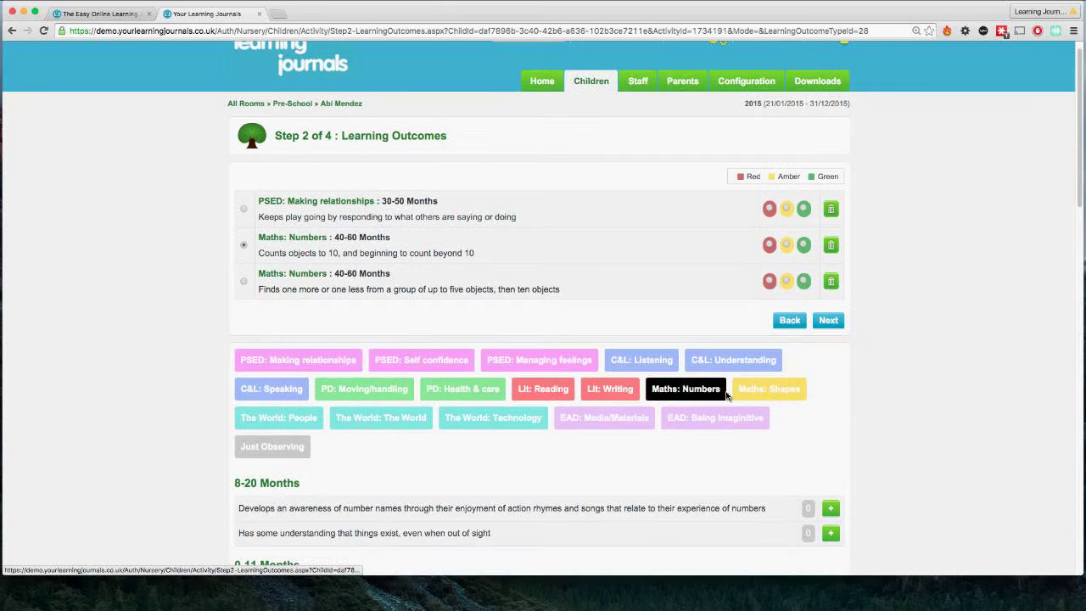
{"action": "scroll", "coordinate": [858, 402], "scroll_direction": "down", "scroll_amount": 4}
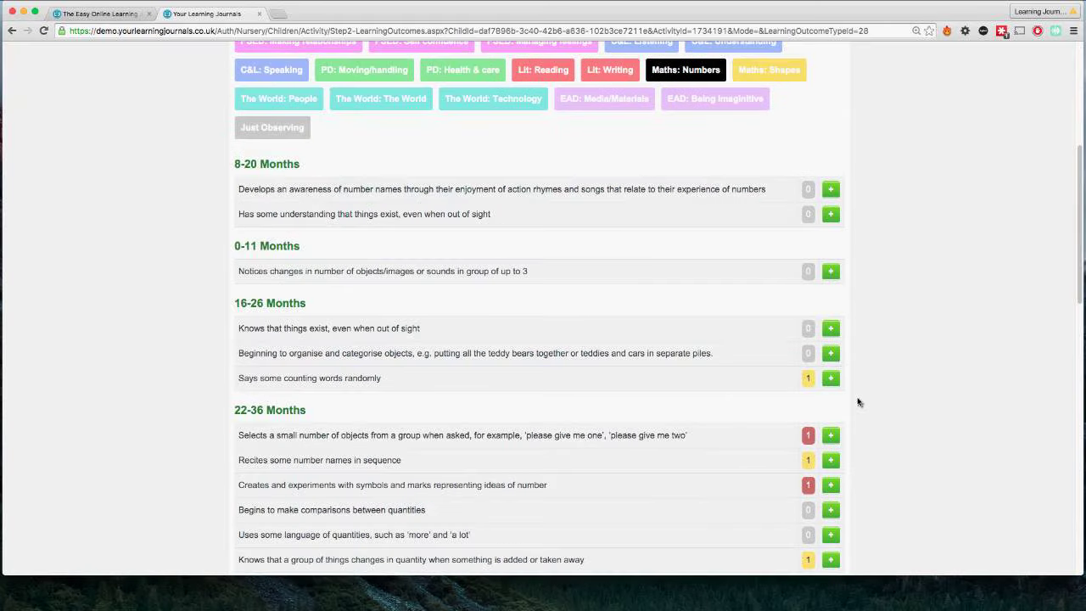
{"action": "scroll", "coordinate": [855, 404], "scroll_direction": "down", "scroll_amount": 2}
{"action": "scroll", "coordinate": [853, 405], "scroll_direction": "down", "scroll_amount": 2}
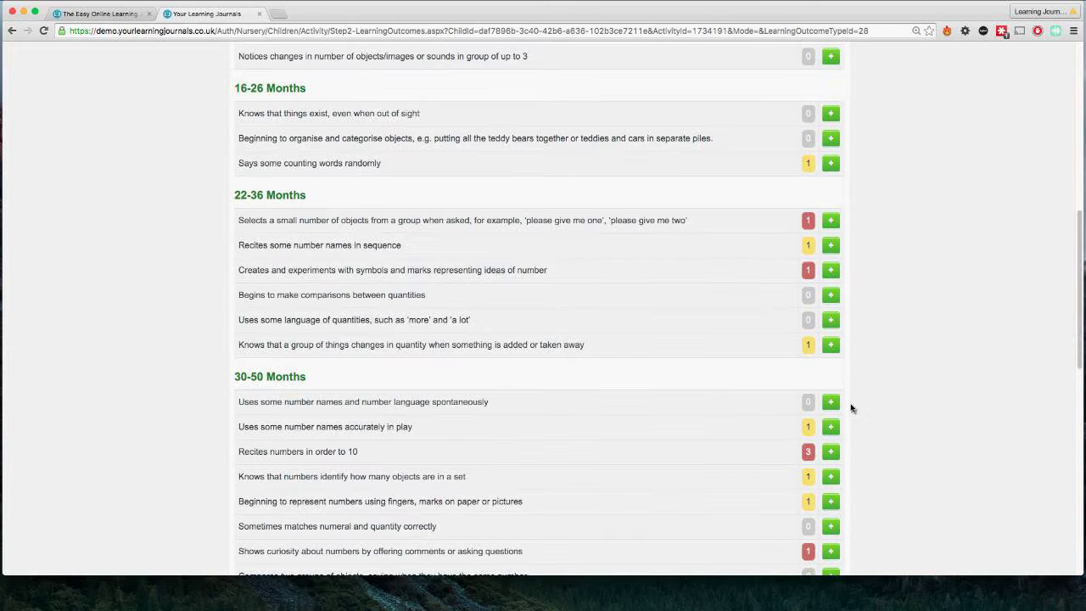
{"action": "scroll", "coordinate": [851, 408], "scroll_direction": "down", "scroll_amount": 3}
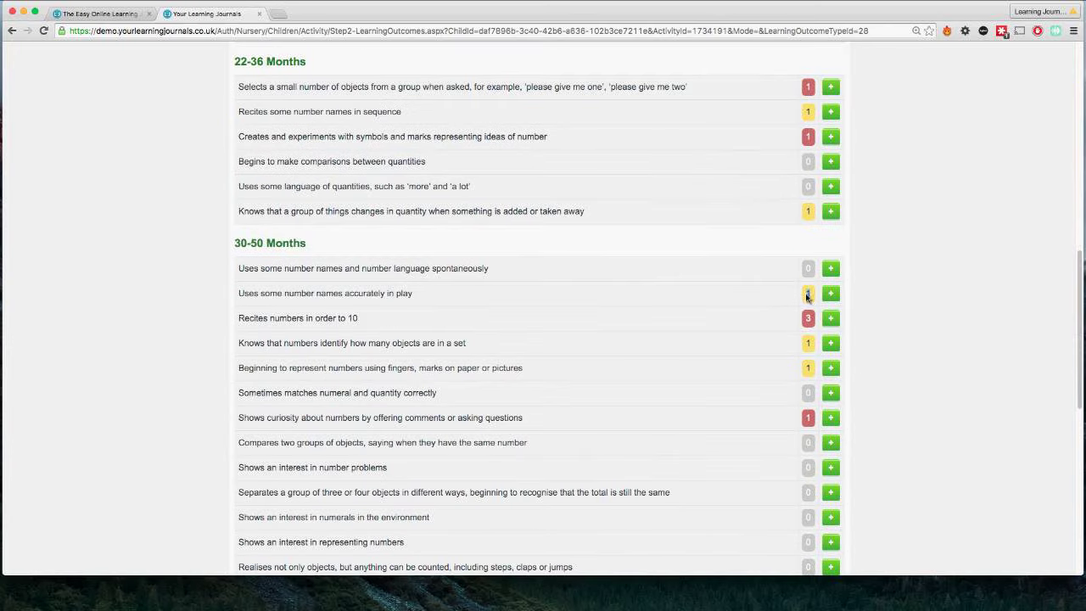
{"action": "left_click_drag", "start_coordinate": [416, 296], "coordinate": [259, 297]}
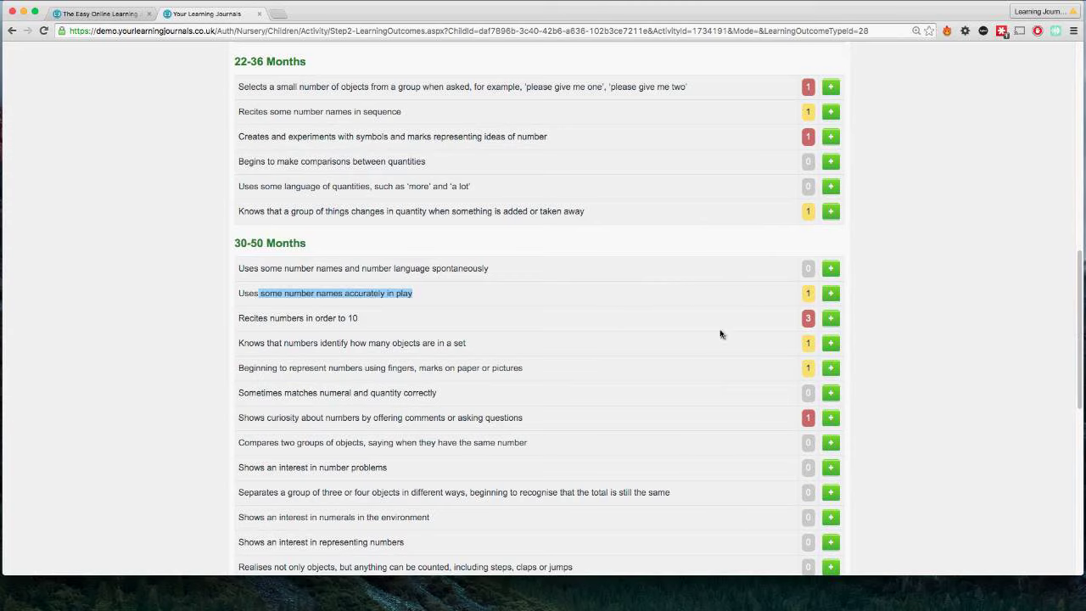
{"action": "left_click", "coordinate": [812, 321]}
{"action": "left_click_drag", "start_coordinate": [351, 321], "coordinate": [465, 361]}
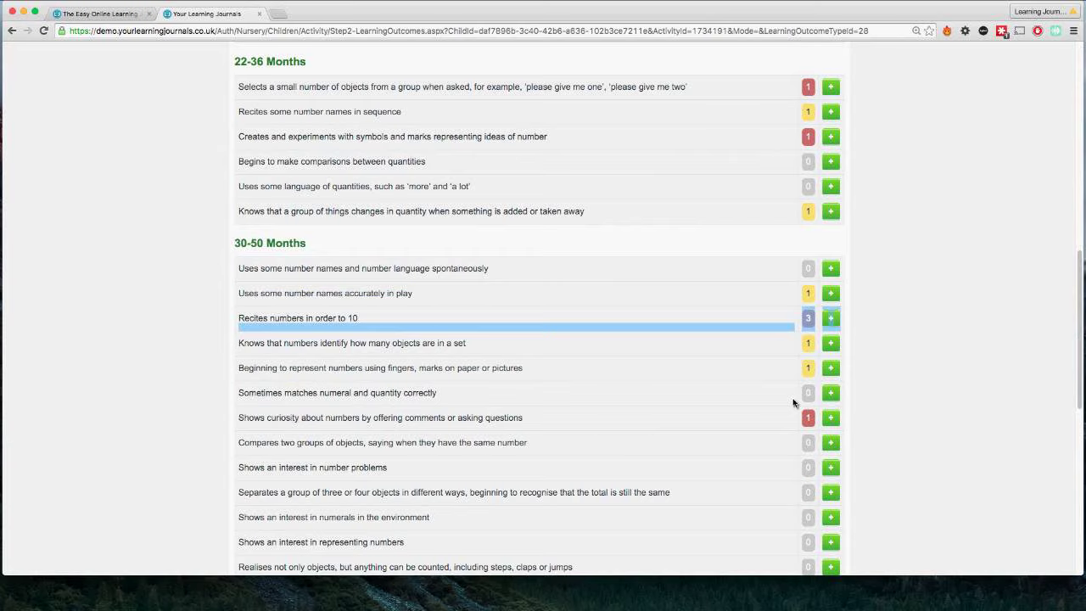
{"action": "scroll", "coordinate": [794, 405], "scroll_direction": "down", "scroll_amount": 2}
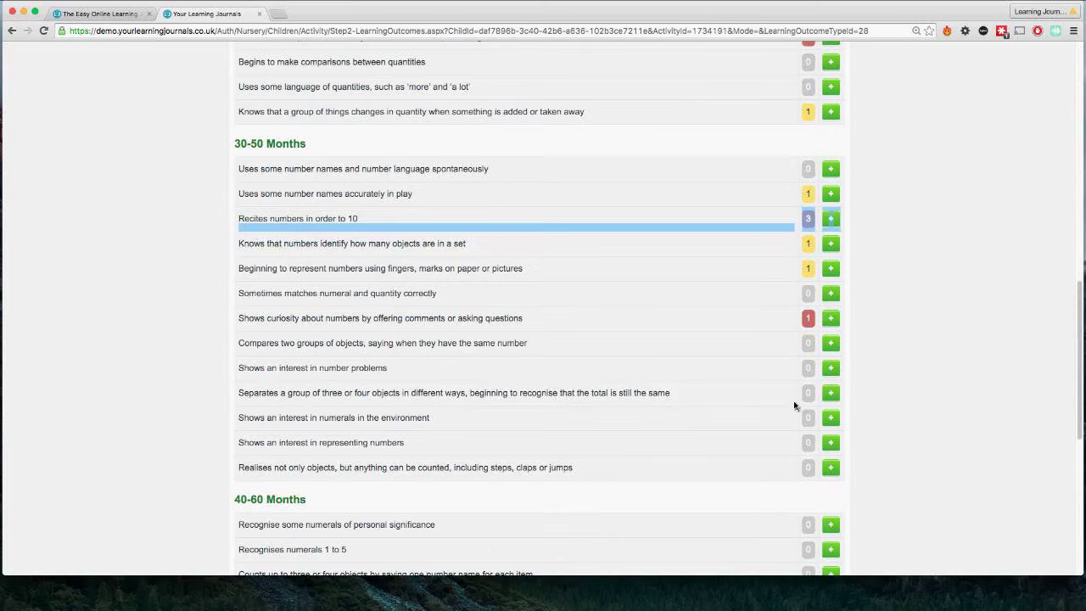
{"action": "scroll", "coordinate": [794, 405], "scroll_direction": "up", "scroll_amount": 1}
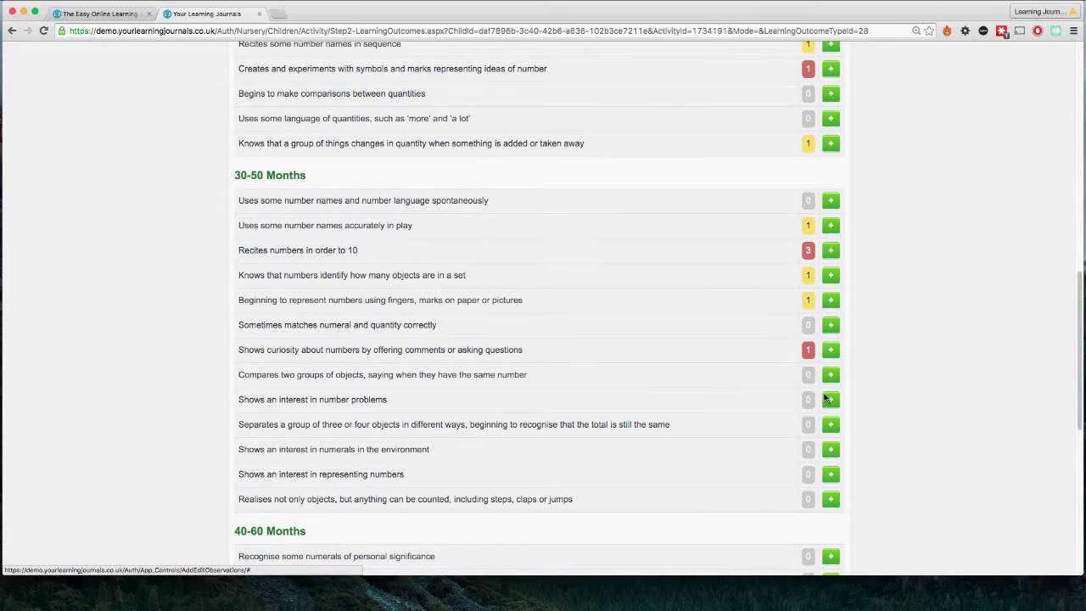
{"action": "scroll", "coordinate": [823, 398], "scroll_direction": "up", "scroll_amount": 1}
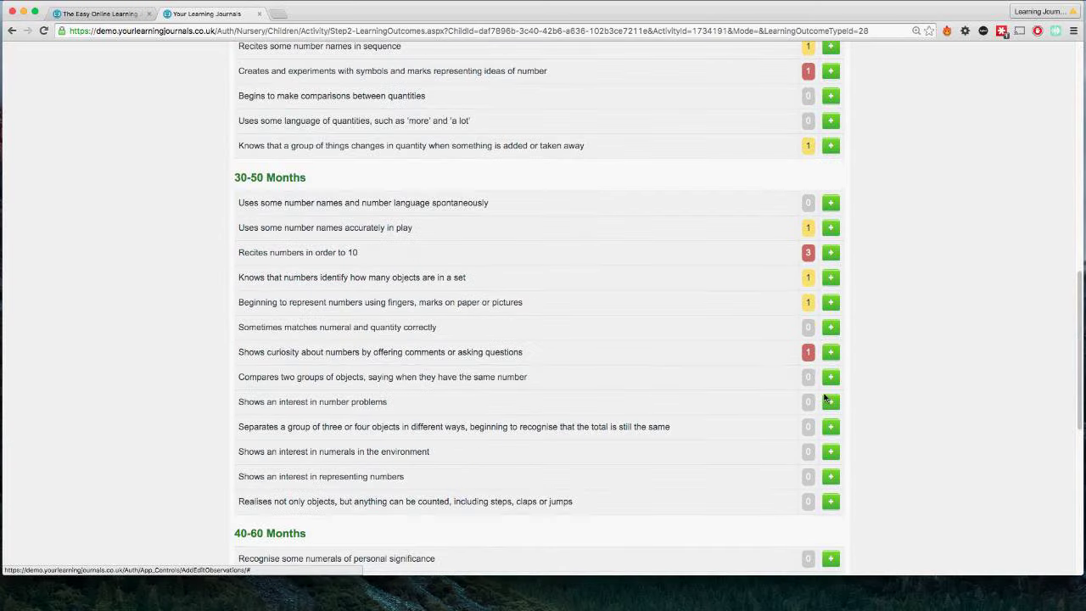
{"action": "scroll", "coordinate": [824, 397], "scroll_direction": "up", "scroll_amount": 2}
{"action": "scroll", "coordinate": [823, 397], "scroll_direction": "up", "scroll_amount": 3}
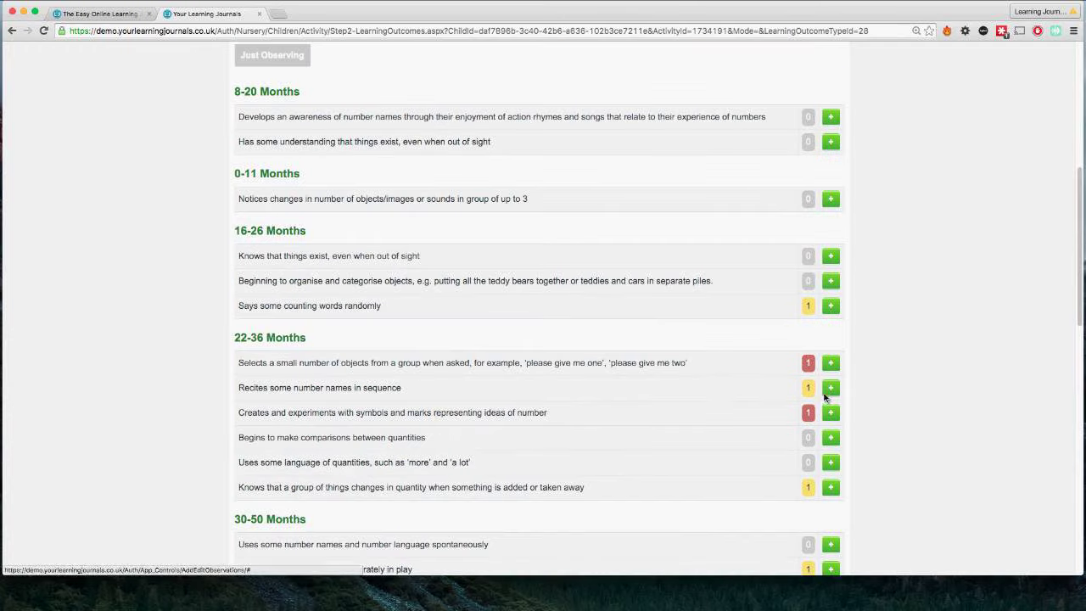
Step: Rate the observation's "Keeps play going" outcome Red, "Counts objects to 10" Amber and "Finds one more or one less" Red
{"action": "scroll", "coordinate": [725, 381], "scroll_direction": "up", "scroll_amount": 1}
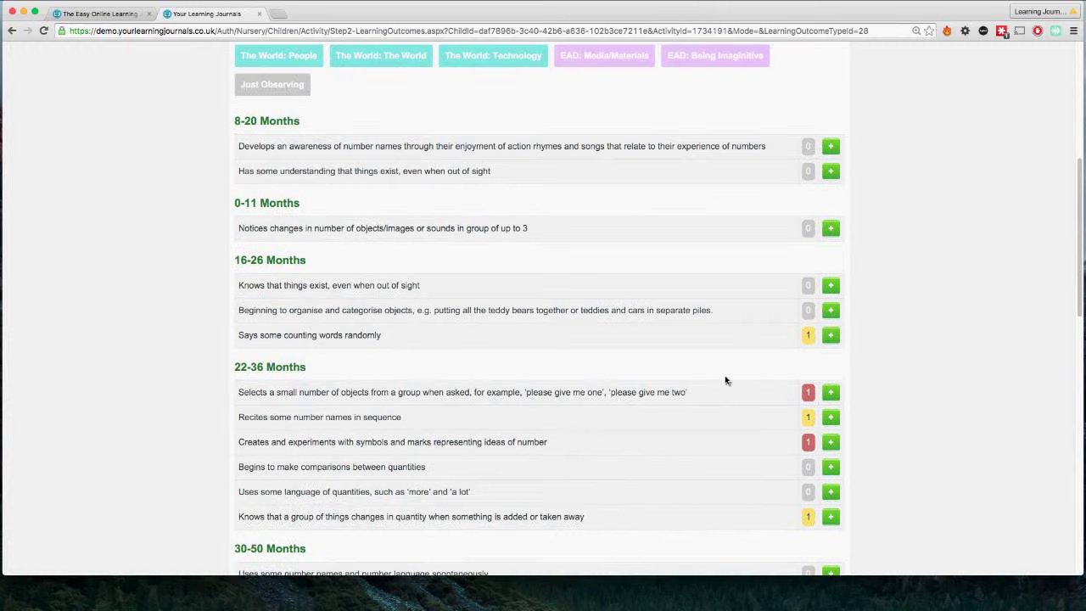
{"action": "scroll", "coordinate": [725, 380], "scroll_direction": "up", "scroll_amount": 2}
{"action": "scroll", "coordinate": [725, 381], "scroll_direction": "up", "scroll_amount": 2}
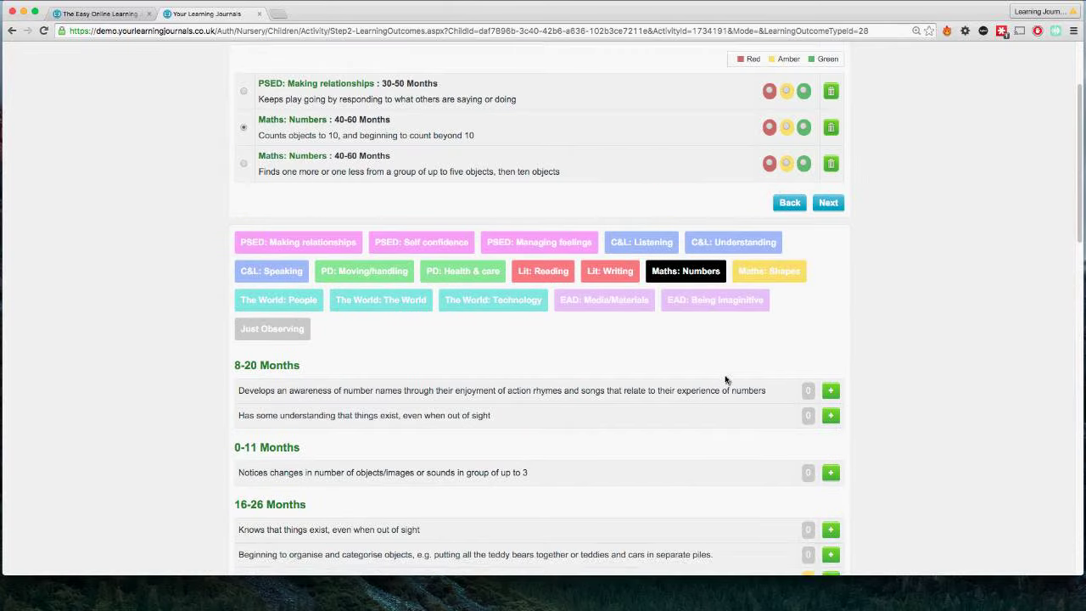
{"action": "scroll", "coordinate": [725, 379], "scroll_direction": "up", "scroll_amount": 1}
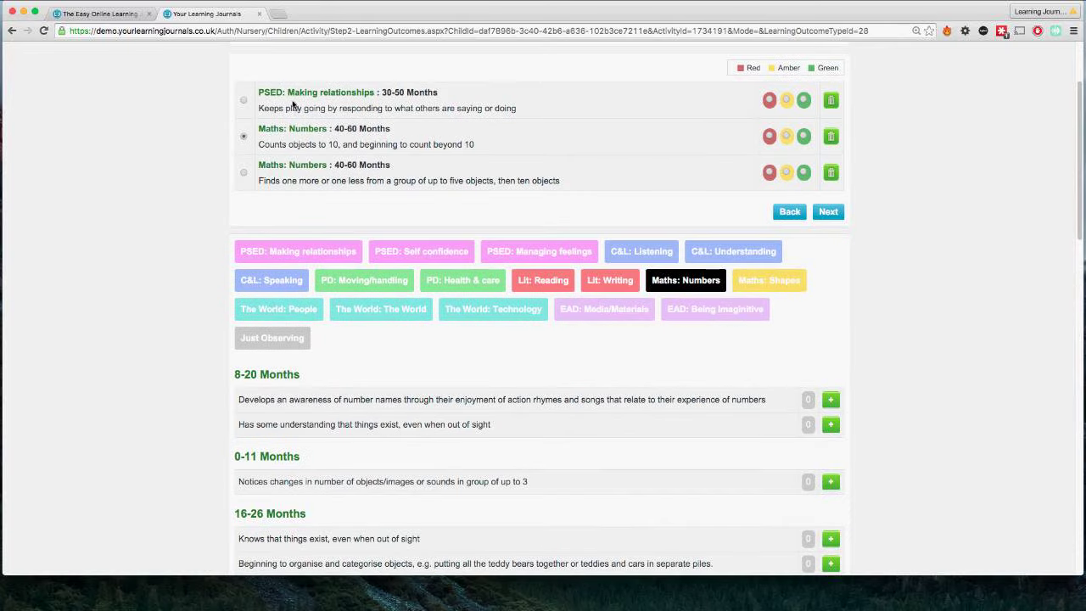
{"action": "left_click", "coordinate": [770, 100]}
{"action": "left_click", "coordinate": [787, 137]}
{"action": "left_click", "coordinate": [804, 174]}
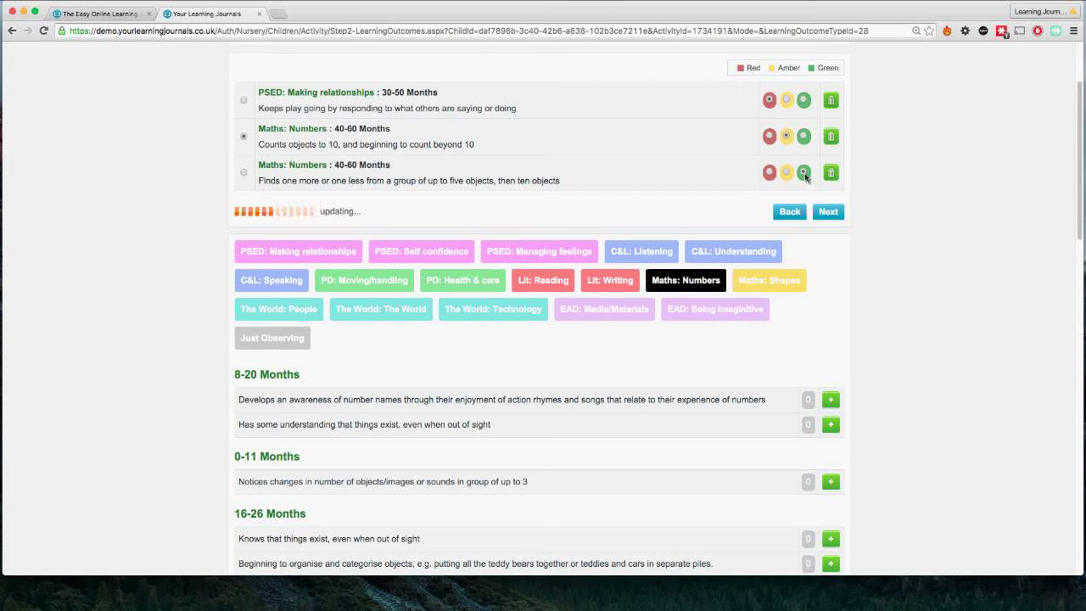
{"action": "left_click", "coordinate": [769, 172]}
{"action": "left_click", "coordinate": [803, 137]}
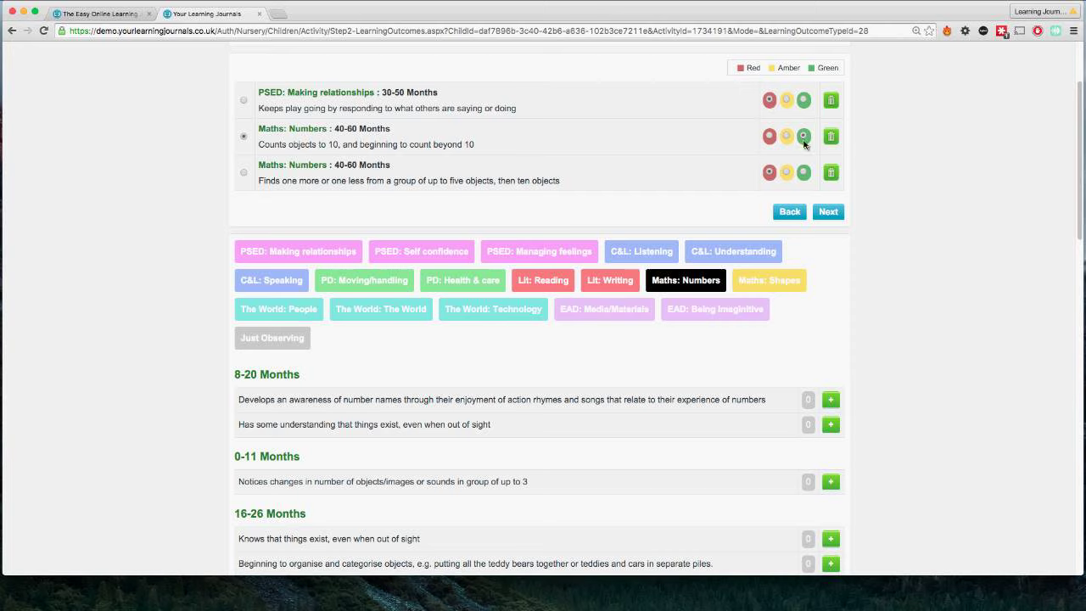
{"action": "left_click", "coordinate": [785, 138]}
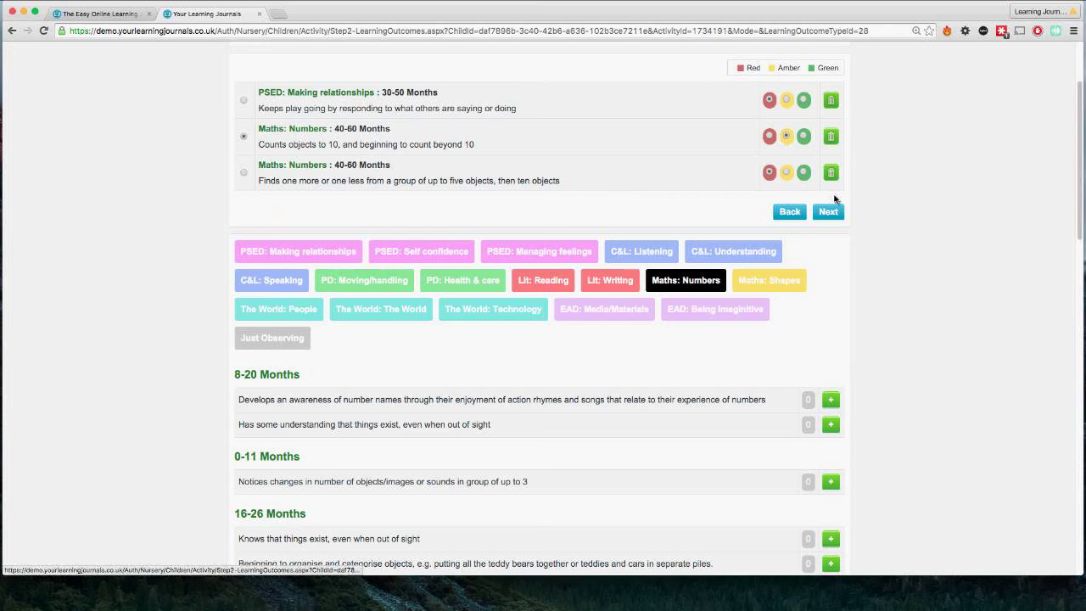
Step: Proceed to the progression pathways, view all three categories without adding any, and continue to publishing the observation
{"action": "left_click", "coordinate": [835, 213]}
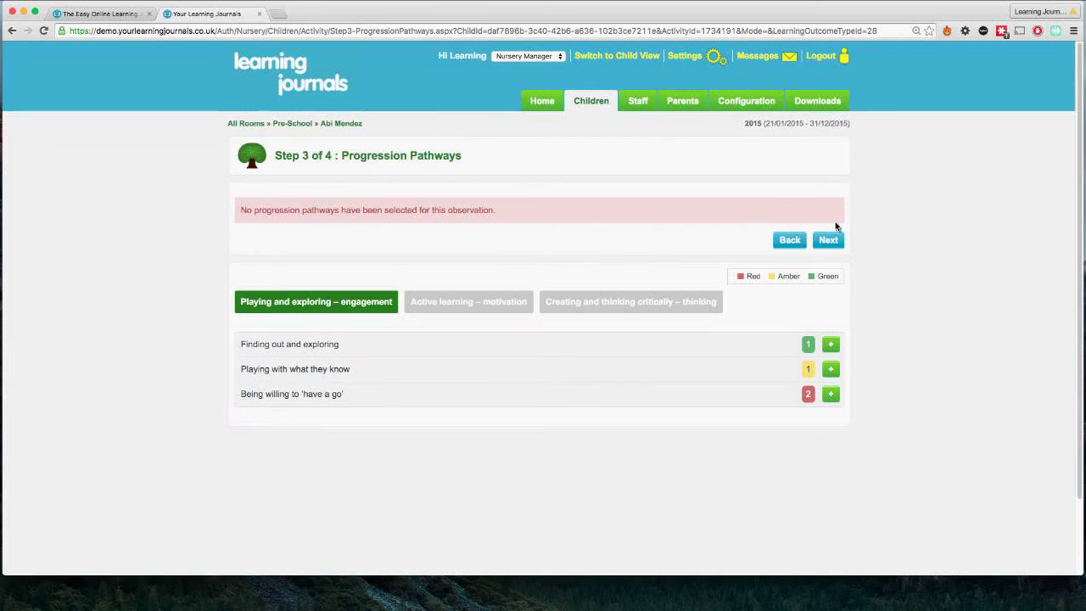
{"action": "scroll", "coordinate": [670, 225], "scroll_direction": "down", "scroll_amount": 2}
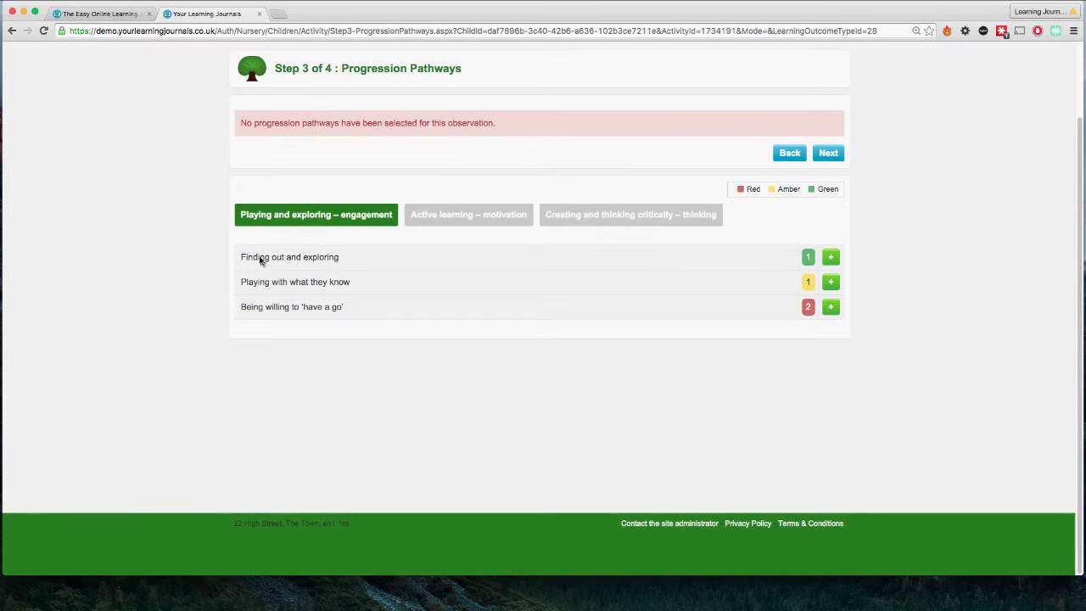
{"action": "left_click", "coordinate": [574, 219]}
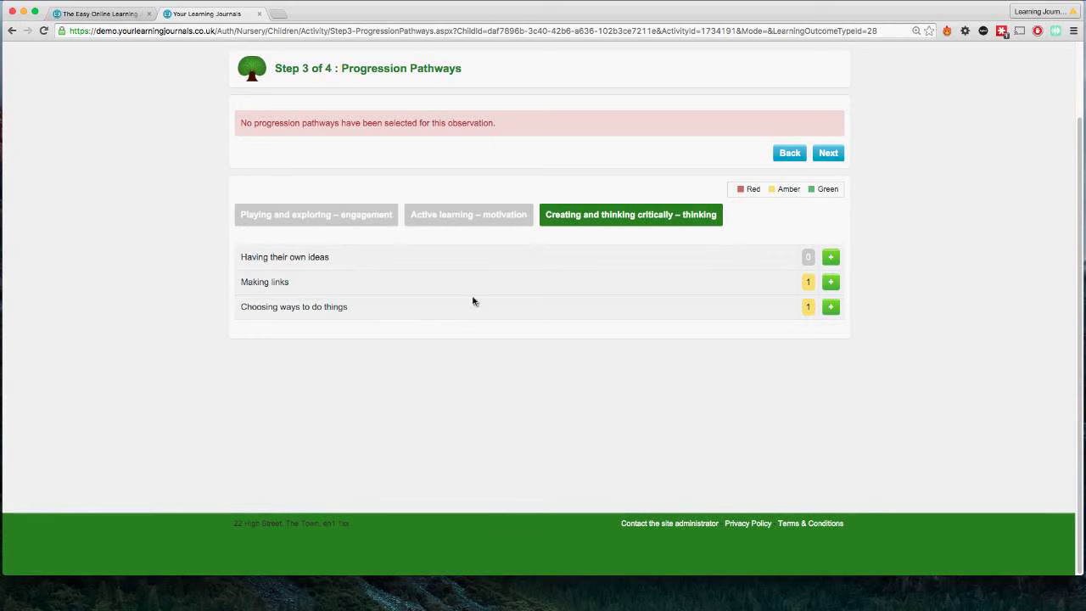
{"action": "left_click", "coordinate": [450, 218]}
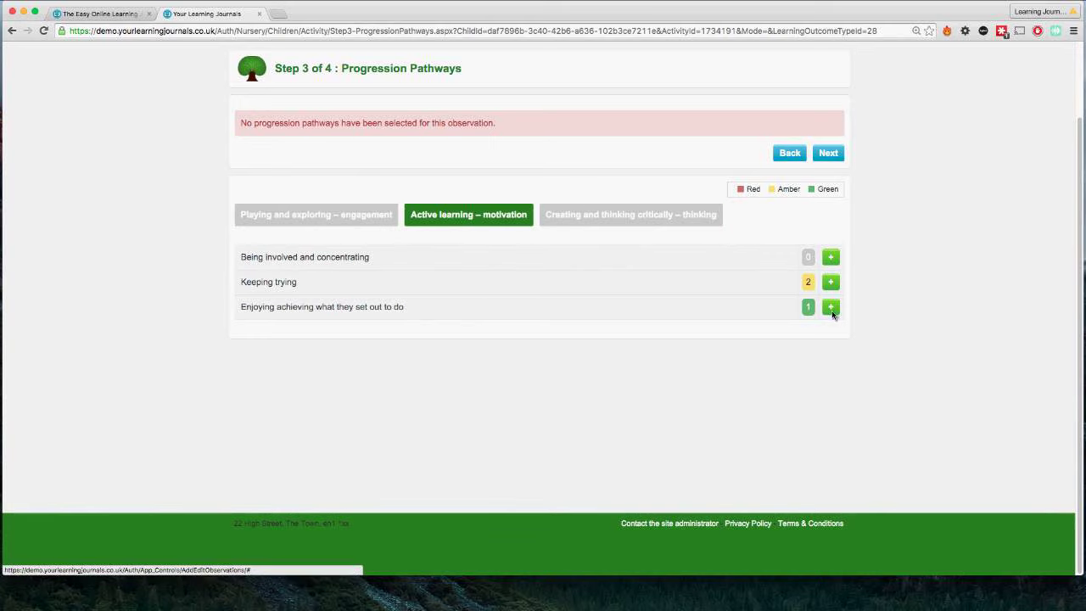
{"action": "left_click", "coordinate": [333, 218]}
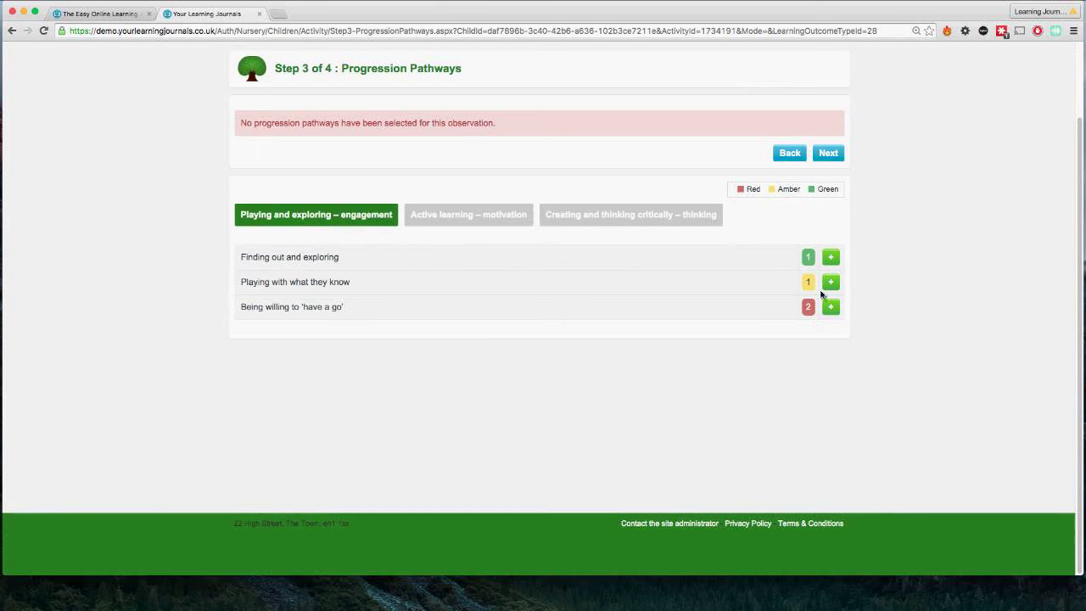
{"action": "left_click", "coordinate": [835, 154]}
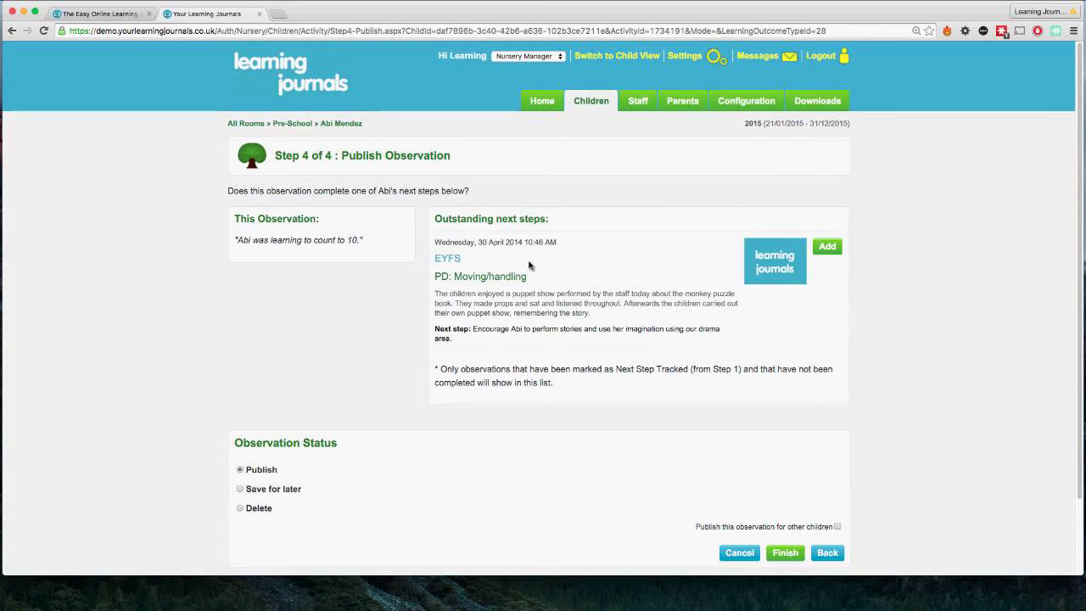
Step: Examine this observation's text alongside the outstanding PD: Moving/handling next step, including its wording and date
{"action": "left_click_drag", "start_coordinate": [473, 332], "coordinate": [726, 339]}
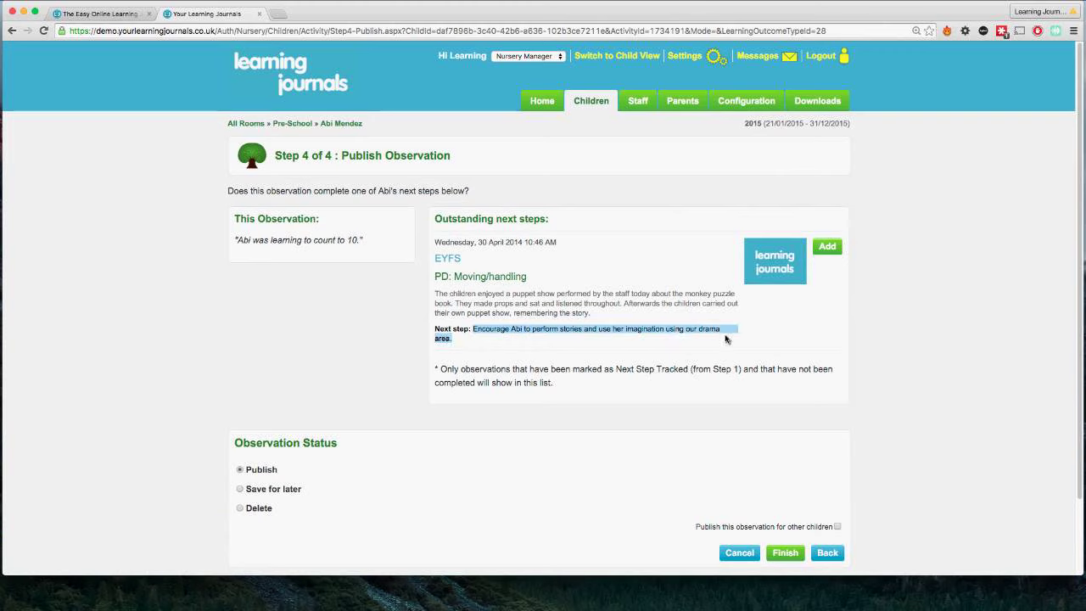
{"action": "scroll", "coordinate": [607, 271], "scroll_direction": "down", "scroll_amount": 1}
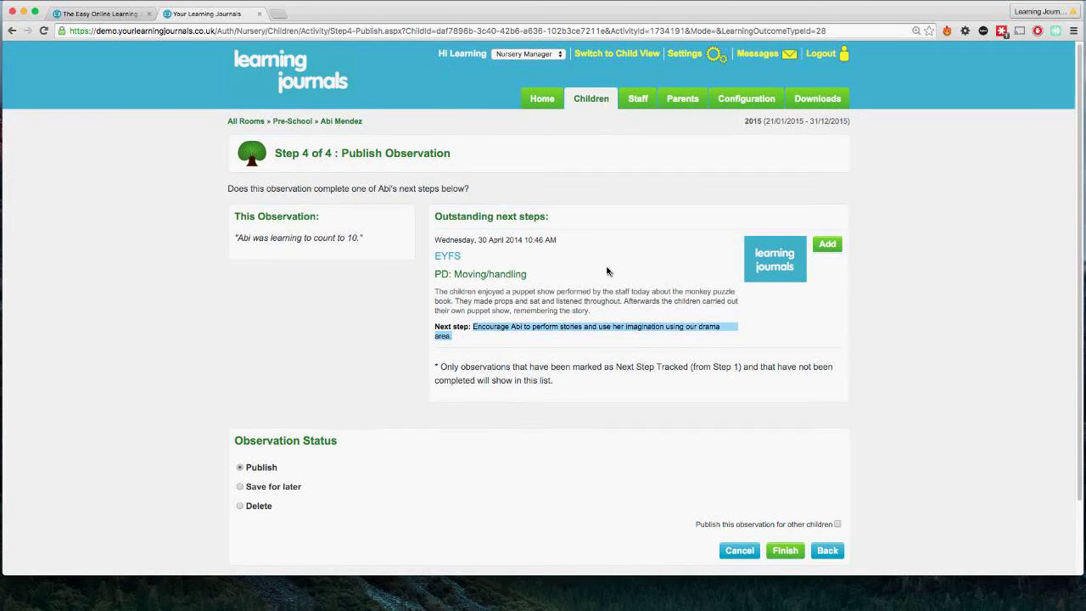
{"action": "scroll", "coordinate": [606, 271], "scroll_direction": "down", "scroll_amount": 1}
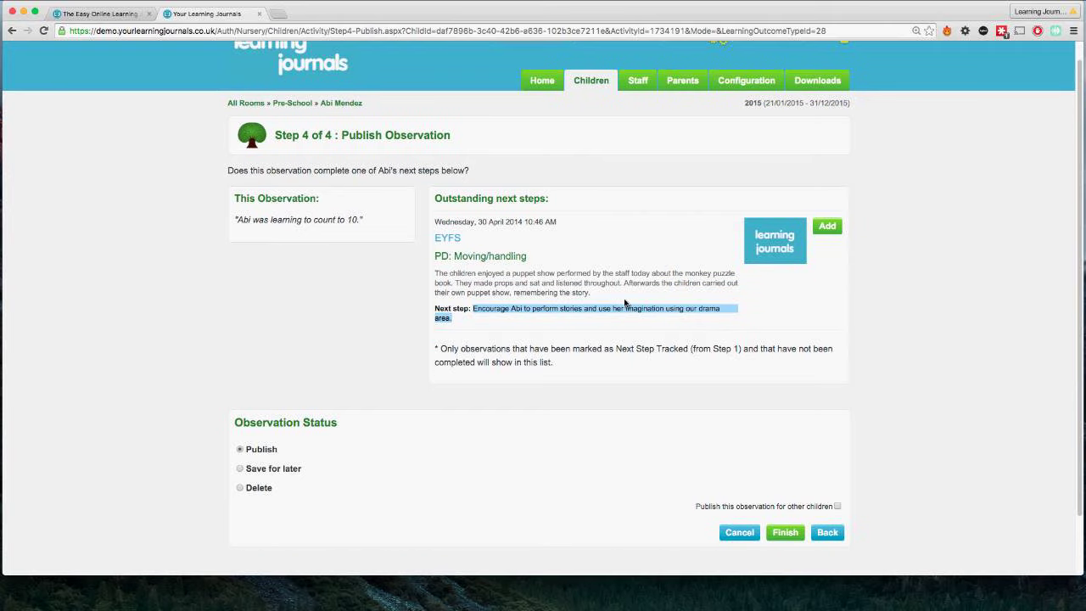
{"action": "left_click", "coordinate": [627, 324]}
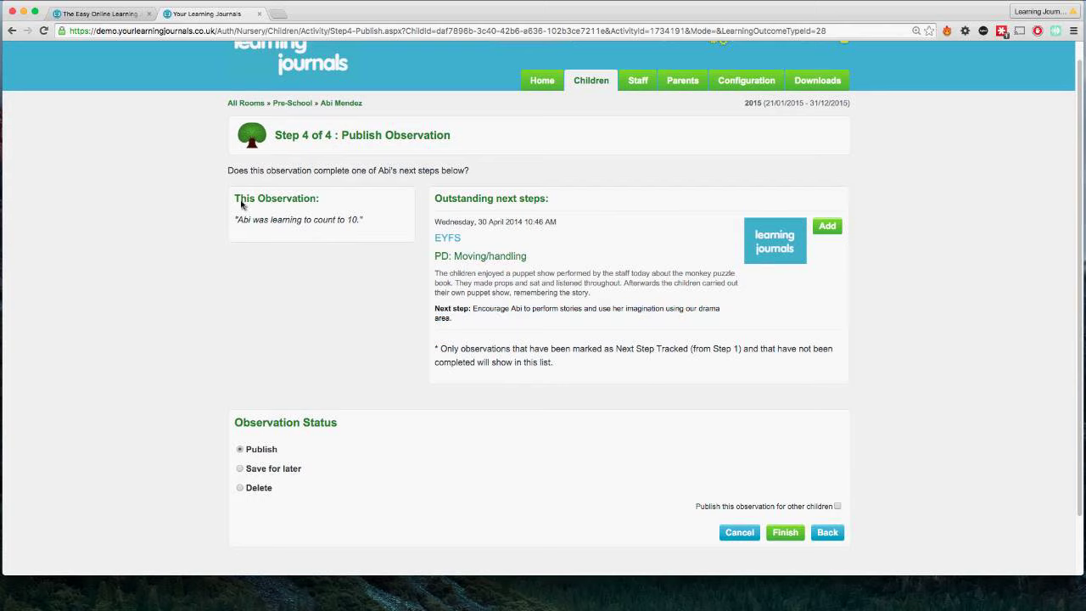
{"action": "mouse_move", "coordinate": [237, 218]}
{"action": "left_mouse_down"}
{"action": "mouse_move", "coordinate": [364, 225]}
{"action": "mouse_move", "coordinate": [248, 222]}
{"action": "left_mouse_up"}
{"action": "left_click", "coordinate": [365, 226]}
{"action": "left_click_drag", "start_coordinate": [436, 200], "coordinate": [558, 201]}
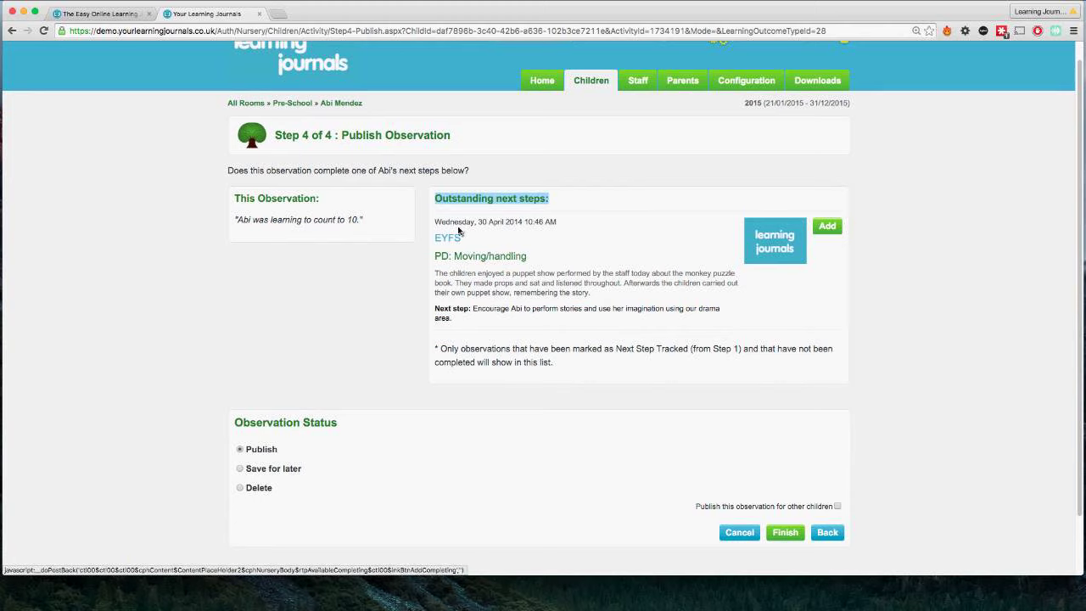
{"action": "left_click_drag", "start_coordinate": [481, 224], "coordinate": [524, 225]}
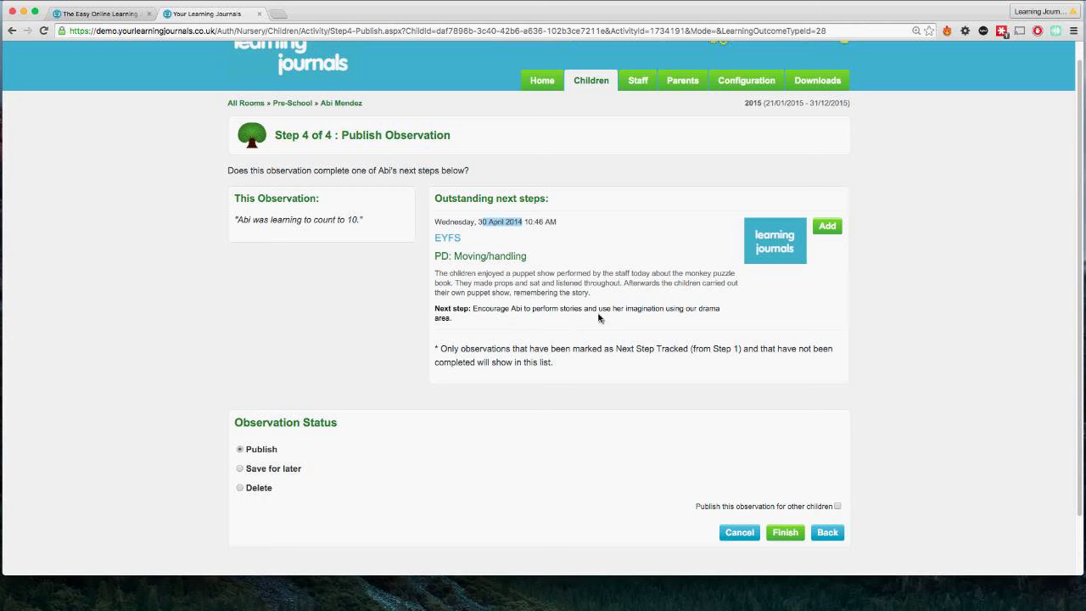
{"action": "left_click", "coordinate": [566, 330]}
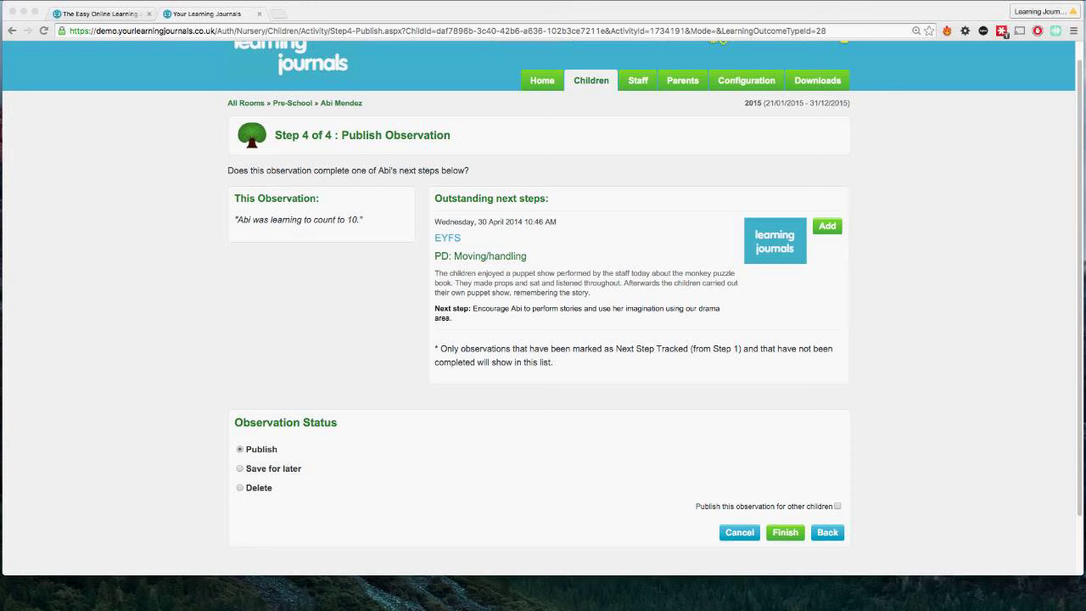
Step: Finish the observation with its status as Publish and the option to publish it for other children enabled
{"action": "left_click", "coordinate": [284, 456]}
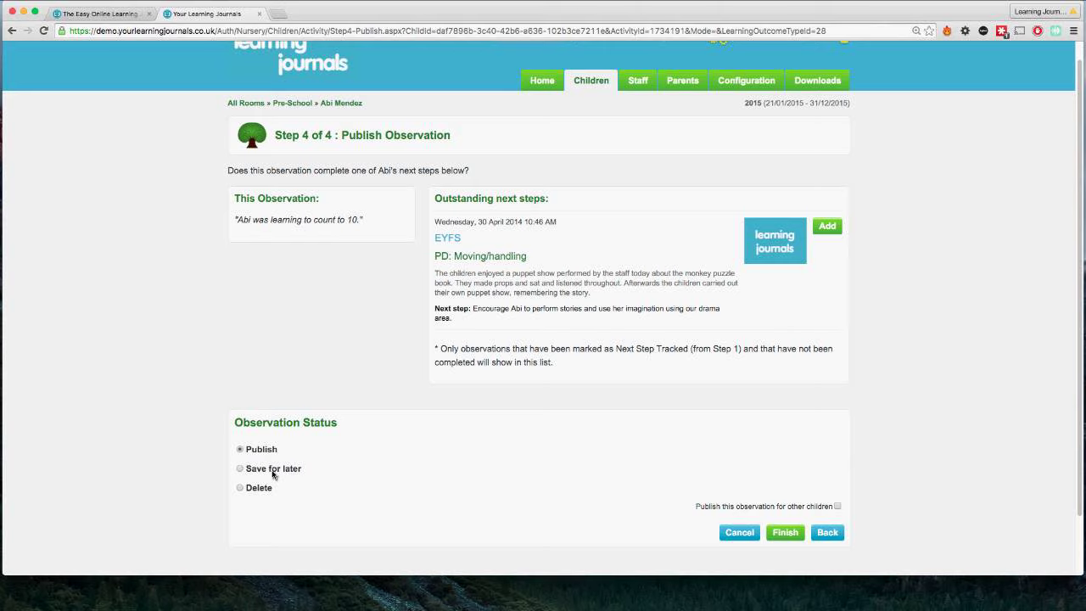
{"action": "scroll", "coordinate": [861, 509], "scroll_direction": "down", "scroll_amount": 1}
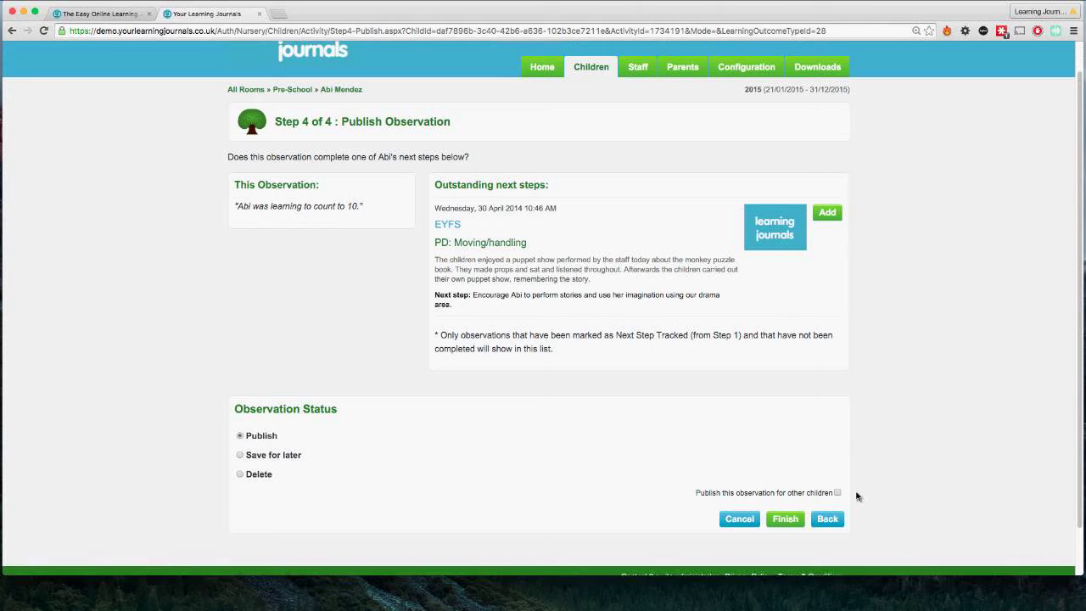
{"action": "scroll", "coordinate": [857, 496], "scroll_direction": "down", "scroll_amount": 1}
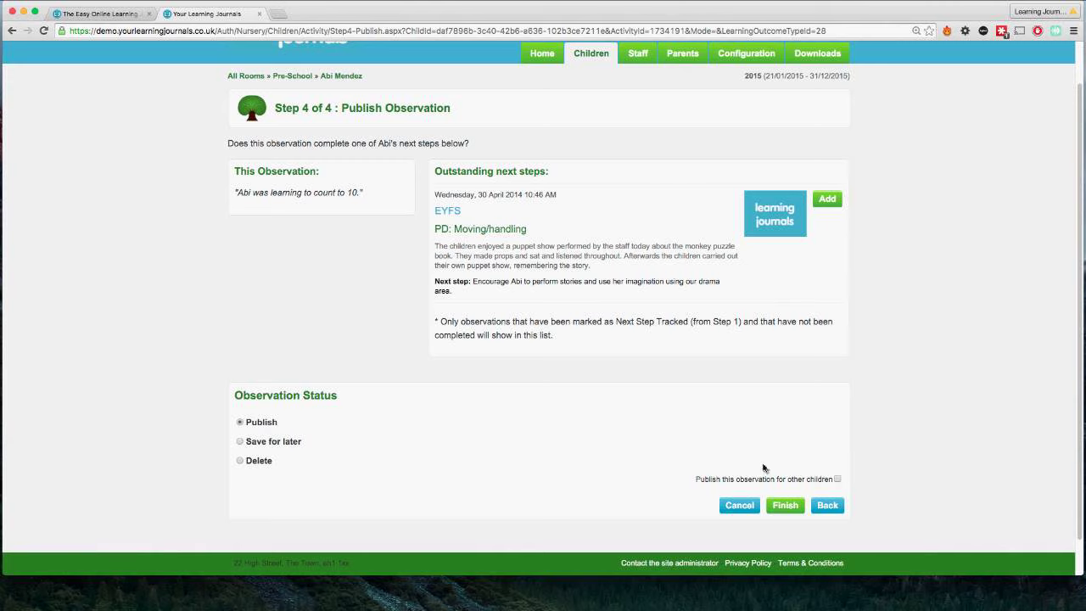
{"action": "scroll", "coordinate": [839, 480], "scroll_direction": "up", "scroll_amount": 1}
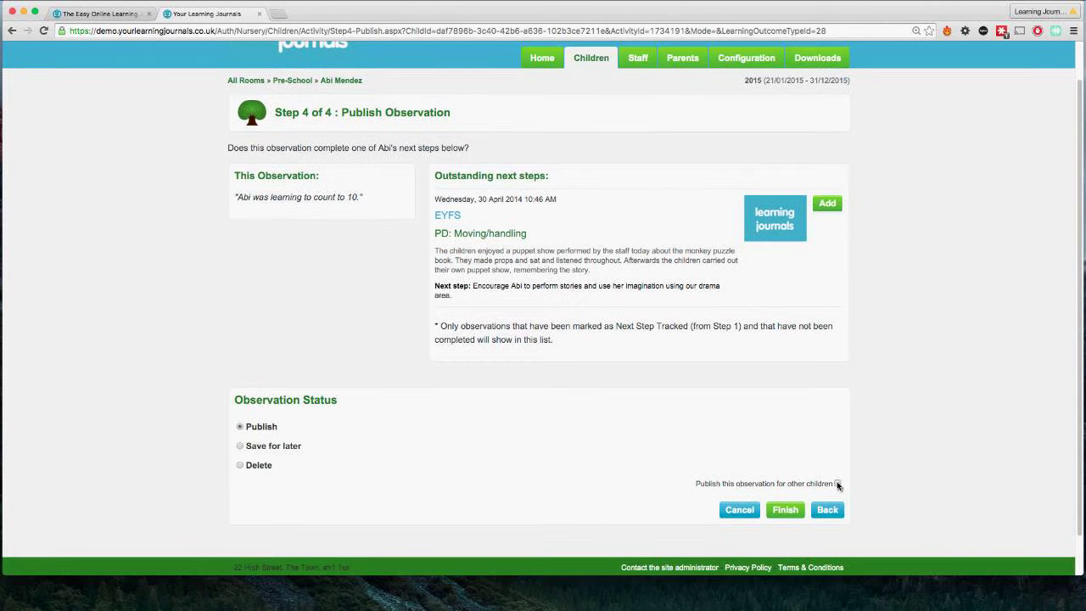
{"action": "left_click", "coordinate": [837, 483]}
{"action": "left_click", "coordinate": [793, 512]}
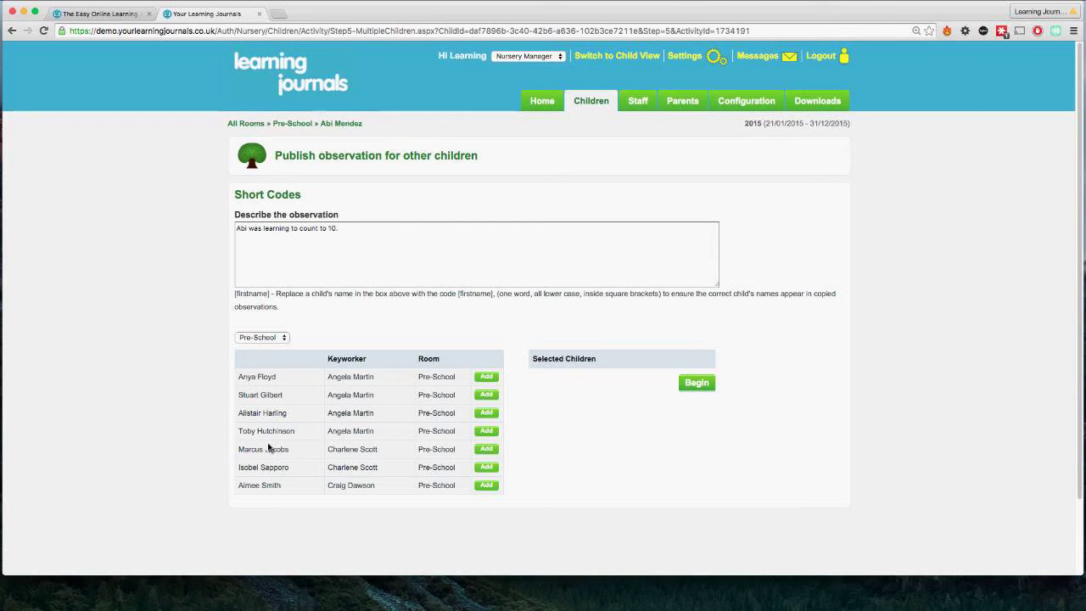
Step: Add the first, second and fourth children in the Pre-School list to the children receiving this observation
{"action": "left_click", "coordinate": [486, 378]}
{"action": "left_click", "coordinate": [486, 395]}
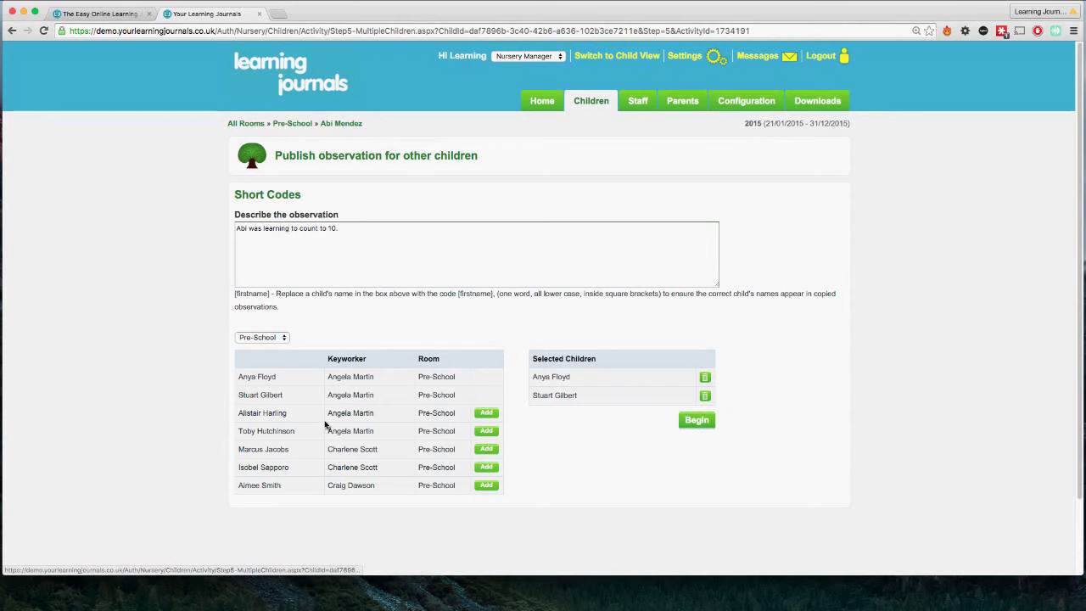
{"action": "left_click", "coordinate": [486, 430]}
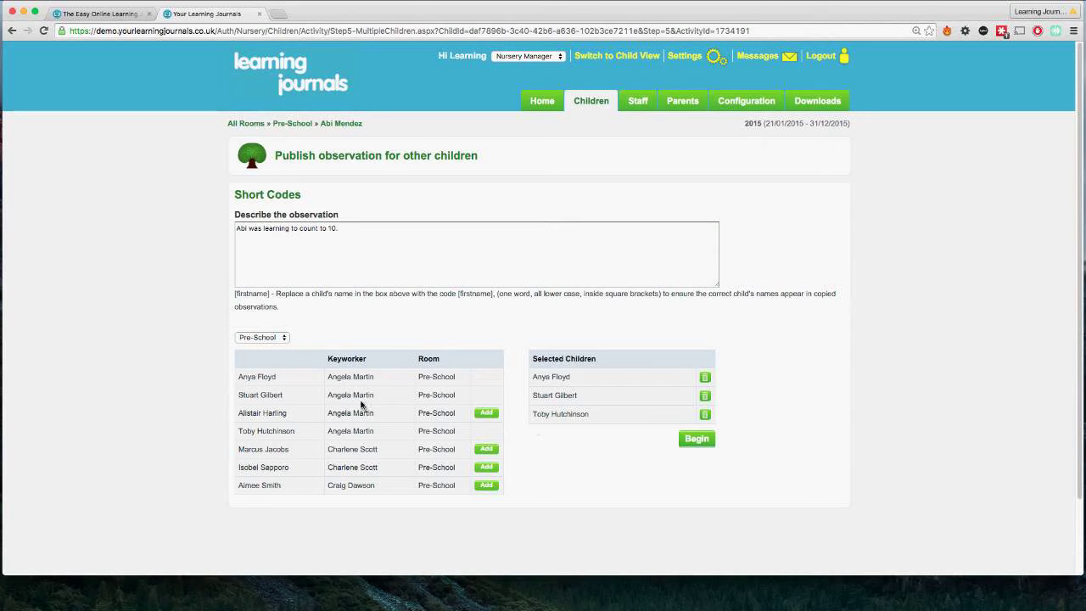
Step: Replace the child's name in the observation description with the short code [firstname]
{"action": "scroll", "coordinate": [360, 408], "scroll_direction": "down", "scroll_amount": 1}
{"action": "left_click_drag", "start_coordinate": [362, 271], "coordinate": [169, 207]}
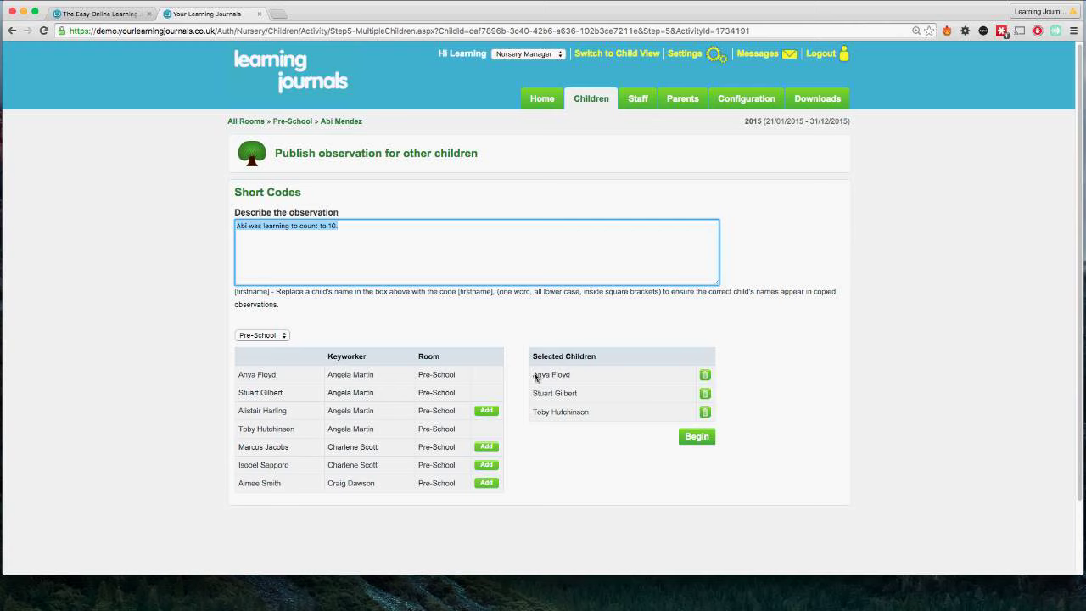
{"action": "left_click", "coordinate": [240, 235]}
{"action": "double_click", "coordinate": [242, 227]}
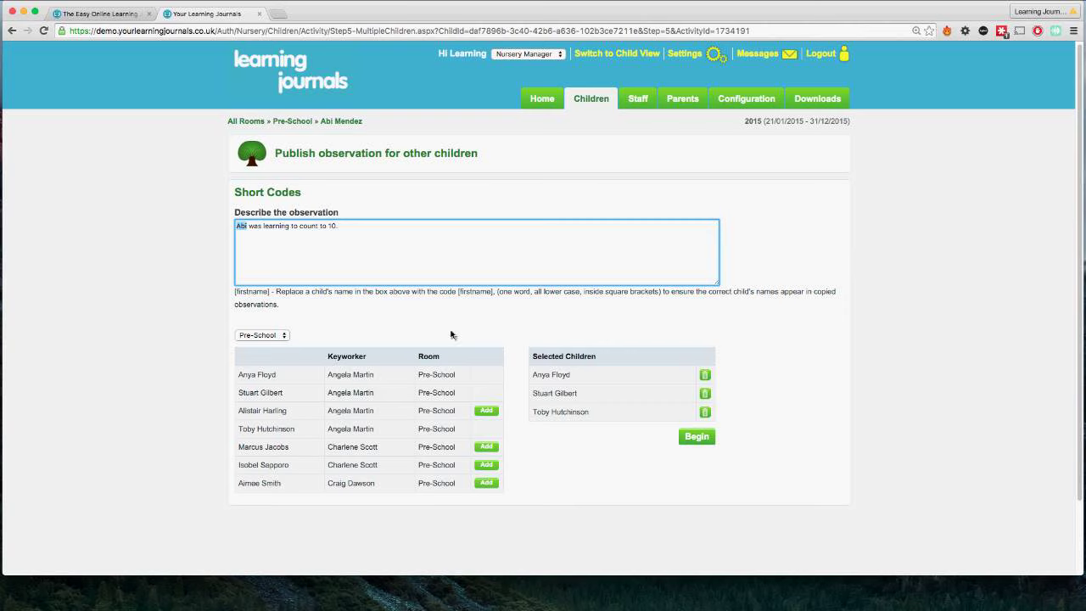
{"action": "left_click", "coordinate": [545, 379]}
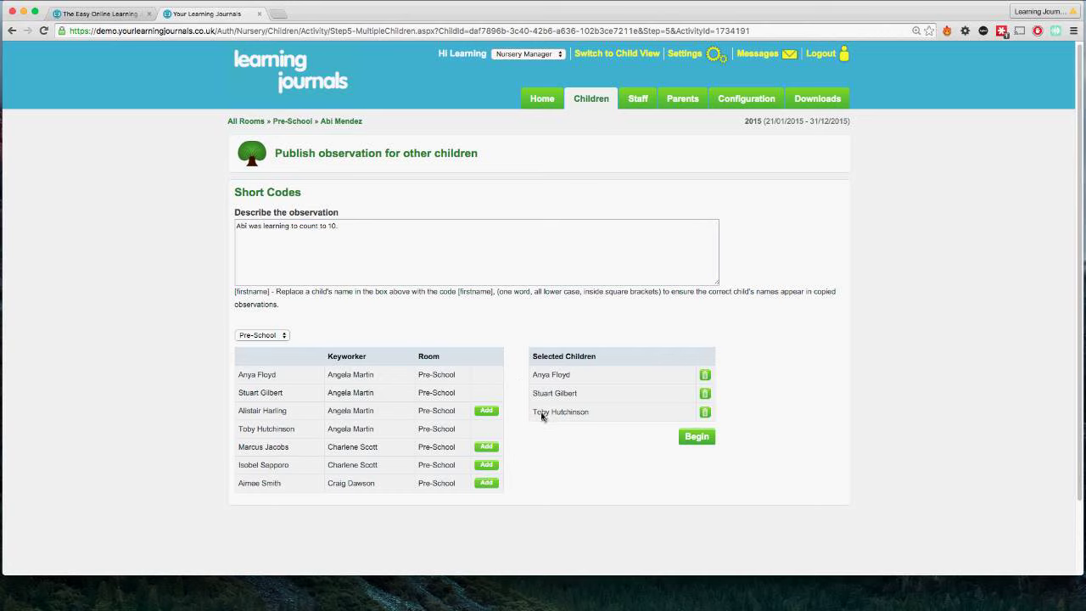
{"action": "scroll", "coordinate": [260, 246], "scroll_direction": "down", "scroll_amount": 1}
{"action": "left_click_drag", "start_coordinate": [260, 246], "coordinate": [234, 220]}
{"action": "scroll", "coordinate": [319, 280], "scroll_direction": "down", "scroll_amount": 1}
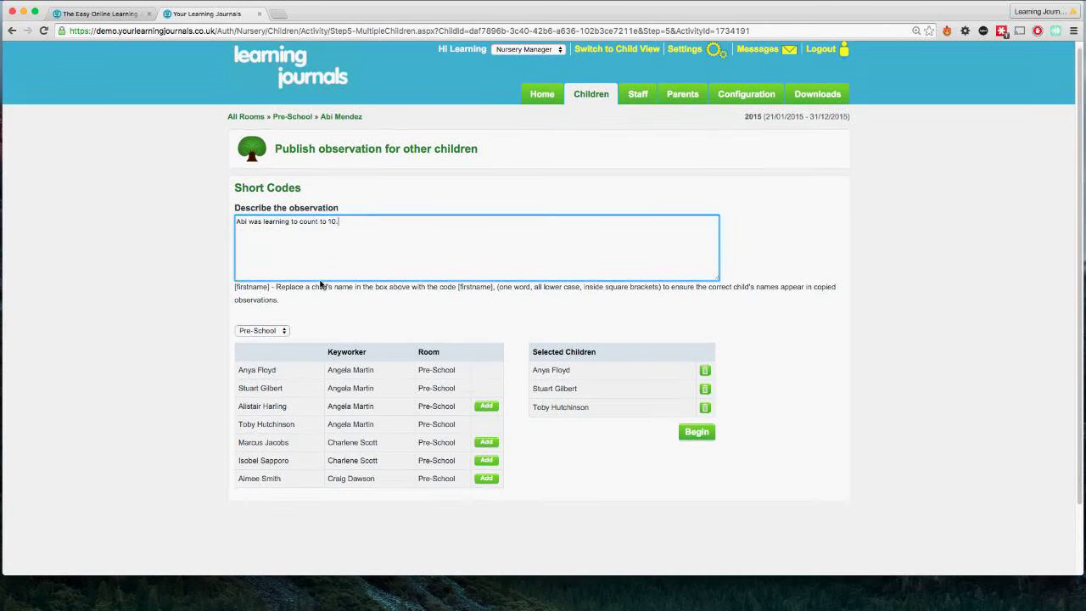
{"action": "left_click_drag", "start_coordinate": [283, 303], "coordinate": [235, 286]}
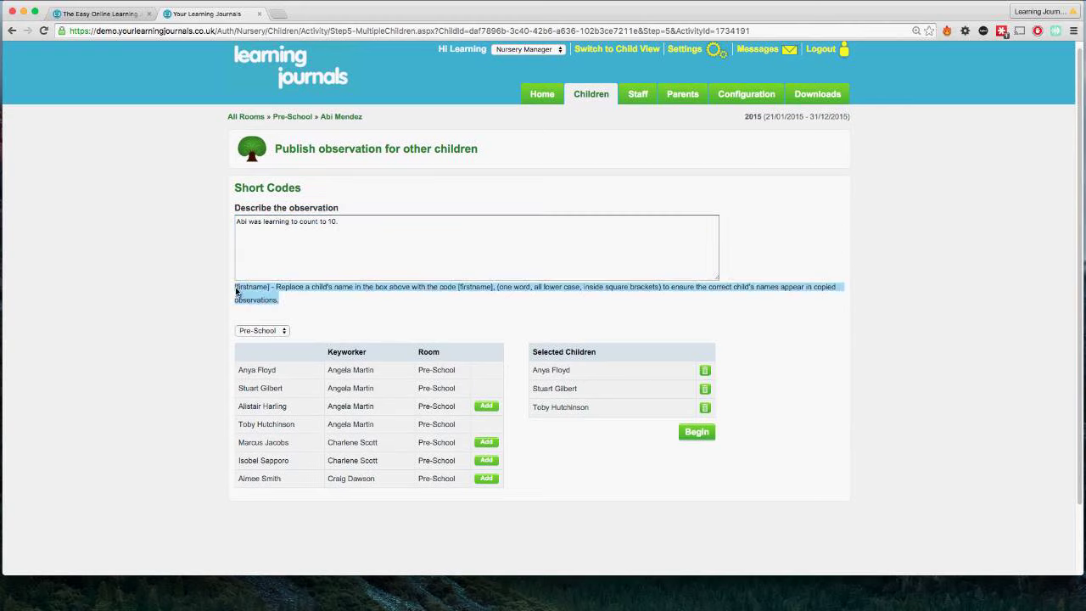
{"action": "left_click", "coordinate": [269, 242]}
{"action": "type", "text": "[firs"}
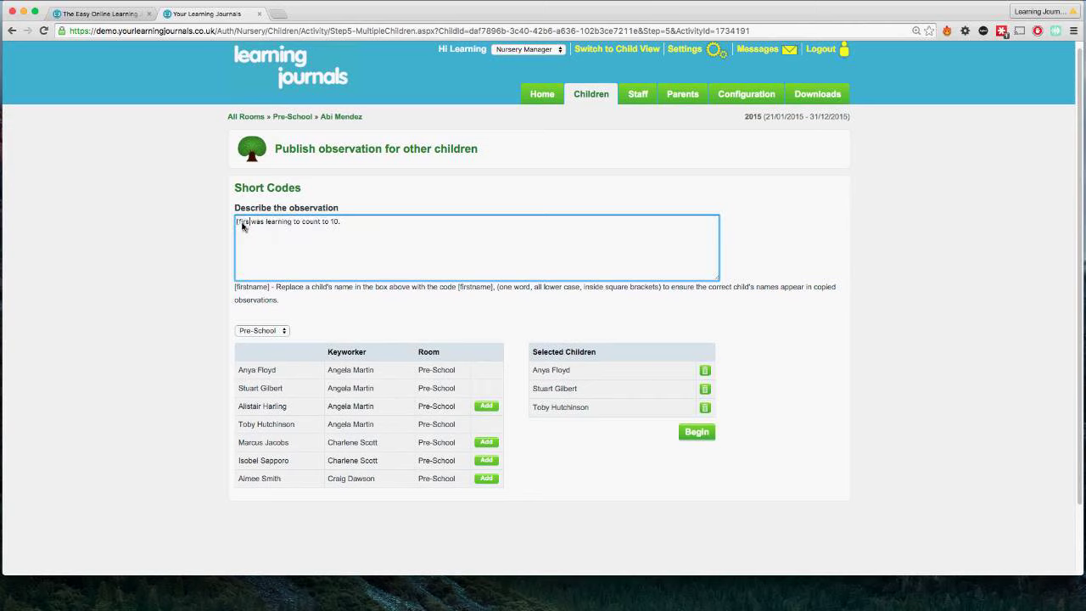
{"action": "type", "text": "tname]"}
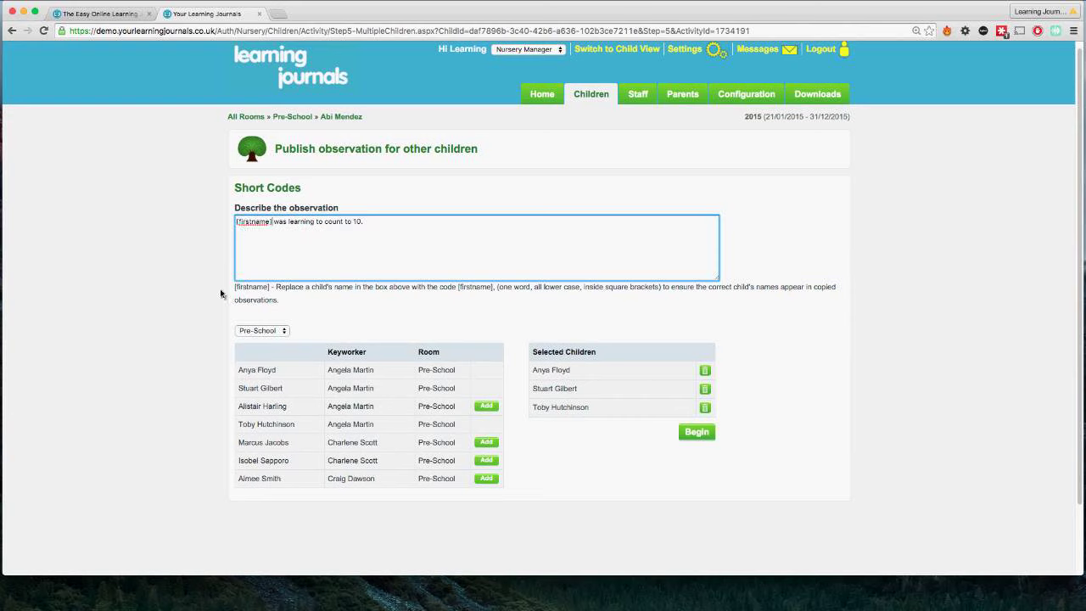
Step: Publish the short-coded observation for the selected children and return to the original child's observations
{"action": "left_click_drag", "start_coordinate": [274, 287], "coordinate": [575, 292]}
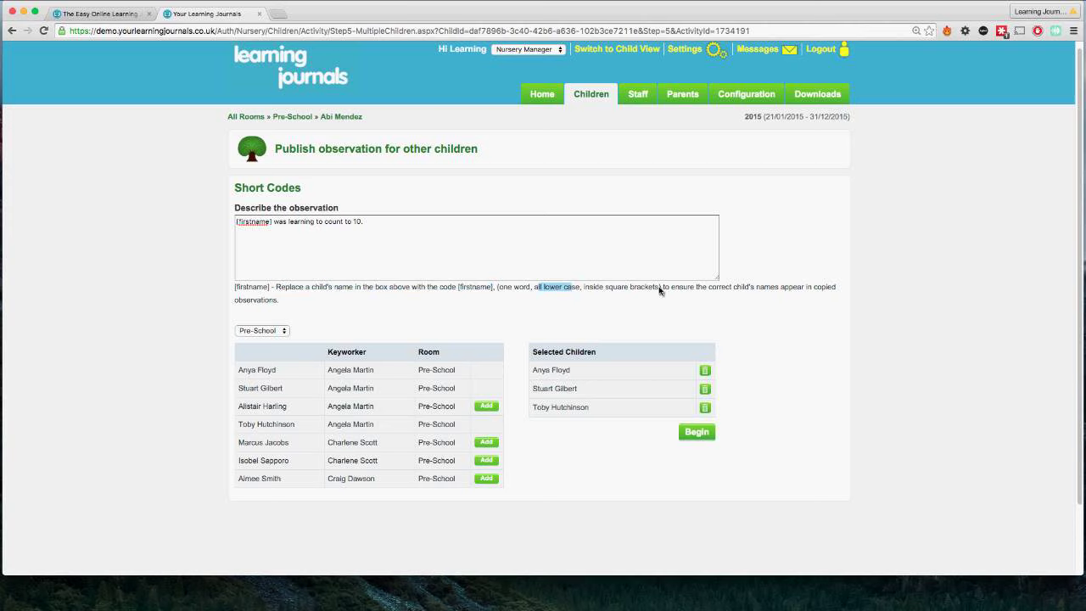
{"action": "left_click", "coordinate": [378, 240]}
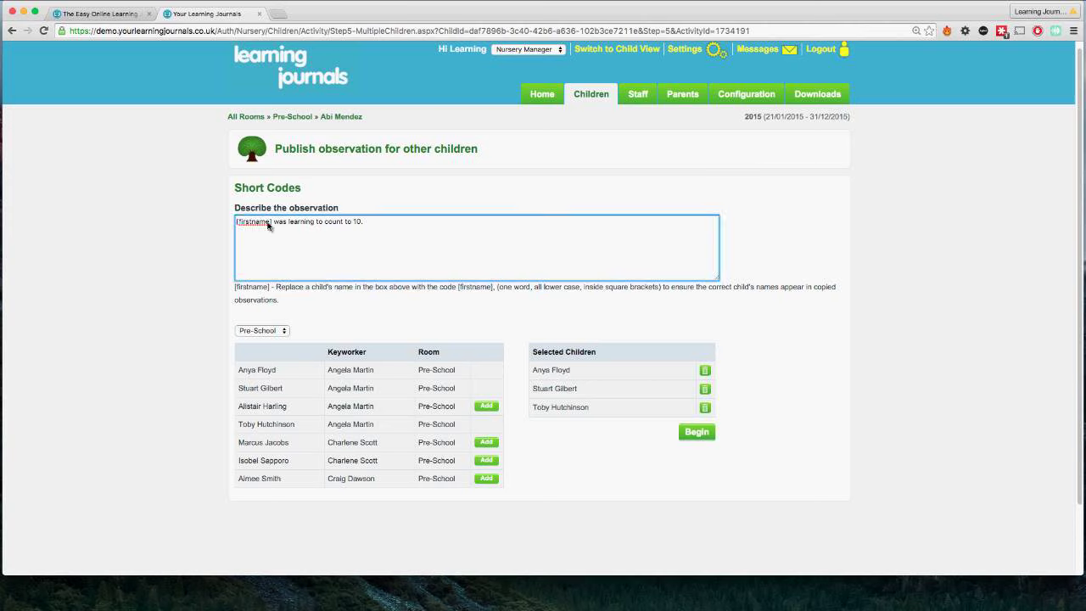
{"action": "left_click_drag", "start_coordinate": [239, 223], "coordinate": [272, 225]}
{"action": "scroll", "coordinate": [301, 238], "scroll_direction": "up", "scroll_amount": 1}
{"action": "left_click", "coordinate": [545, 371]}
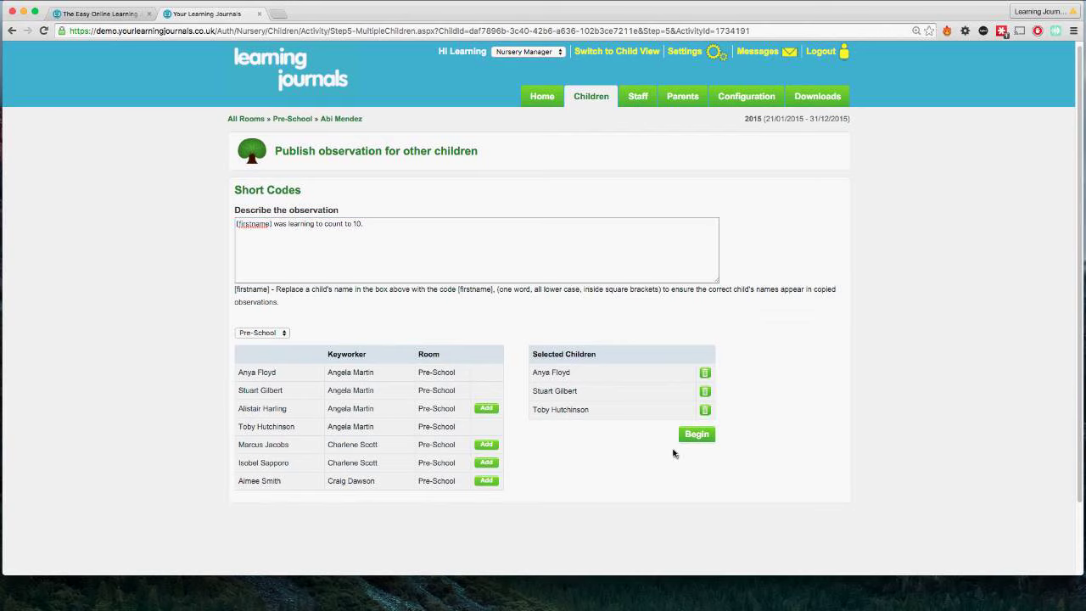
{"action": "left_click", "coordinate": [695, 436]}
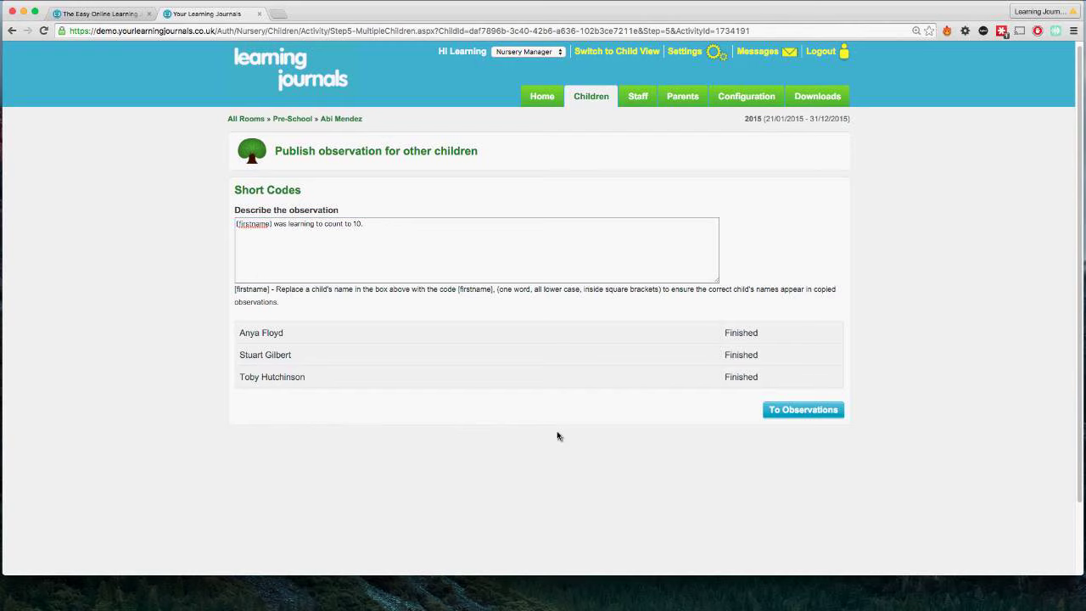
{"action": "left_click", "coordinate": [808, 410]}
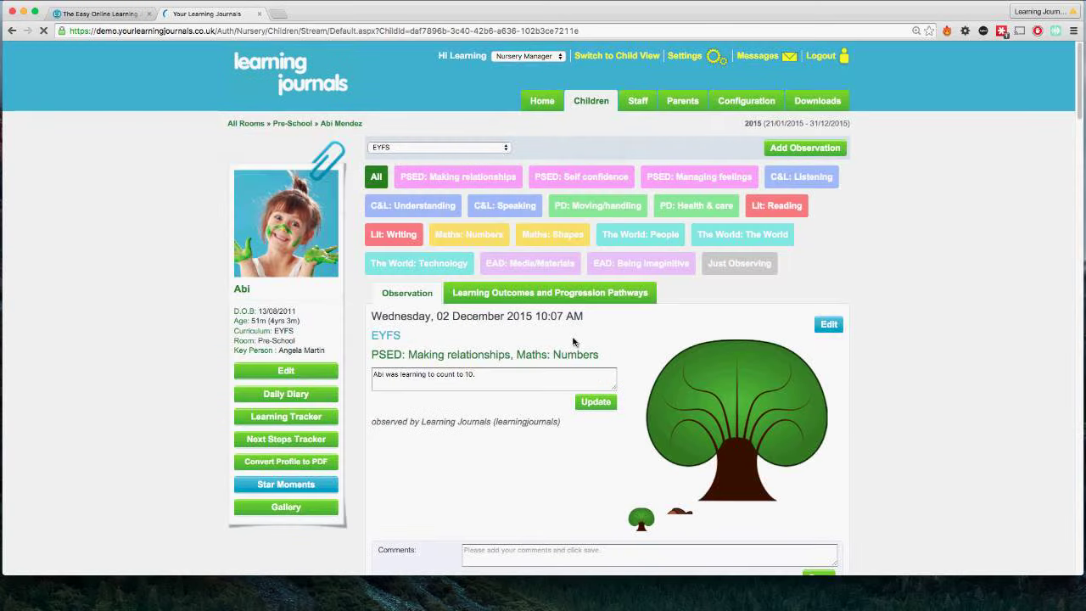
Step: Examine the newly published observation's entry, including the learning areas listed in its heading
{"action": "scroll", "coordinate": [679, 317], "scroll_direction": "down", "scroll_amount": 1}
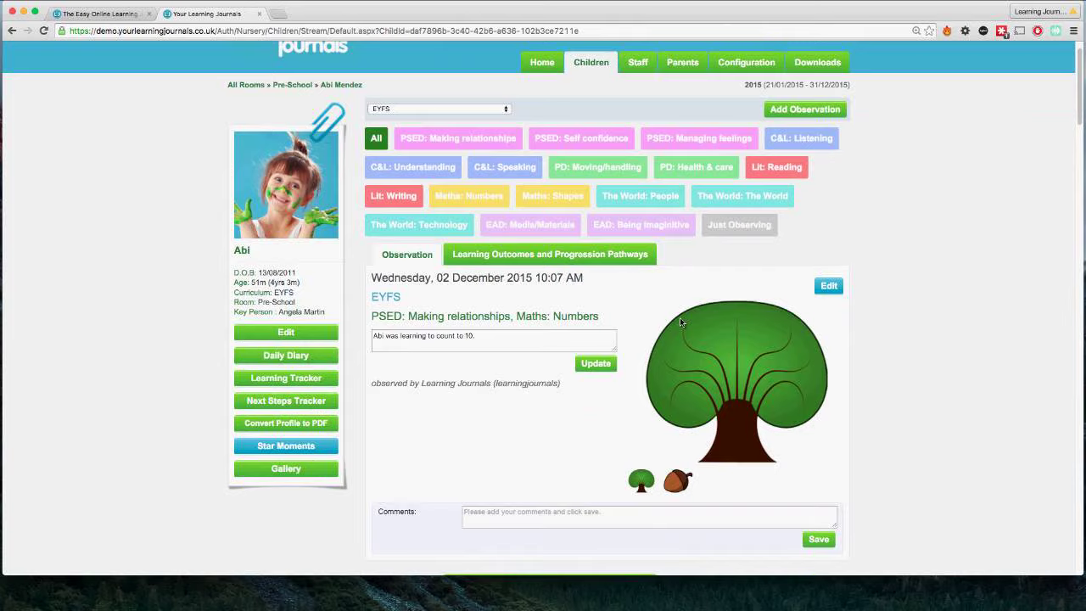
{"action": "scroll", "coordinate": [679, 317], "scroll_direction": "down", "scroll_amount": 2}
{"action": "left_click_drag", "start_coordinate": [384, 199], "coordinate": [598, 198]}
{"action": "left_click", "coordinate": [485, 231]}
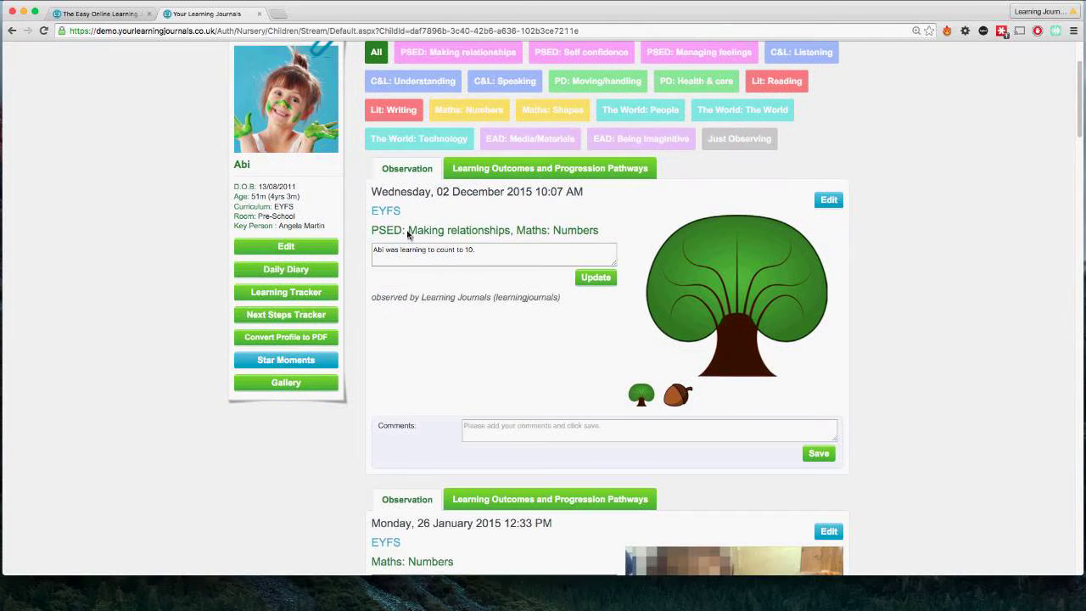
{"action": "left_click_drag", "start_coordinate": [408, 231], "coordinate": [593, 232]}
{"action": "left_click", "coordinate": [523, 229]}
{"action": "left_click_drag", "start_coordinate": [514, 232], "coordinate": [373, 231]}
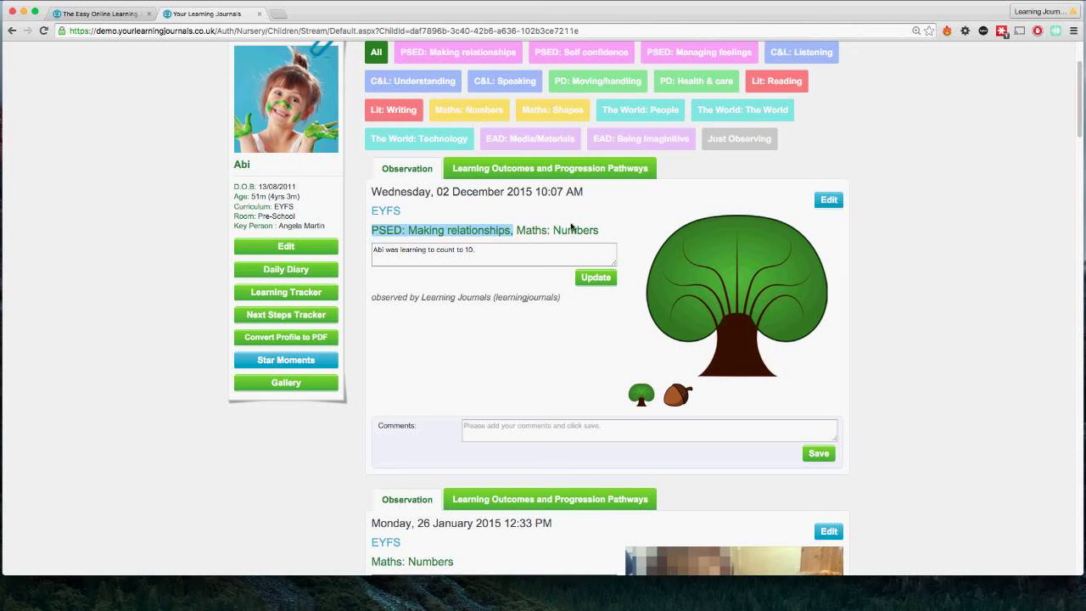
Step: Append a sentence to the published observation's text saying the child missed out the number 7, and update it
{"action": "left_click", "coordinate": [481, 258]}
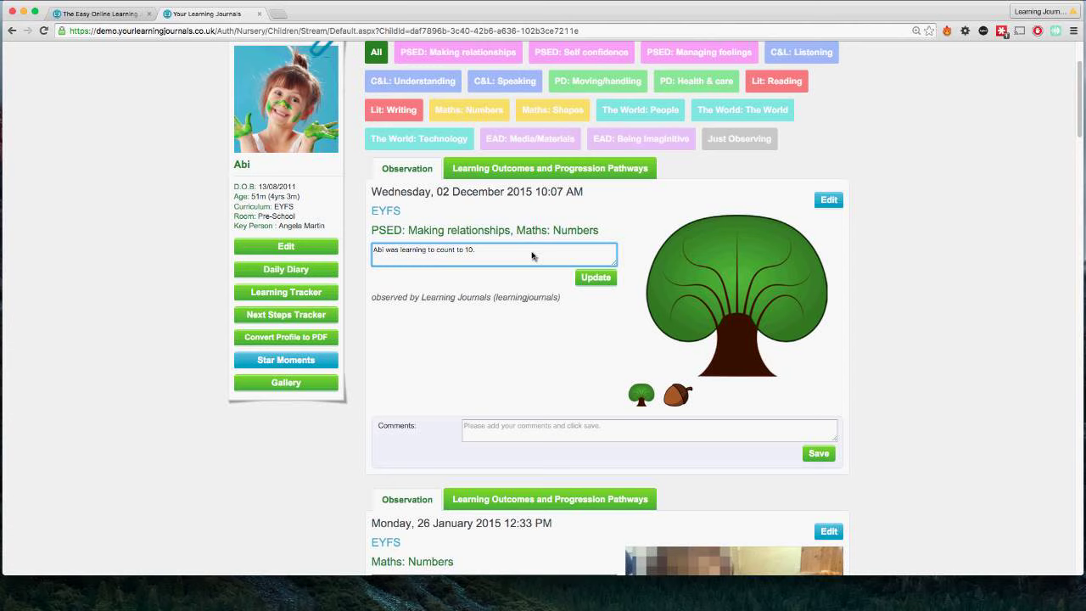
{"action": "type", "text": "But Abi missed out the number 7."}
{"action": "left_click", "coordinate": [594, 278]}
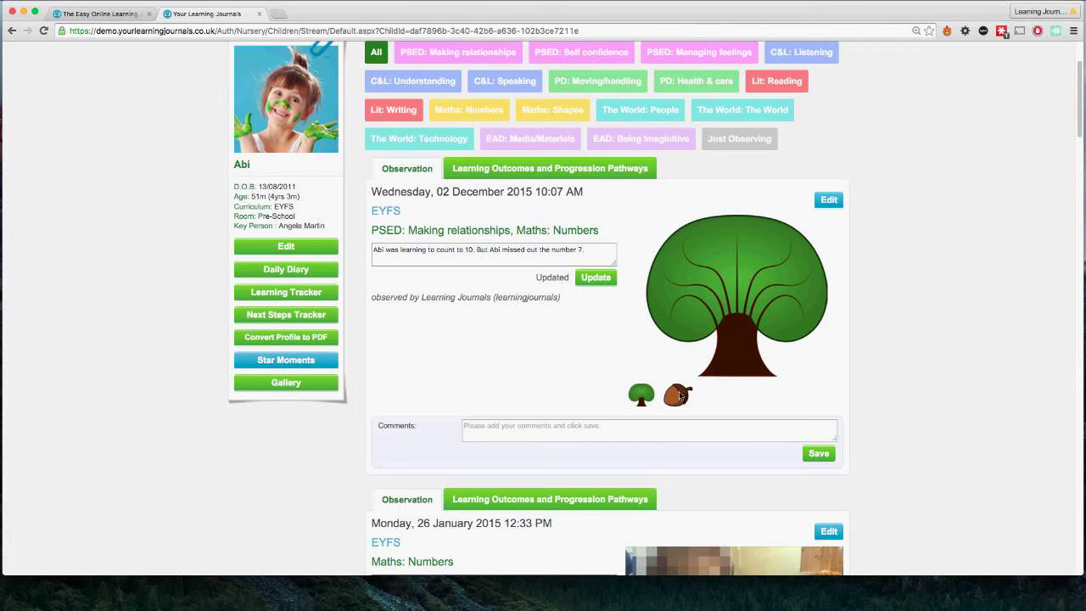
Step: View the published observation's acorn picture at full size and switch back to the tree picture
{"action": "left_click", "coordinate": [680, 392]}
{"action": "left_click", "coordinate": [646, 395]}
{"action": "left_click", "coordinate": [679, 402]}
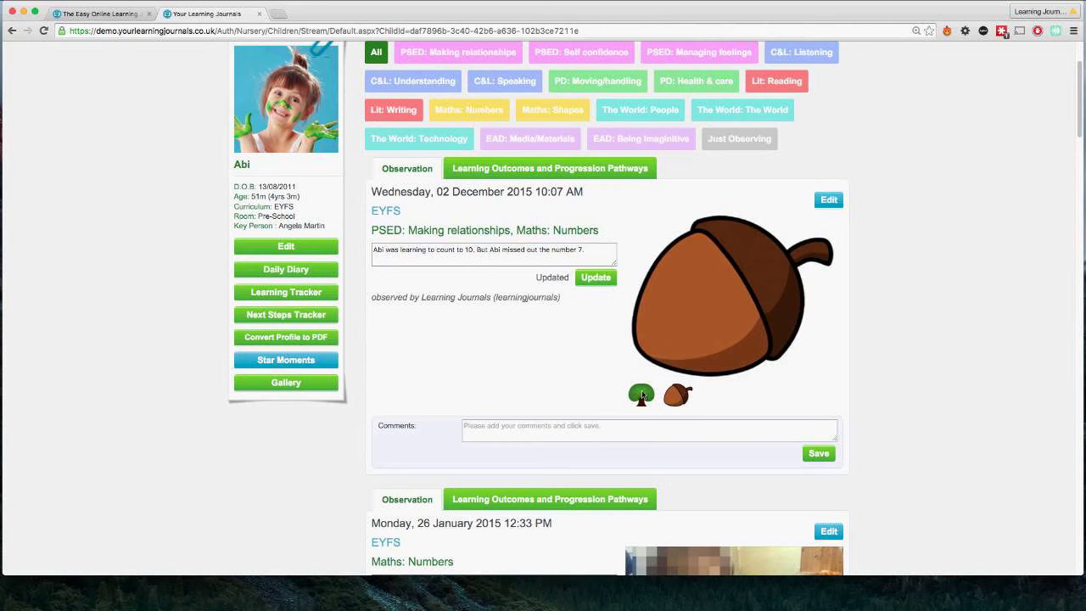
{"action": "left_click", "coordinate": [642, 395]}
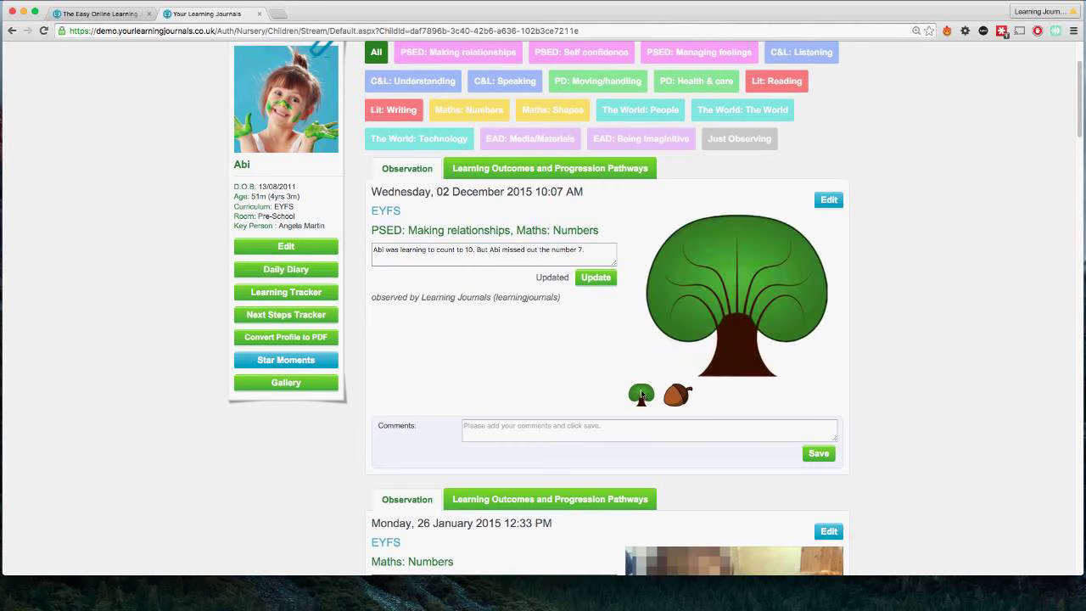
Step: Review the published observation's learning outcomes with their colour ratings and progression pathways, and return to its observation view
{"action": "left_click", "coordinate": [489, 172]}
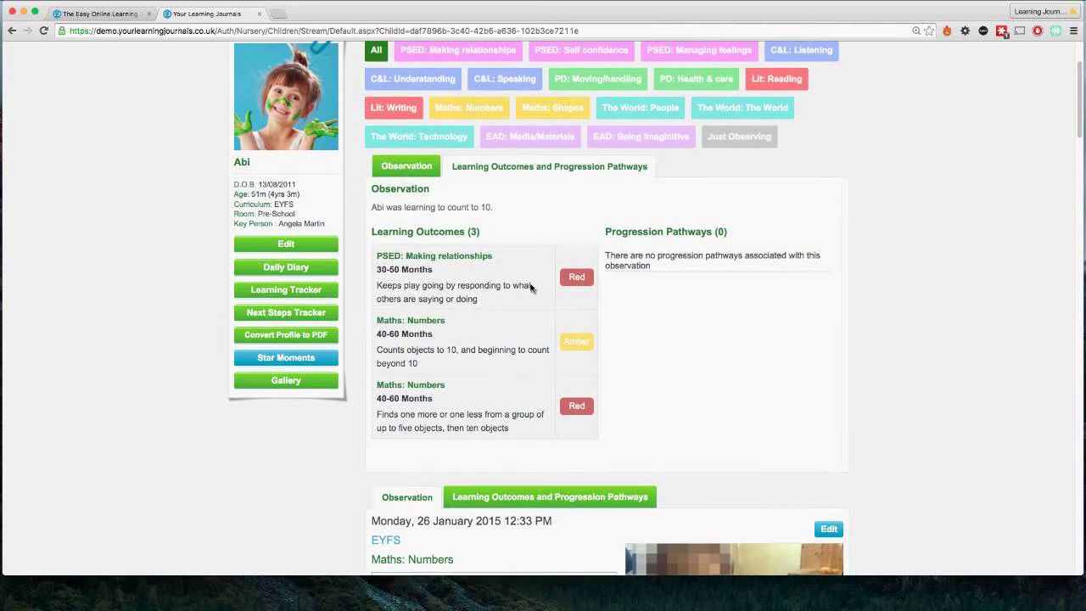
{"action": "scroll", "coordinate": [475, 254], "scroll_direction": "down", "scroll_amount": 2}
{"action": "scroll", "coordinate": [557, 210], "scroll_direction": "down", "scroll_amount": 1}
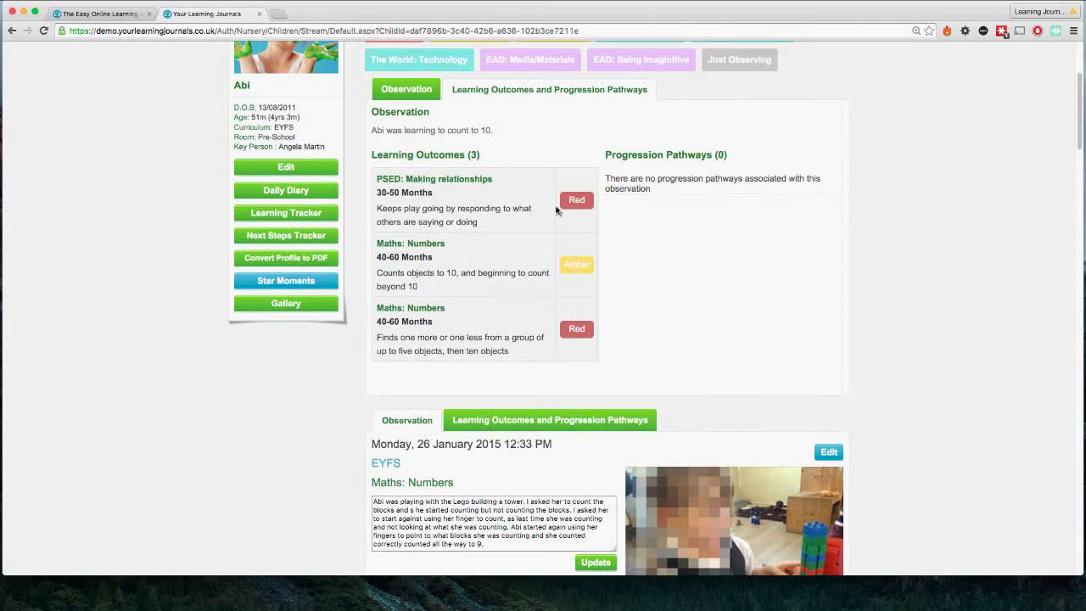
{"action": "scroll", "coordinate": [577, 205], "scroll_direction": "up", "scroll_amount": 1}
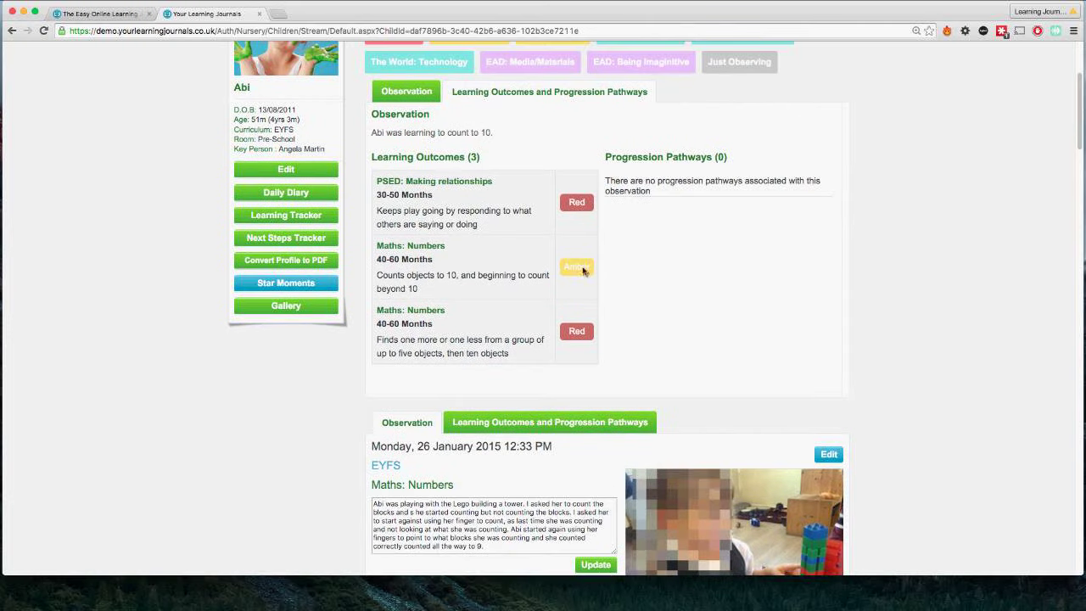
{"action": "scroll", "coordinate": [464, 208], "scroll_direction": "up", "scroll_amount": 1}
{"action": "left_click", "coordinate": [406, 125]}
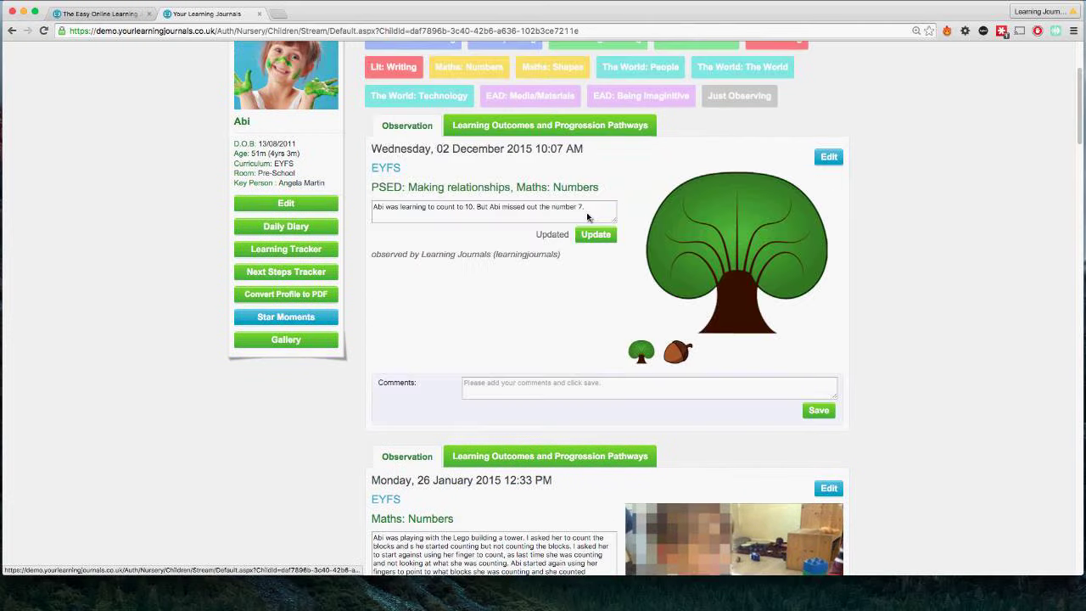
{"action": "scroll", "coordinate": [961, 312], "scroll_direction": "up", "scroll_amount": 1}
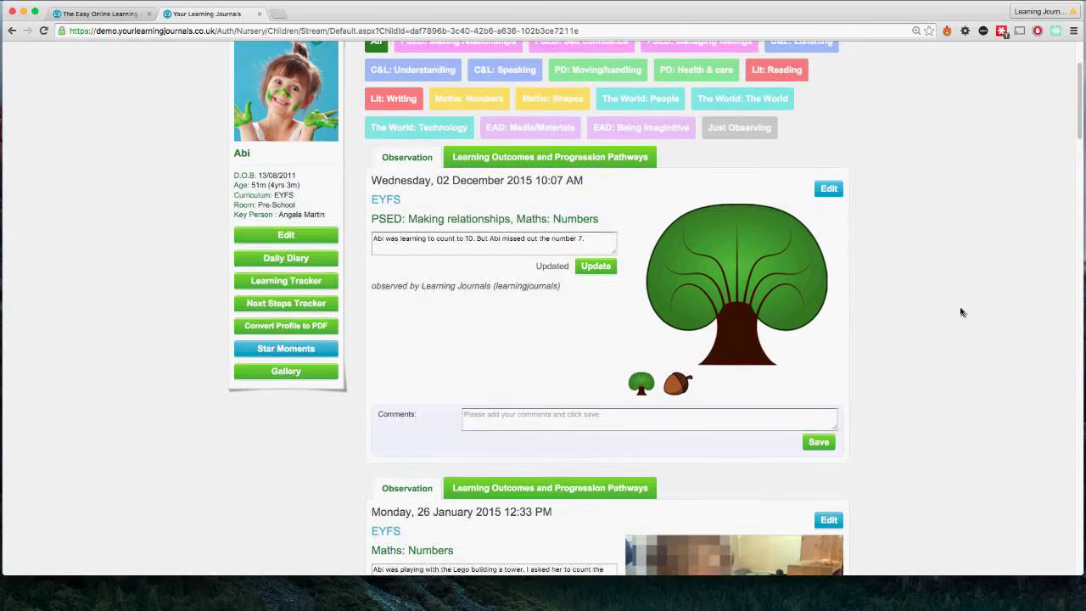
{"action": "scroll", "coordinate": [961, 312], "scroll_direction": "up", "scroll_amount": 1}
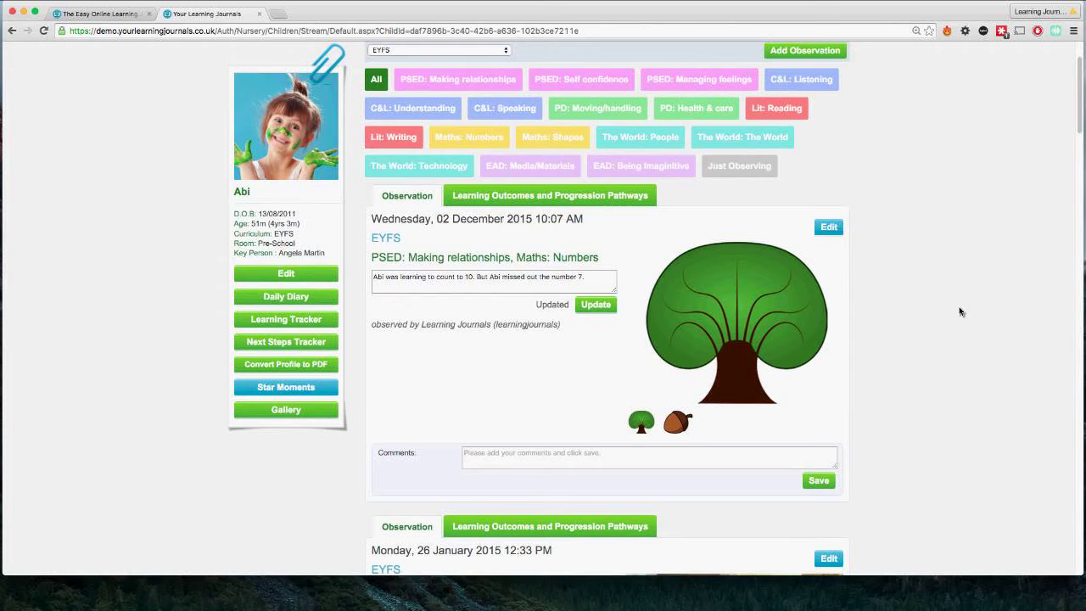
{"action": "scroll", "coordinate": [961, 312], "scroll_direction": "up", "scroll_amount": 1}
{"action": "scroll", "coordinate": [961, 312], "scroll_direction": "up", "scroll_amount": 1}
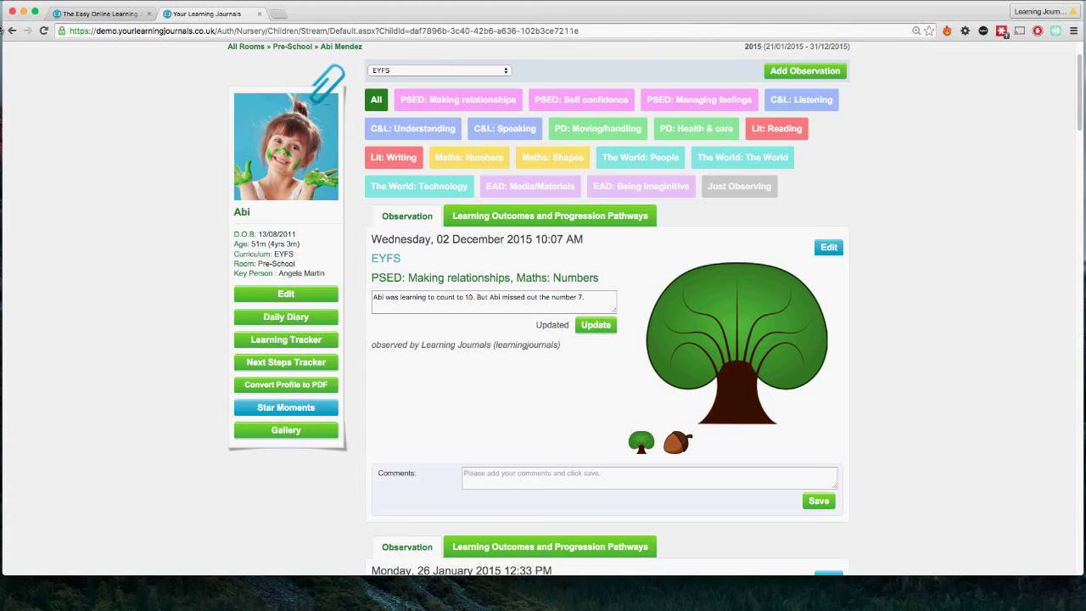
{"action": "scroll", "coordinate": [91, 45], "scroll_direction": "up", "scroll_amount": 1}
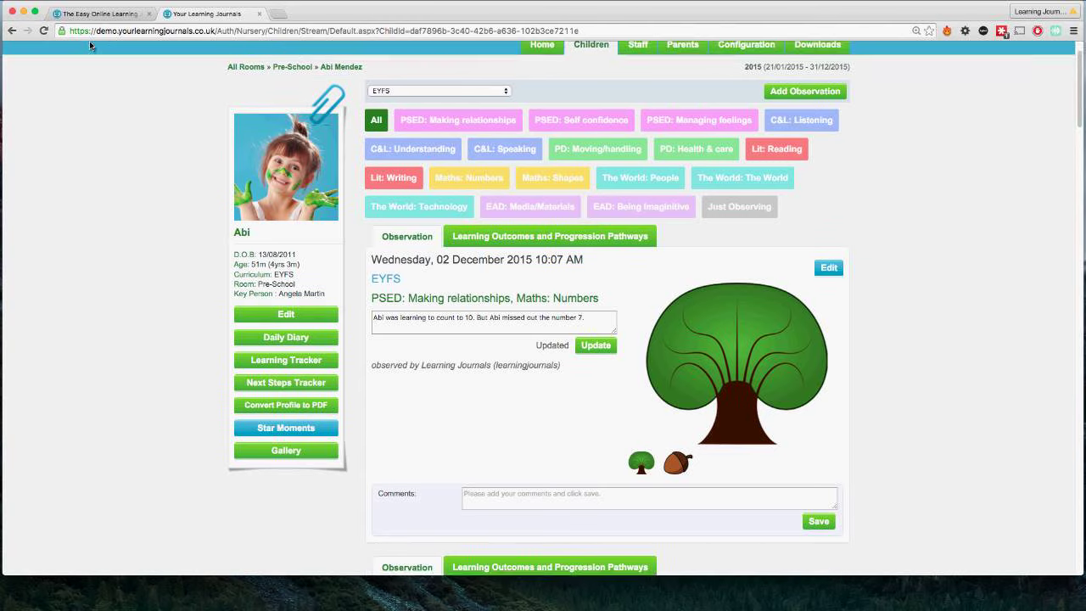
{"action": "scroll", "coordinate": [93, 46], "scroll_direction": "up", "scroll_amount": 3}
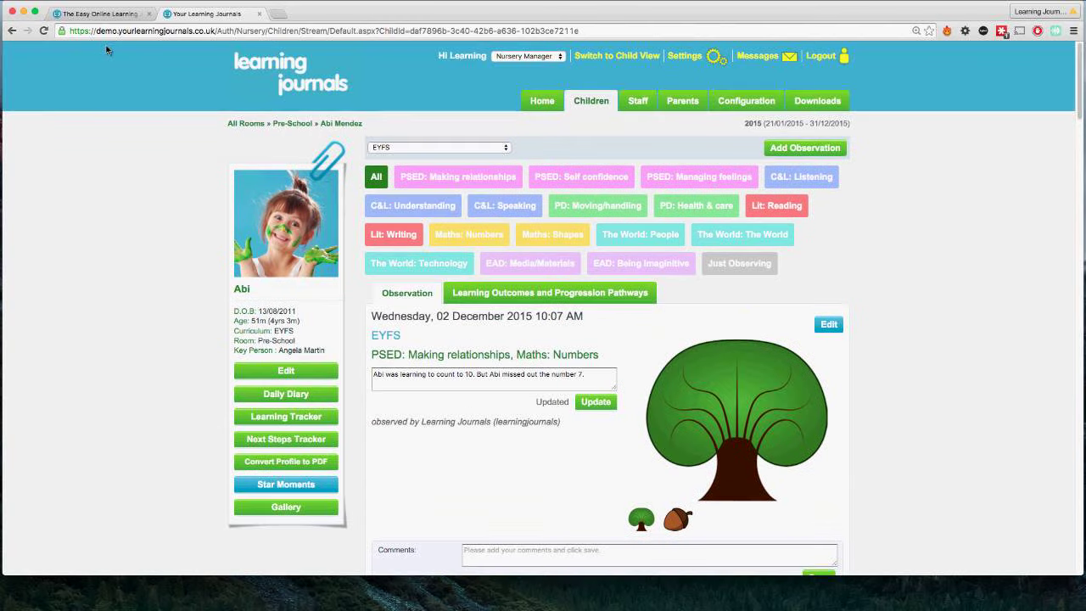
Step: On the home page, filter the observations list to a single child and restore it to all children
{"action": "left_click", "coordinate": [540, 104]}
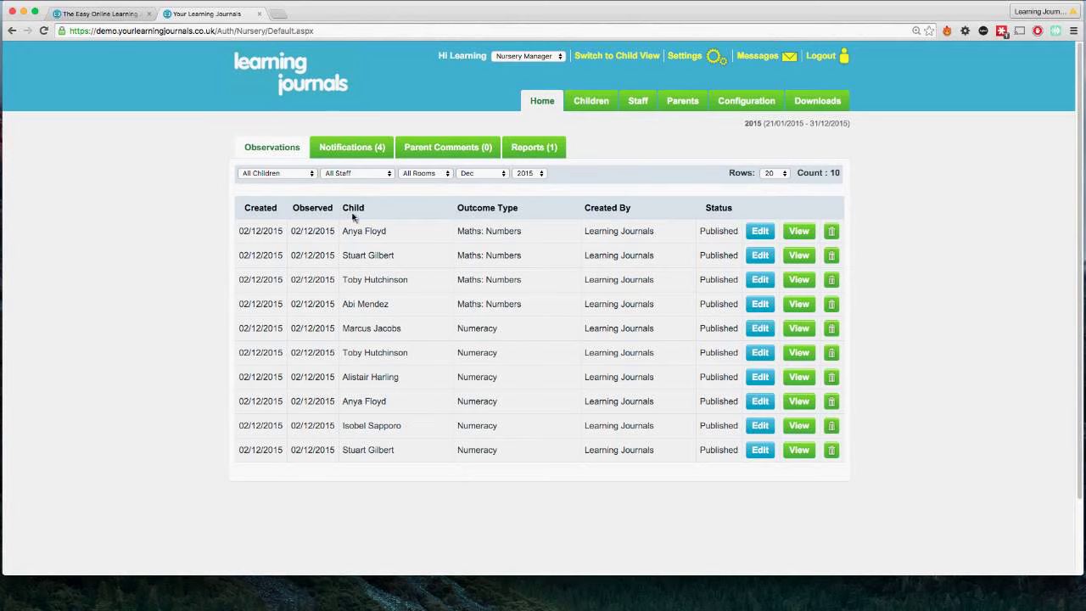
{"action": "left_click", "coordinate": [290, 175]}
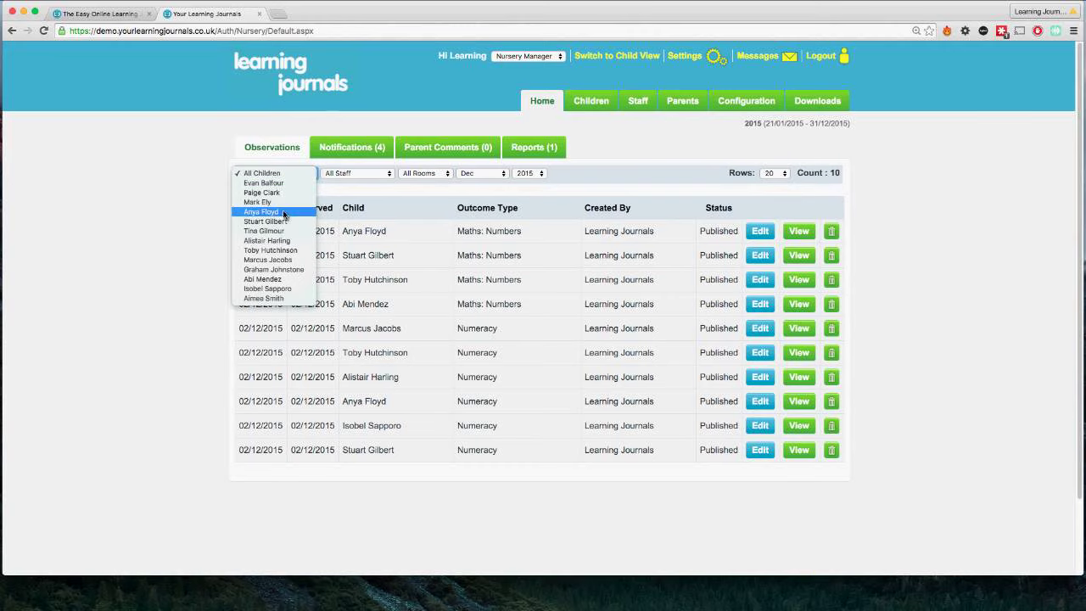
{"action": "left_click", "coordinate": [279, 212]}
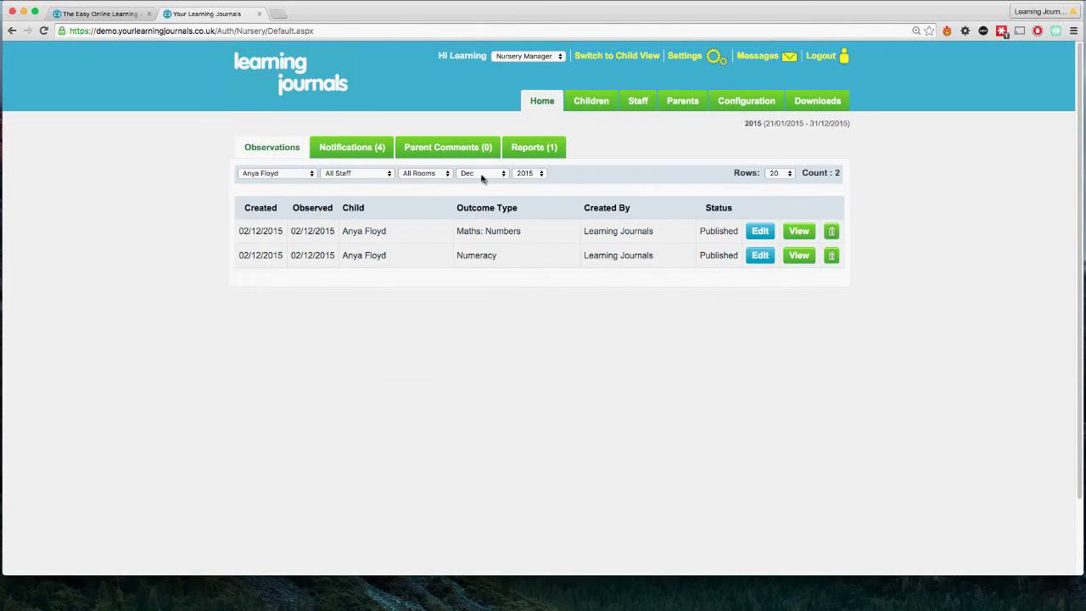
{"action": "left_click", "coordinate": [310, 174]}
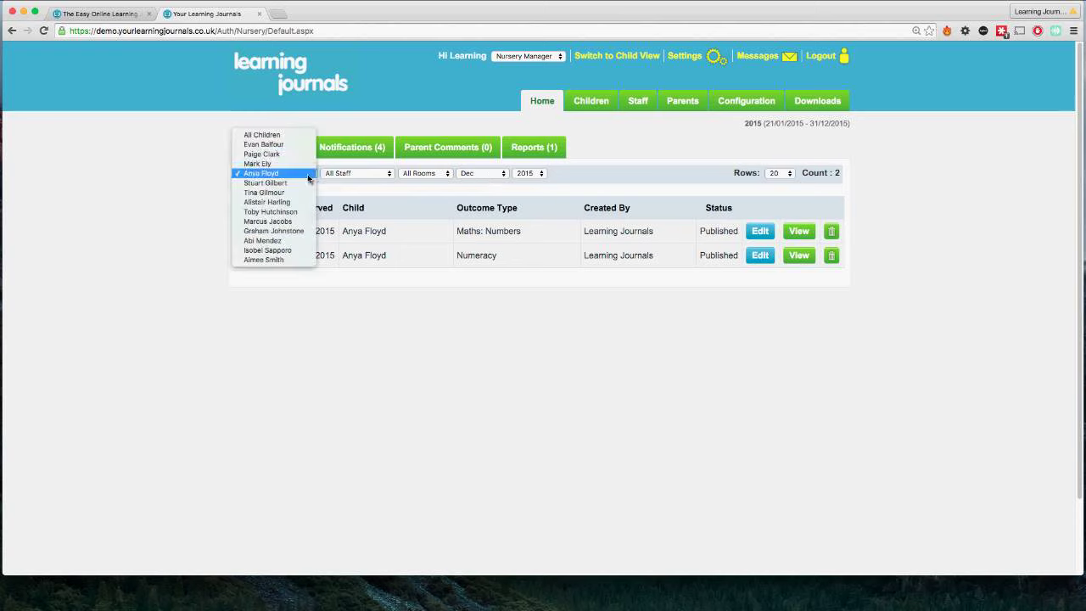
{"action": "left_click", "coordinate": [263, 134]}
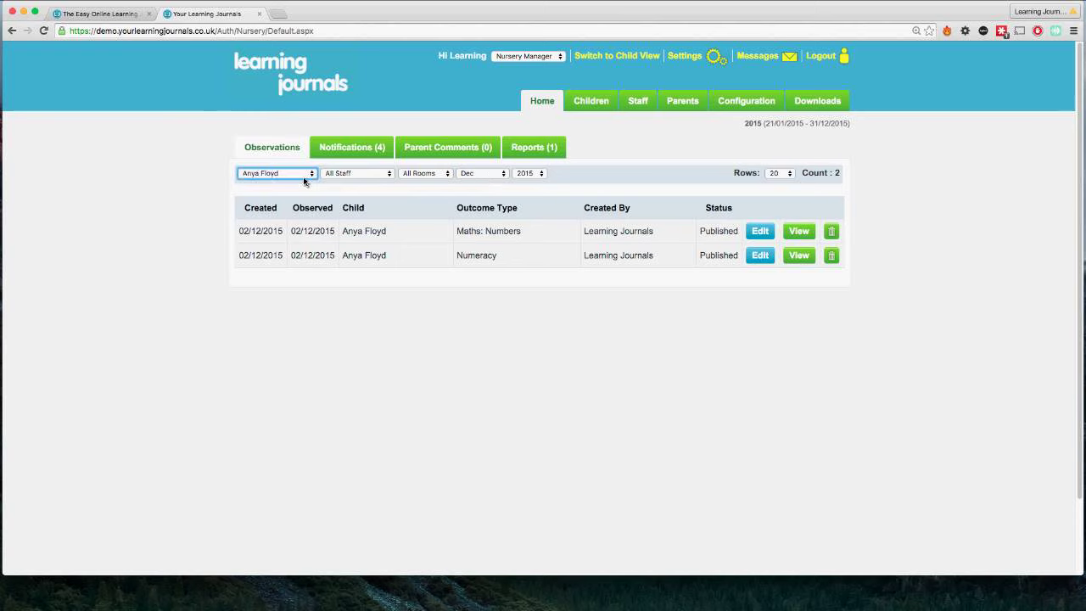
Step: Check the staff and room filter options of the observations list, leaving both set to all
{"action": "left_click", "coordinate": [347, 174]}
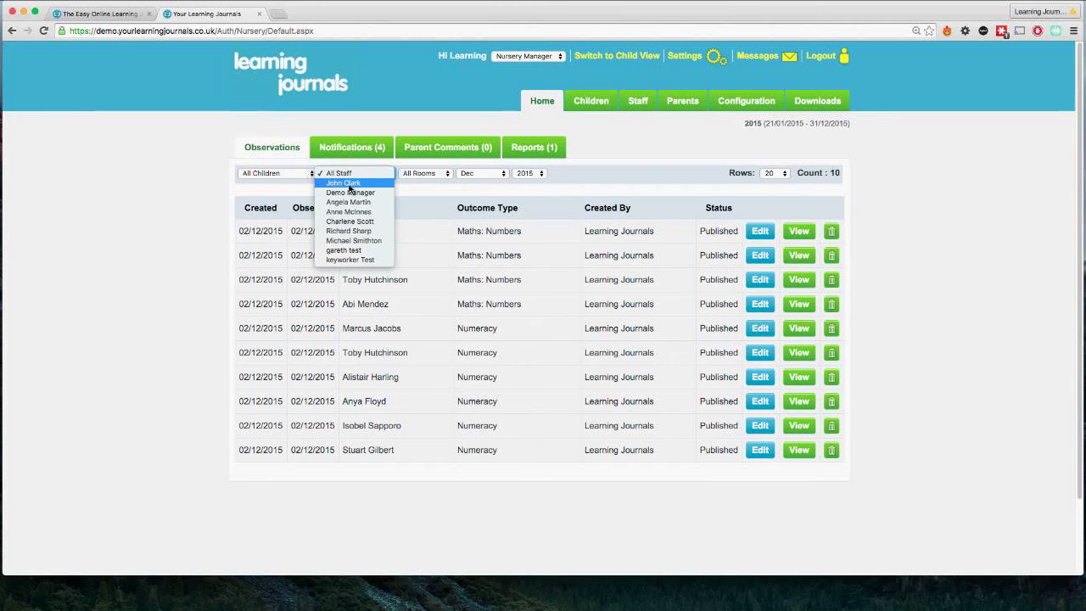
{"action": "left_click", "coordinate": [433, 193]}
{"action": "left_click", "coordinate": [426, 173]}
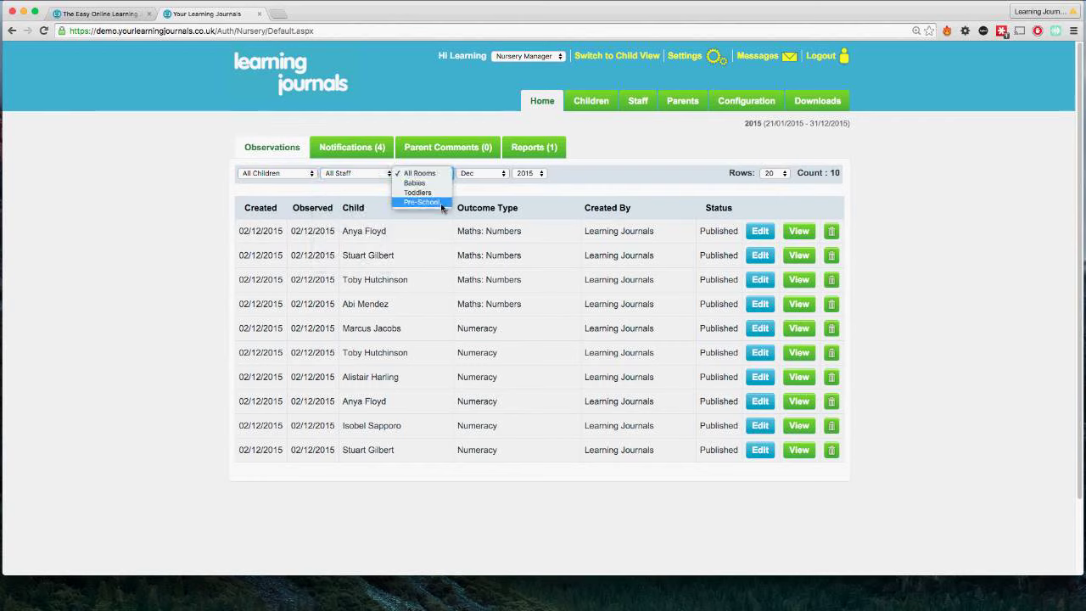
{"action": "left_click", "coordinate": [478, 190]}
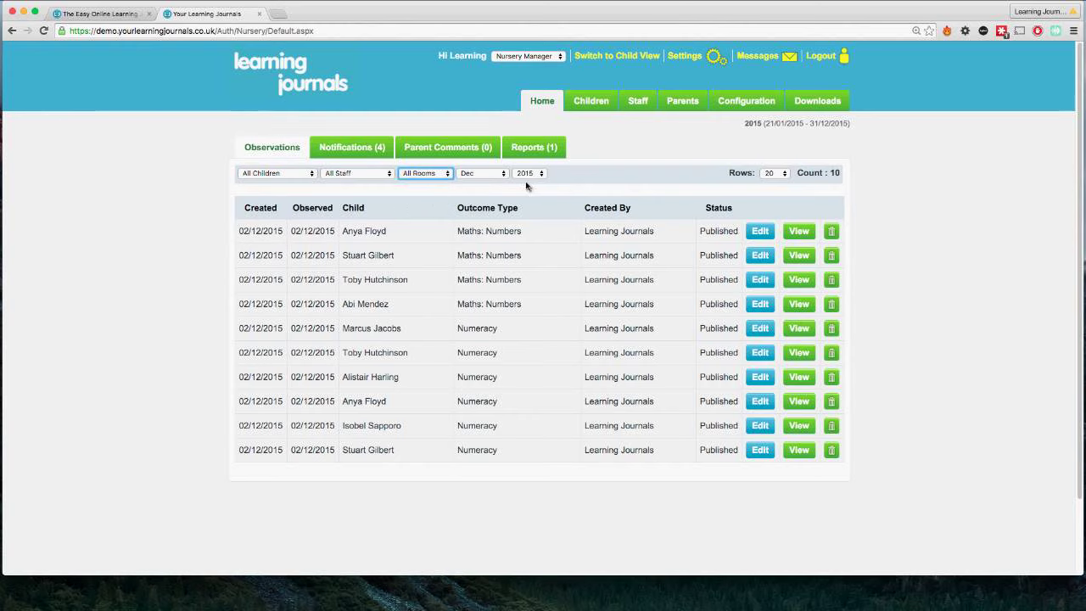
Step: Review the notifications of children without recent observations, including their descriptions and the key worker of the child on holiday
{"action": "left_click", "coordinate": [337, 149]}
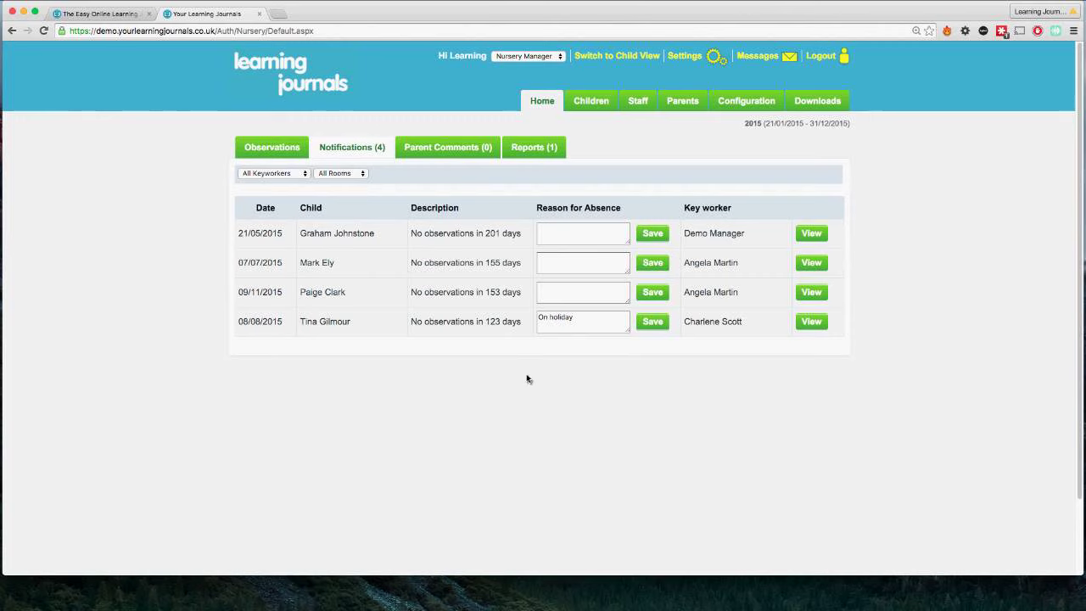
{"action": "left_click_drag", "start_coordinate": [519, 321], "coordinate": [485, 263]}
{"action": "left_click_drag", "start_coordinate": [746, 327], "coordinate": [687, 330]}
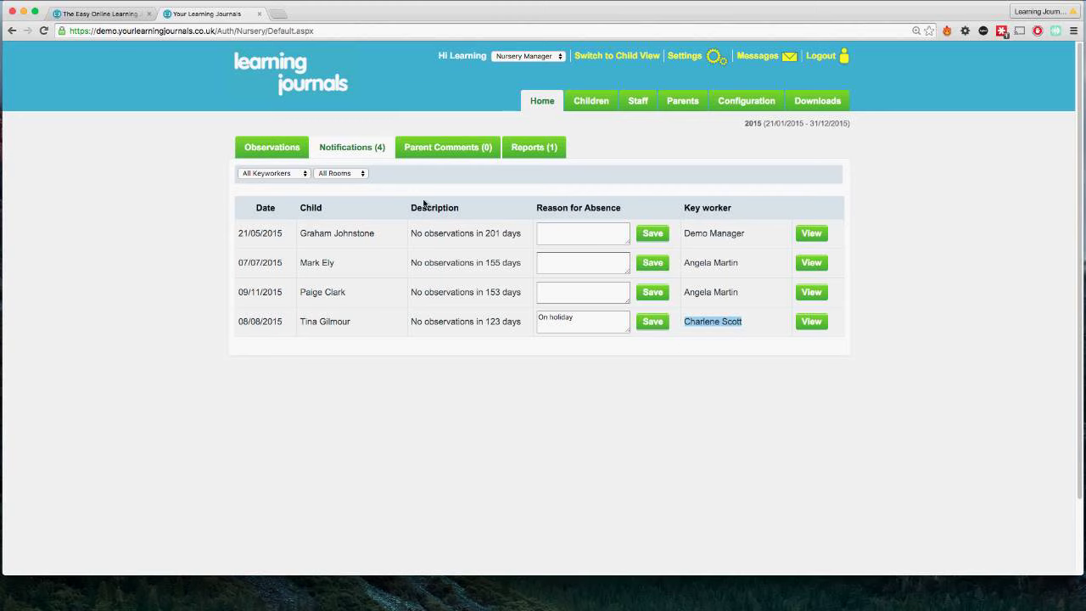
Step: View the parent comments on the home page and extend their timeframe to the last 2 years
{"action": "left_click", "coordinate": [472, 155]}
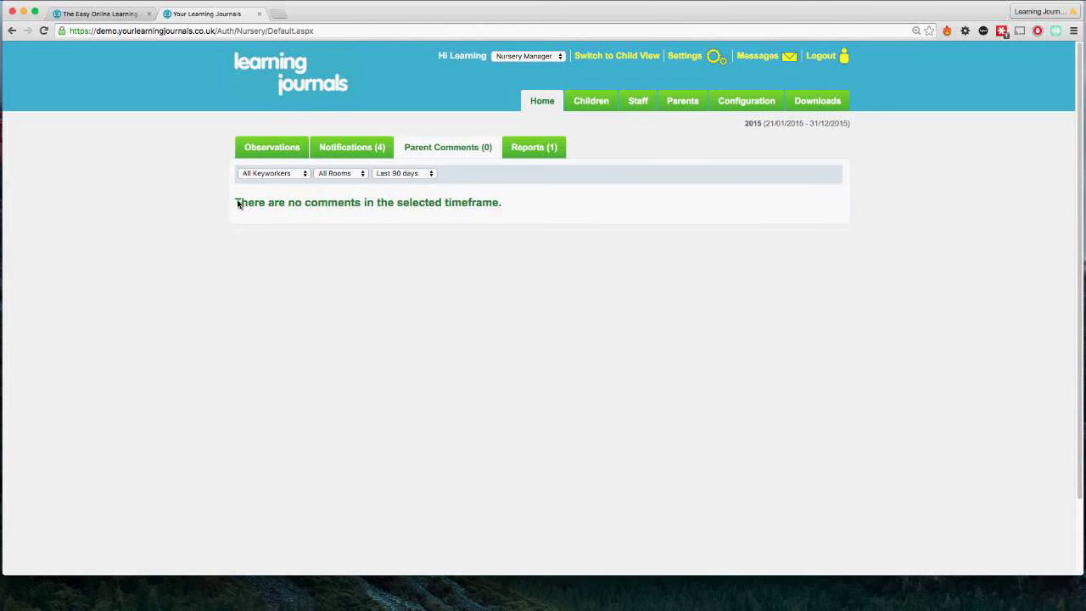
{"action": "left_click_drag", "start_coordinate": [237, 203], "coordinate": [513, 210]}
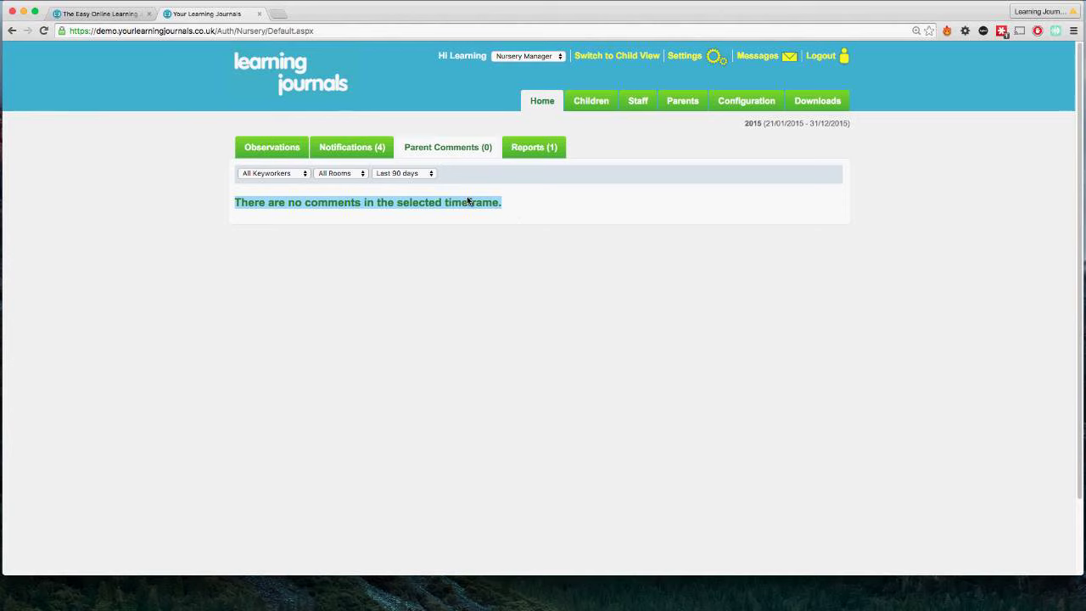
{"action": "left_click", "coordinate": [414, 175]}
{"action": "left_click", "coordinate": [408, 204]}
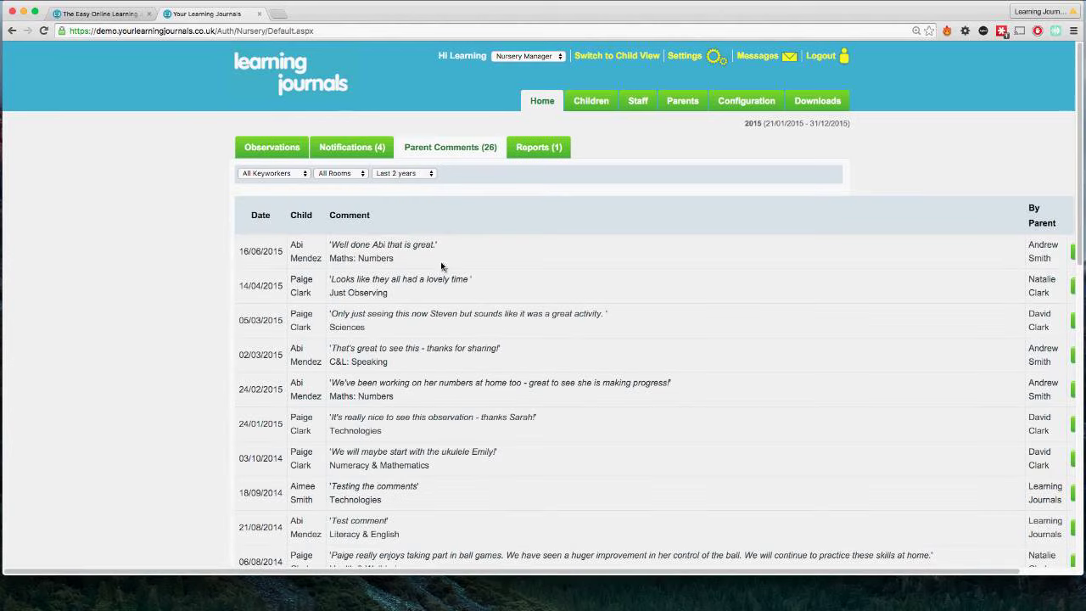
Step: Read through the listed parent comments, with their dates, children, learning areas and parents, and return to the start of the list
{"action": "scroll", "coordinate": [407, 245], "scroll_direction": "down", "scroll_amount": 1}
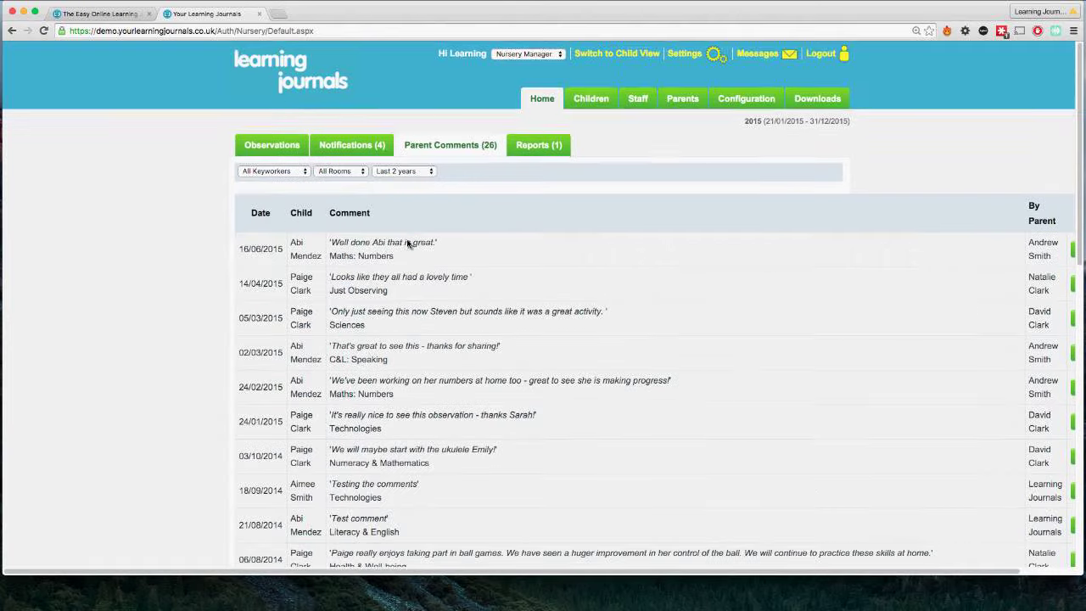
{"action": "scroll", "coordinate": [407, 244], "scroll_direction": "down", "scroll_amount": 2}
{"action": "scroll", "coordinate": [408, 244], "scroll_direction": "down", "scroll_amount": 1}
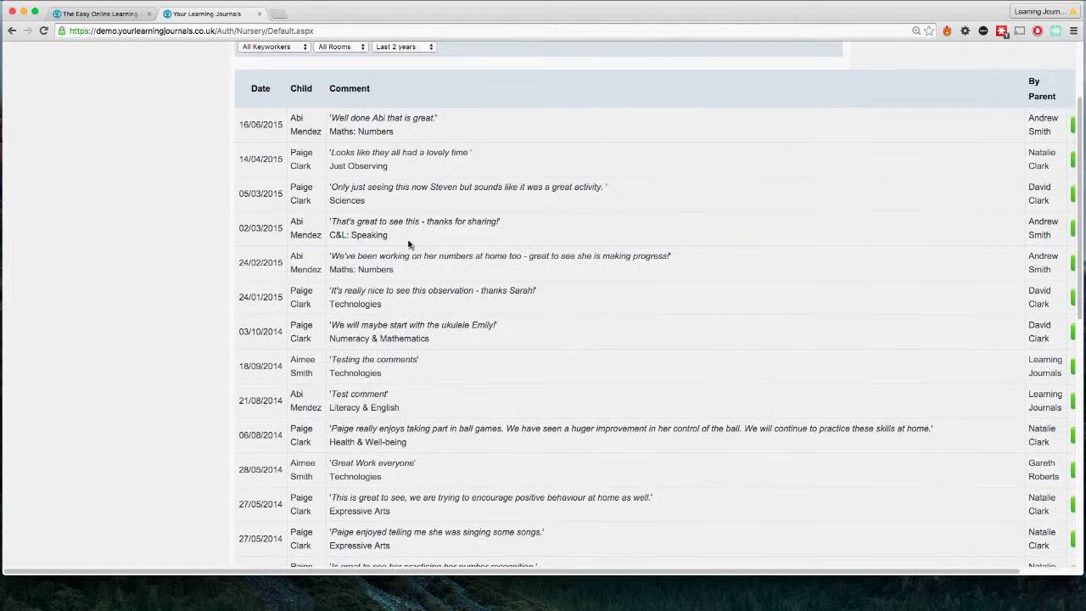
{"action": "scroll", "coordinate": [408, 245], "scroll_direction": "down", "scroll_amount": 5}
{"action": "scroll", "coordinate": [408, 244], "scroll_direction": "down", "scroll_amount": 3}
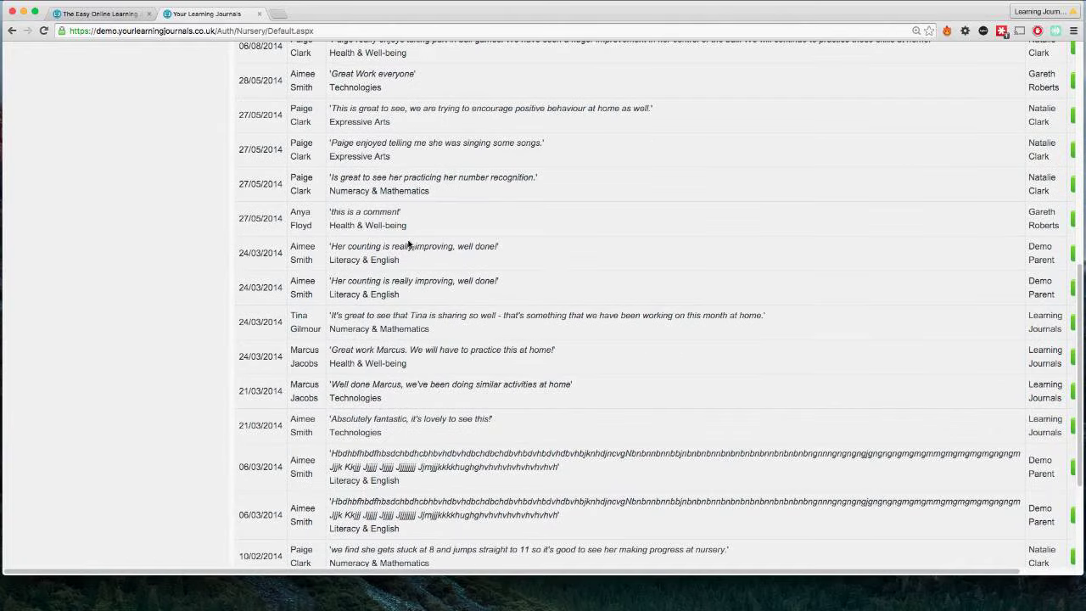
{"action": "scroll", "coordinate": [408, 244], "scroll_direction": "down", "scroll_amount": 2}
{"action": "scroll", "coordinate": [408, 244], "scroll_direction": "up", "scroll_amount": 4}
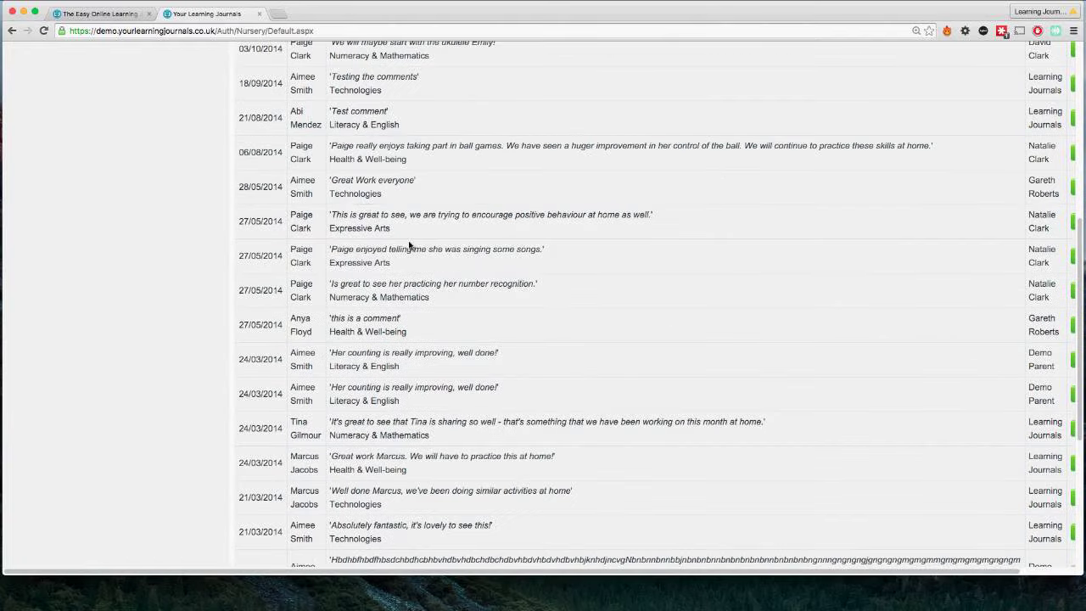
{"action": "scroll", "coordinate": [408, 244], "scroll_direction": "up", "scroll_amount": 8}
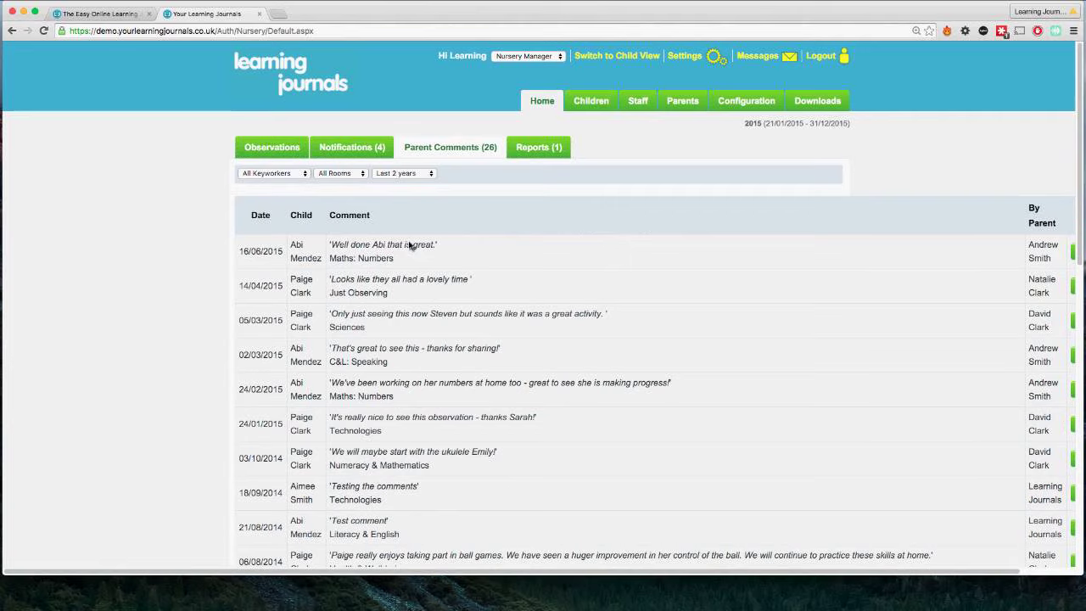
{"action": "scroll", "coordinate": [407, 242], "scroll_direction": "down", "scroll_amount": 1}
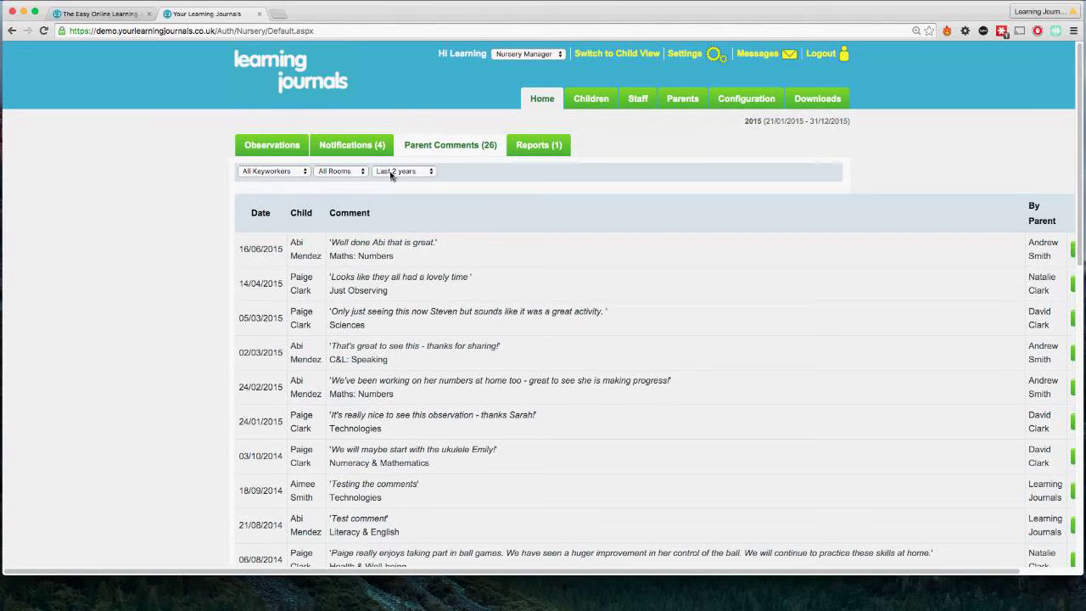
Step: View the reports list and examine its End of Term report entry
{"action": "left_click", "coordinate": [542, 151]}
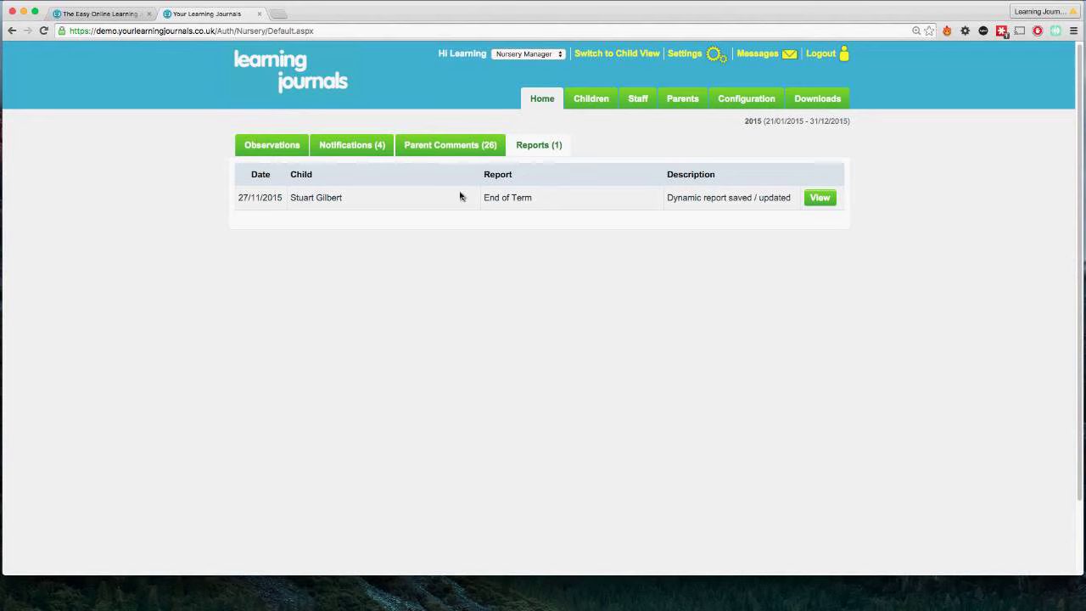
{"action": "left_click_drag", "start_coordinate": [533, 198], "coordinate": [479, 199]}
Step: Open the journal of the second child in the Pre-School room and go to that child's learning tracker
{"action": "left_click", "coordinate": [578, 104]}
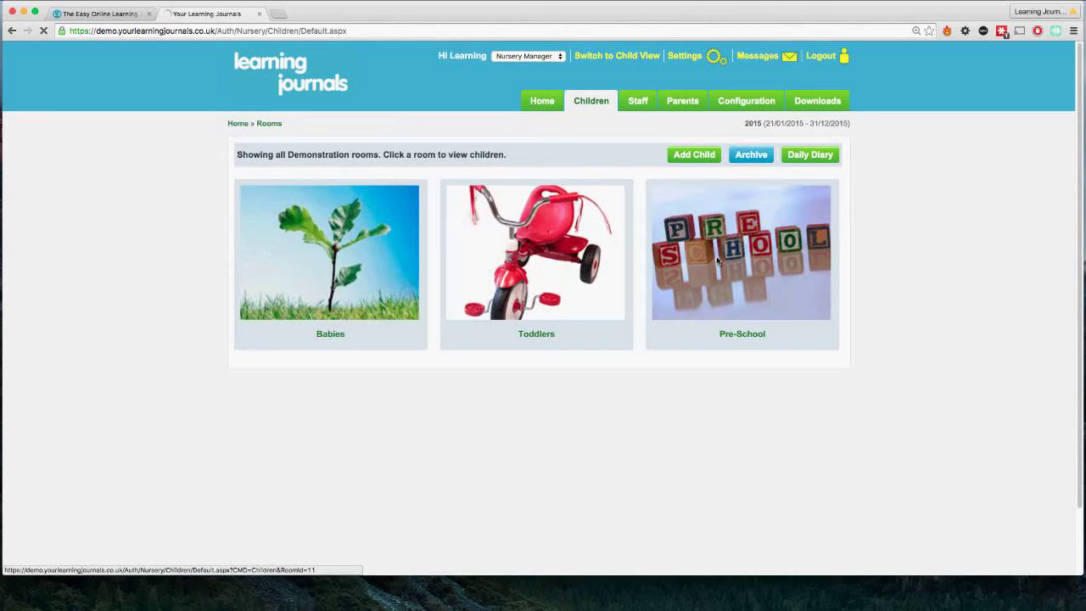
{"action": "left_click", "coordinate": [717, 260]}
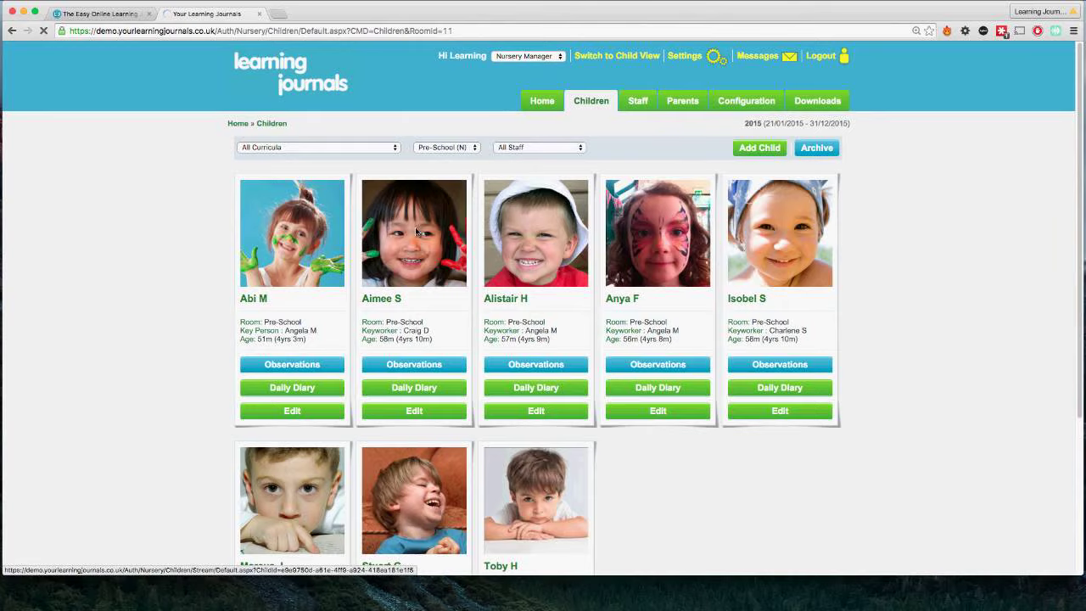
{"action": "left_click", "coordinate": [416, 231]}
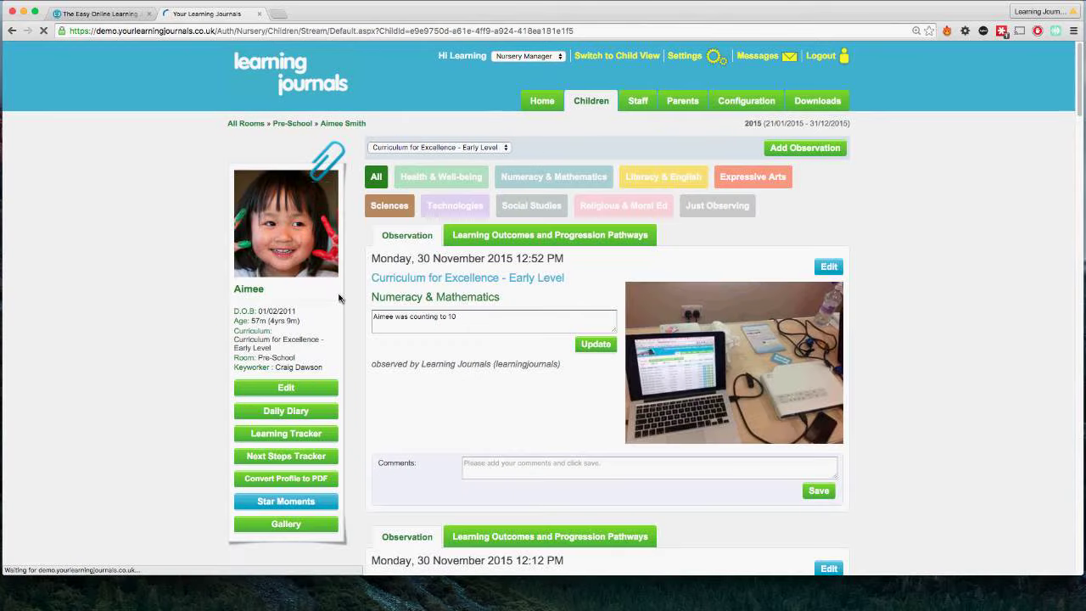
{"action": "scroll", "coordinate": [339, 297], "scroll_direction": "down", "scroll_amount": 2}
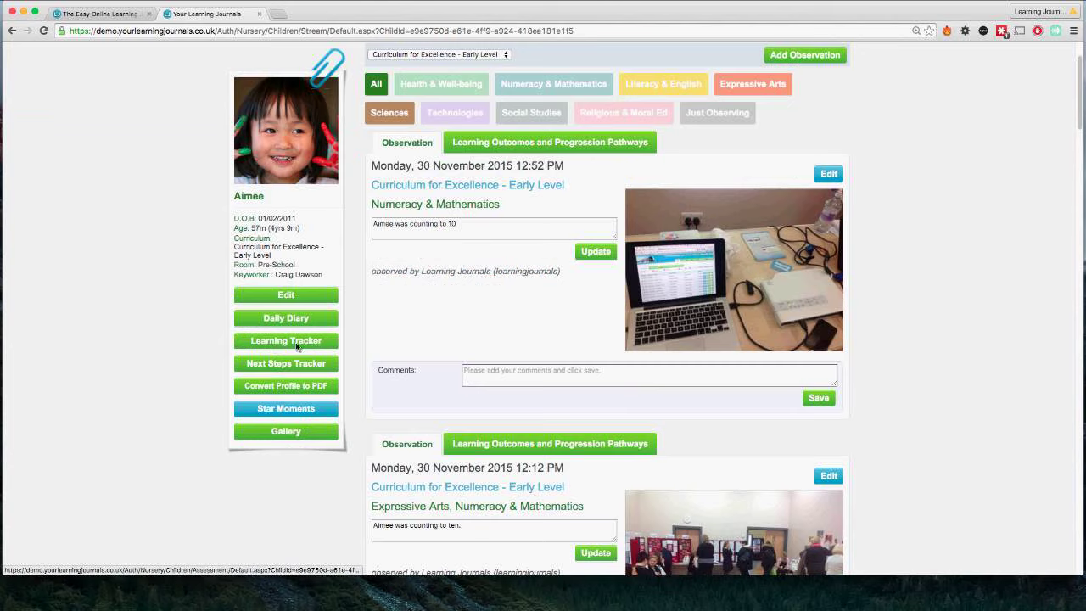
{"action": "left_click", "coordinate": [263, 344]}
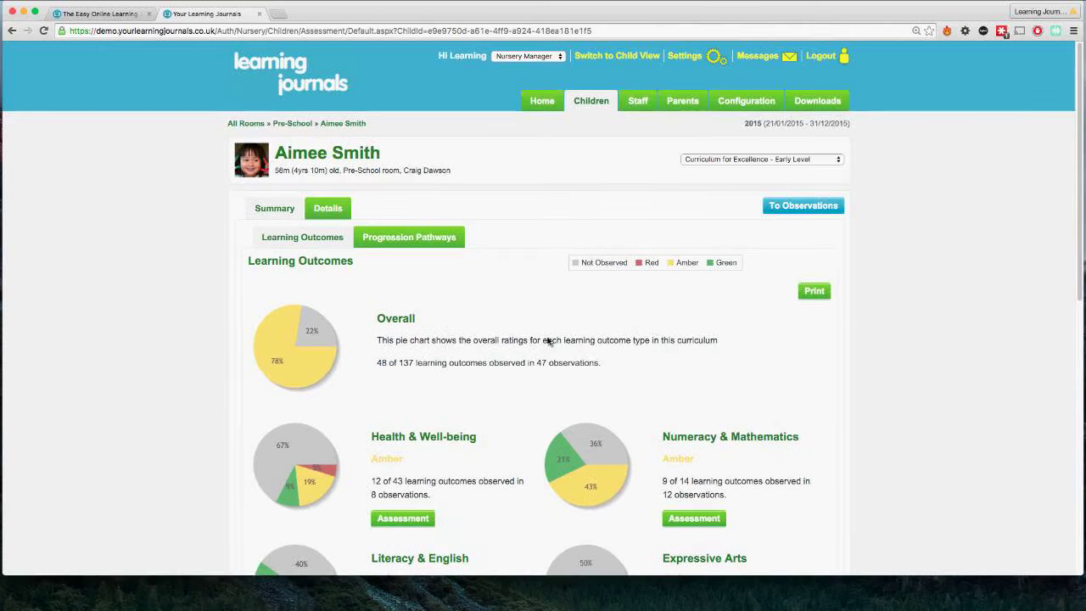
Step: Examine the learning outcome pie charts in the tracker summary, focusing on Health & Well-being
{"action": "scroll", "coordinate": [549, 341], "scroll_direction": "down", "scroll_amount": 2}
{"action": "scroll", "coordinate": [552, 341], "scroll_direction": "down", "scroll_amount": 1}
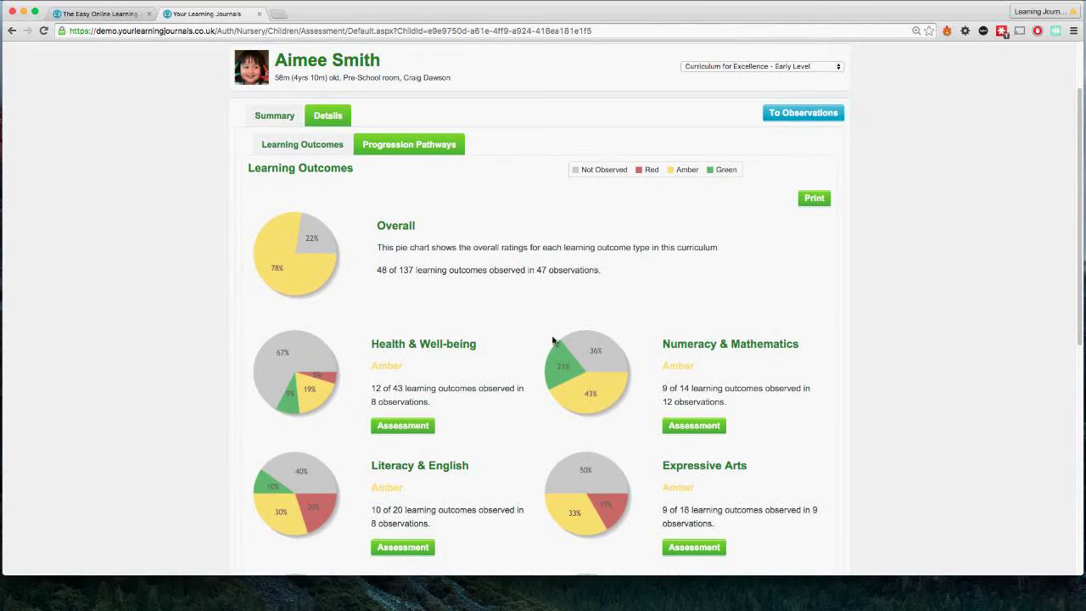
{"action": "scroll", "coordinate": [552, 341], "scroll_direction": "down", "scroll_amount": 1}
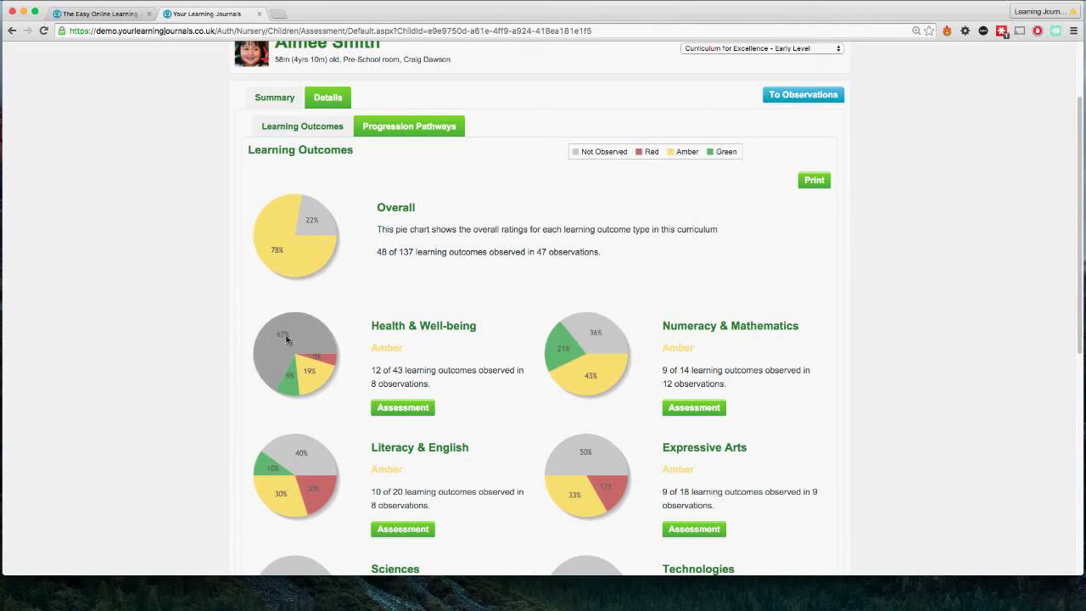
{"action": "left_click_drag", "start_coordinate": [374, 326], "coordinate": [478, 325]}
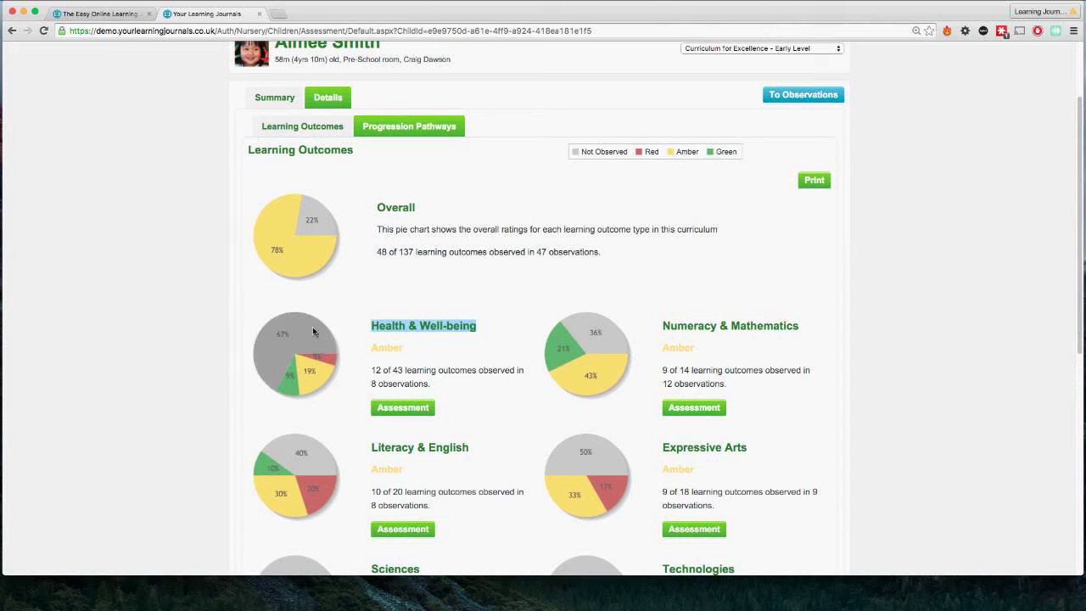
Step: Open the Health & Well-being assessment and find its Mental and emotional outcomes
{"action": "left_click", "coordinate": [403, 408]}
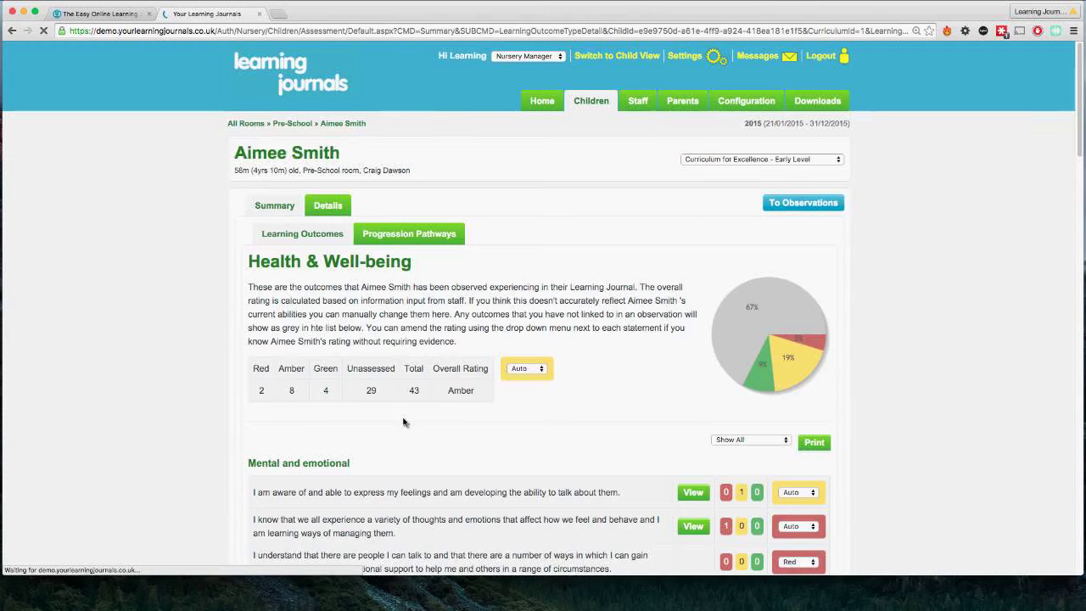
{"action": "scroll", "coordinate": [526, 402], "scroll_direction": "down", "scroll_amount": 5}
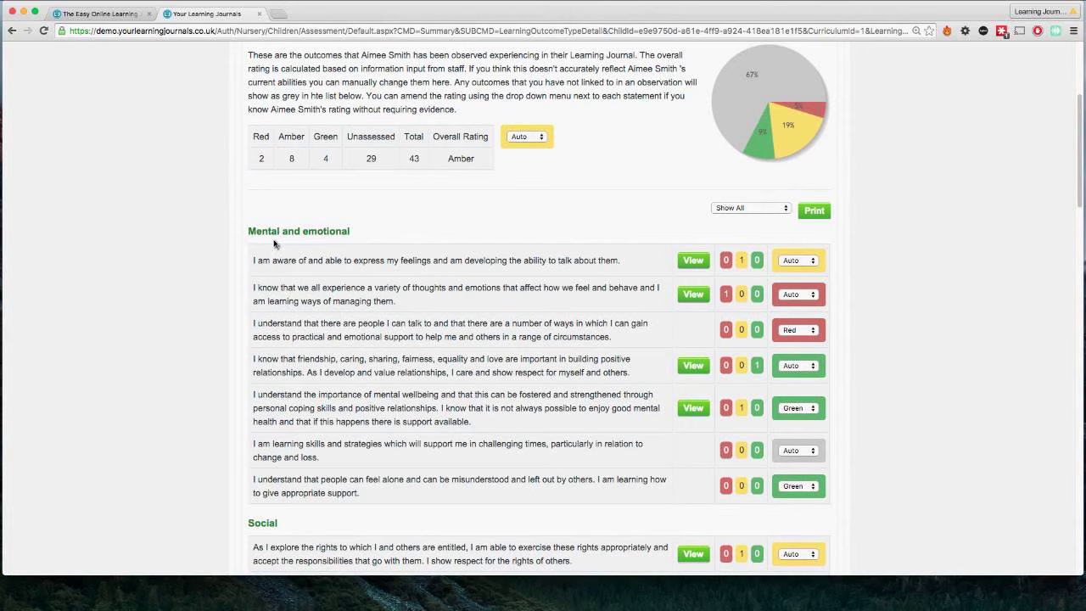
{"action": "left_click_drag", "start_coordinate": [349, 236], "coordinate": [248, 236]}
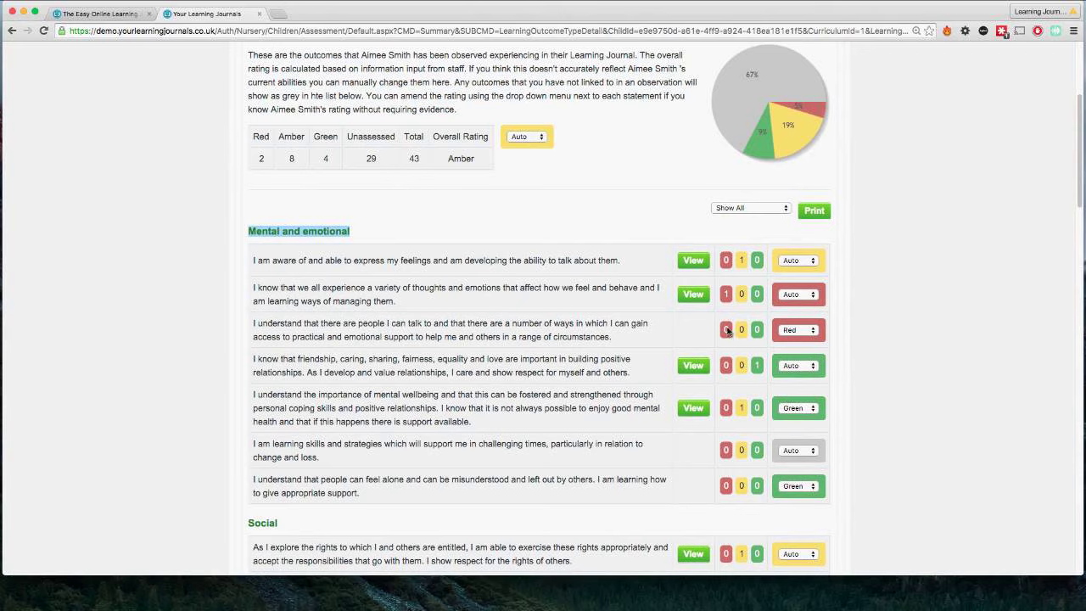
Step: Set the rating of the Mental and emotional outcome "I understand that there are people I can talk to" to Green
{"action": "left_click_drag", "start_coordinate": [256, 328], "coordinate": [649, 340]}
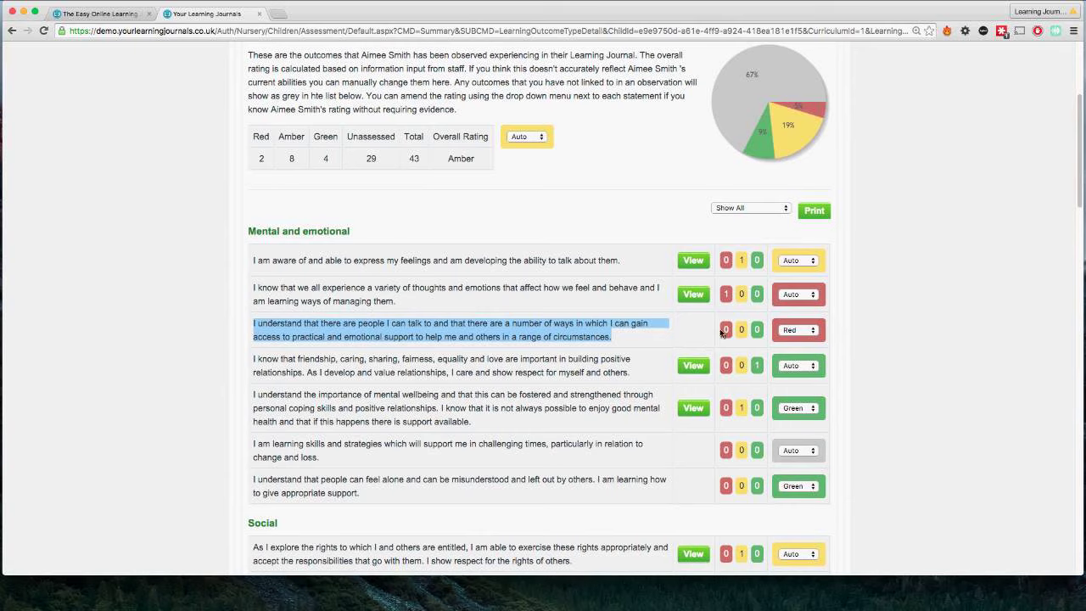
{"action": "left_click", "coordinate": [799, 333]}
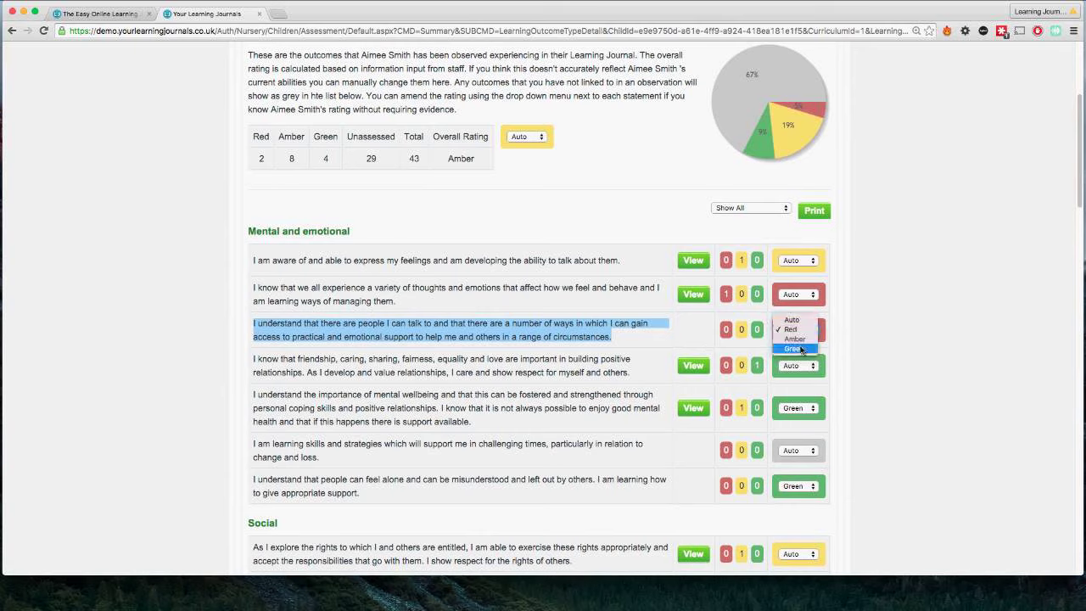
{"action": "left_click", "coordinate": [800, 348]}
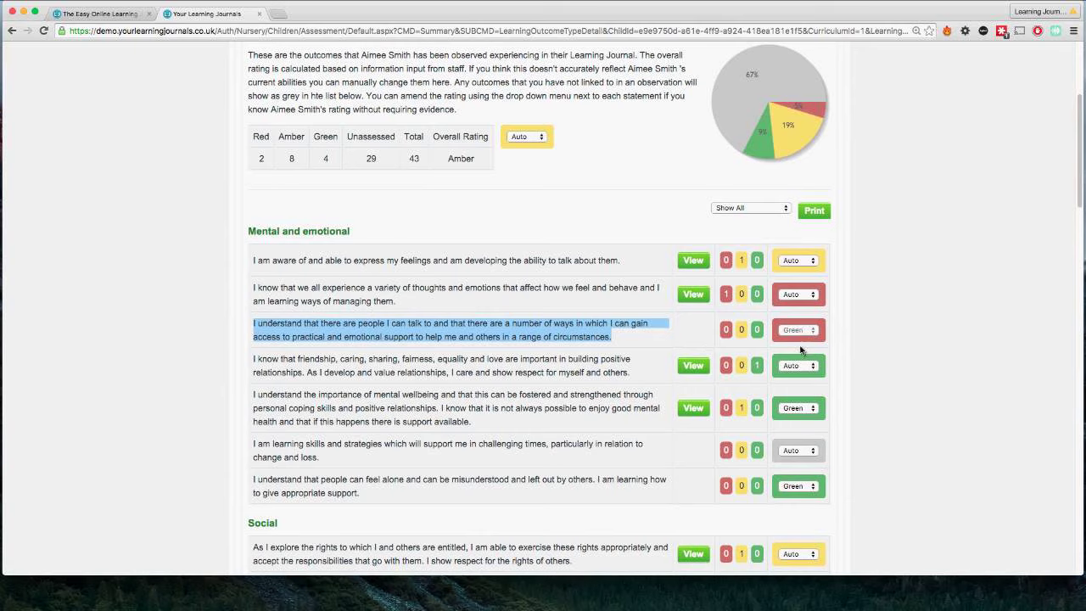
{"action": "left_click", "coordinate": [696, 333]}
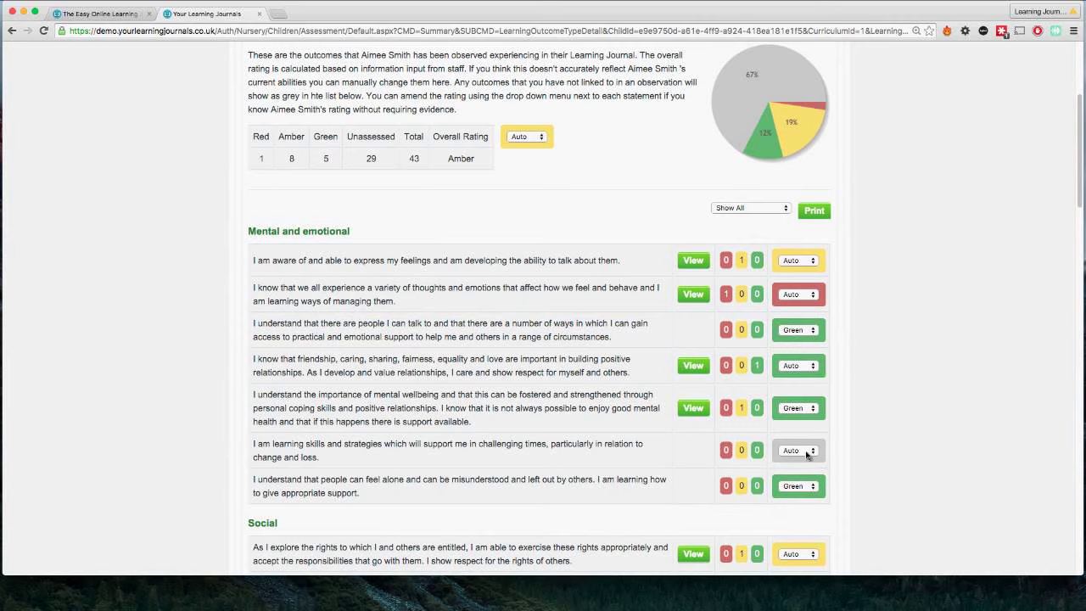
Step: Reset the Mental and emotional outcomes about people feeling alone and the importance of mental wellbeing to the Auto rating
{"action": "left_click", "coordinate": [802, 488]}
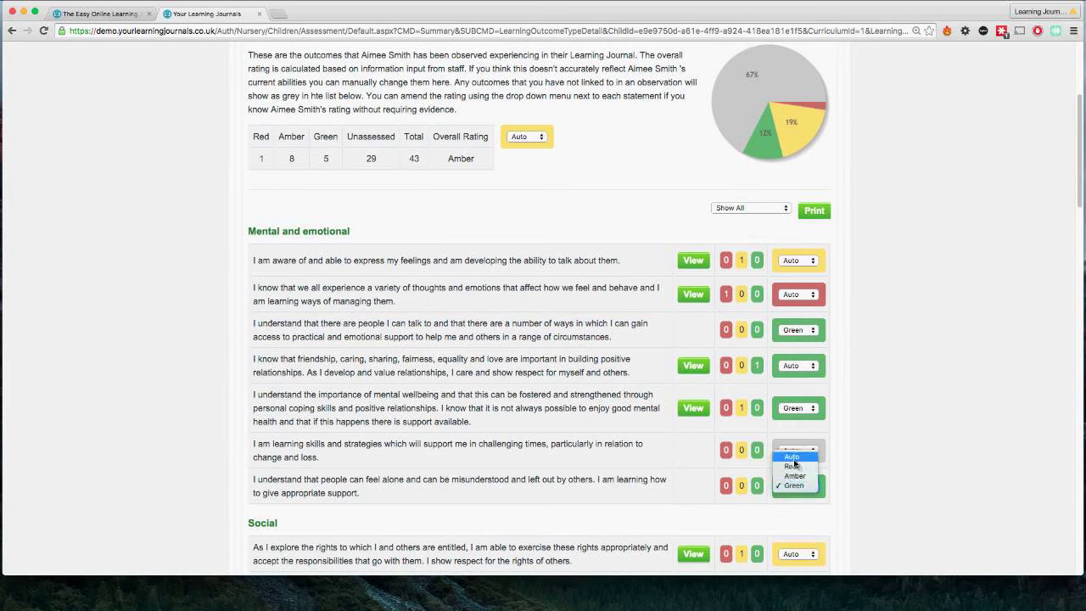
{"action": "left_click", "coordinate": [793, 458]}
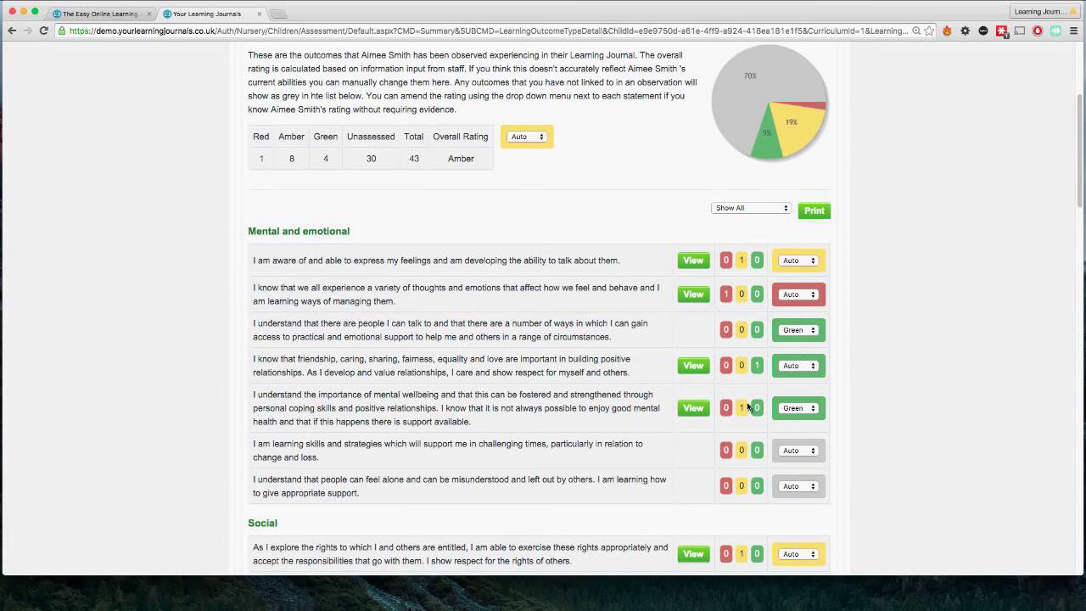
{"action": "left_click", "coordinate": [797, 408]}
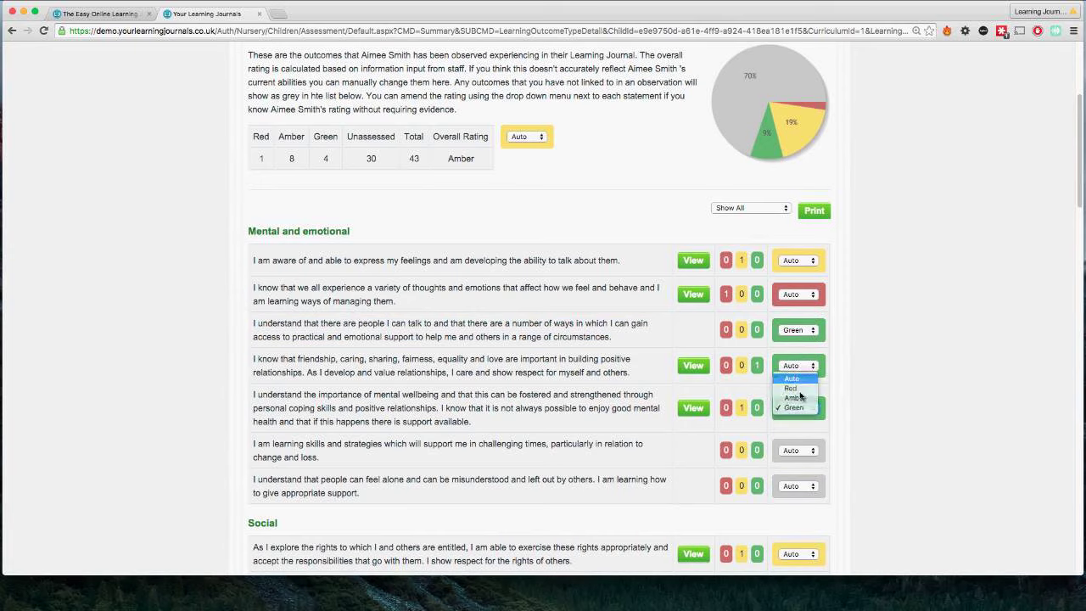
{"action": "left_click", "coordinate": [792, 378]}
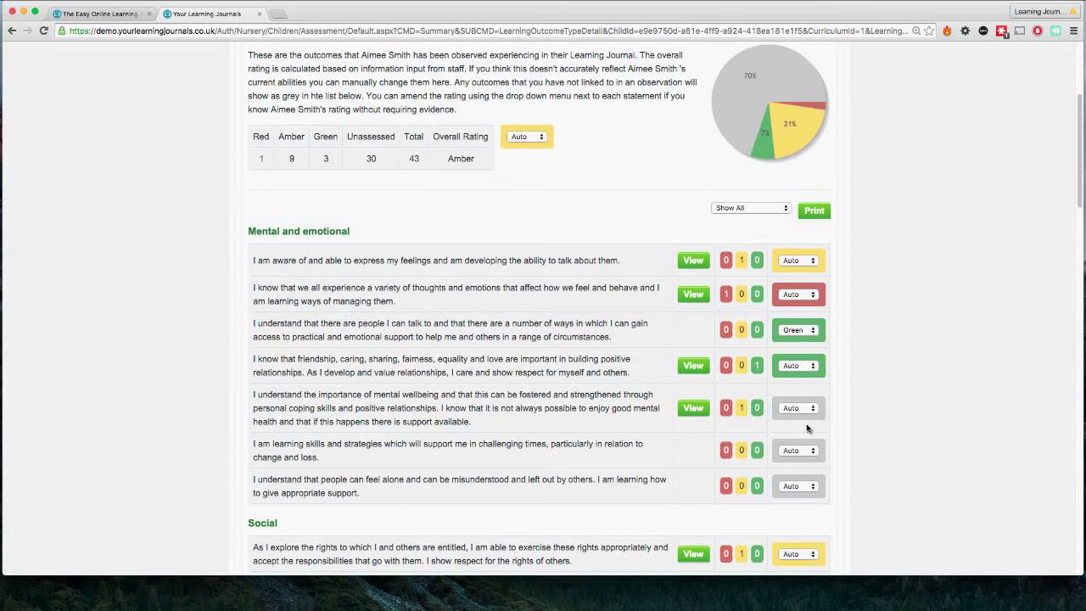
Step: Review the remaining Health & Well-being outcomes and open the Learning Tracking Report from the nursery configuration
{"action": "scroll", "coordinate": [807, 428], "scroll_direction": "down", "scroll_amount": 5}
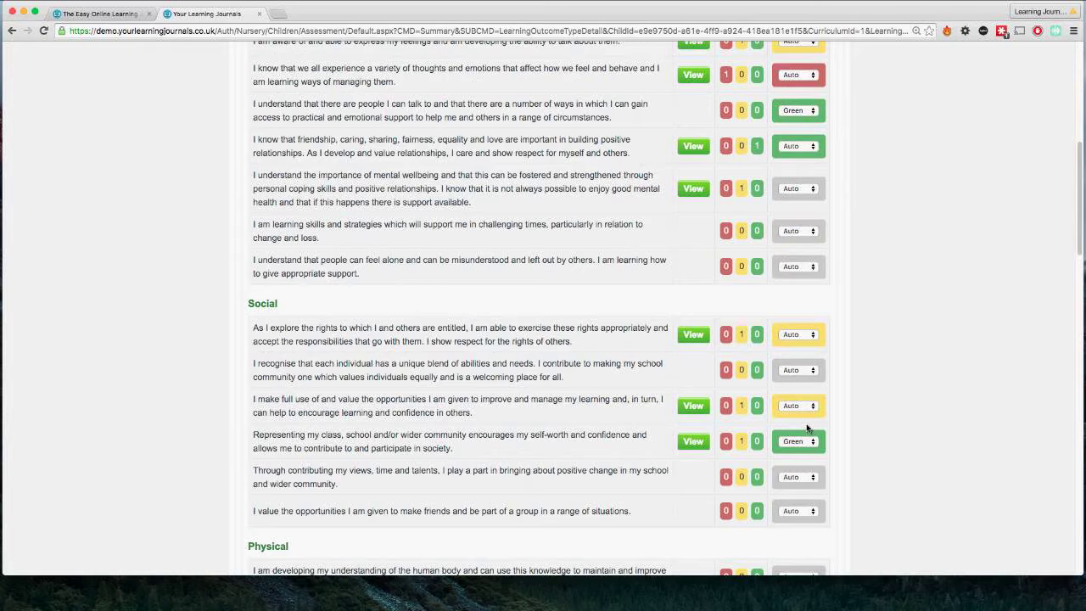
{"action": "scroll", "coordinate": [807, 429], "scroll_direction": "down", "scroll_amount": 2}
{"action": "scroll", "coordinate": [807, 429], "scroll_direction": "down", "scroll_amount": 4}
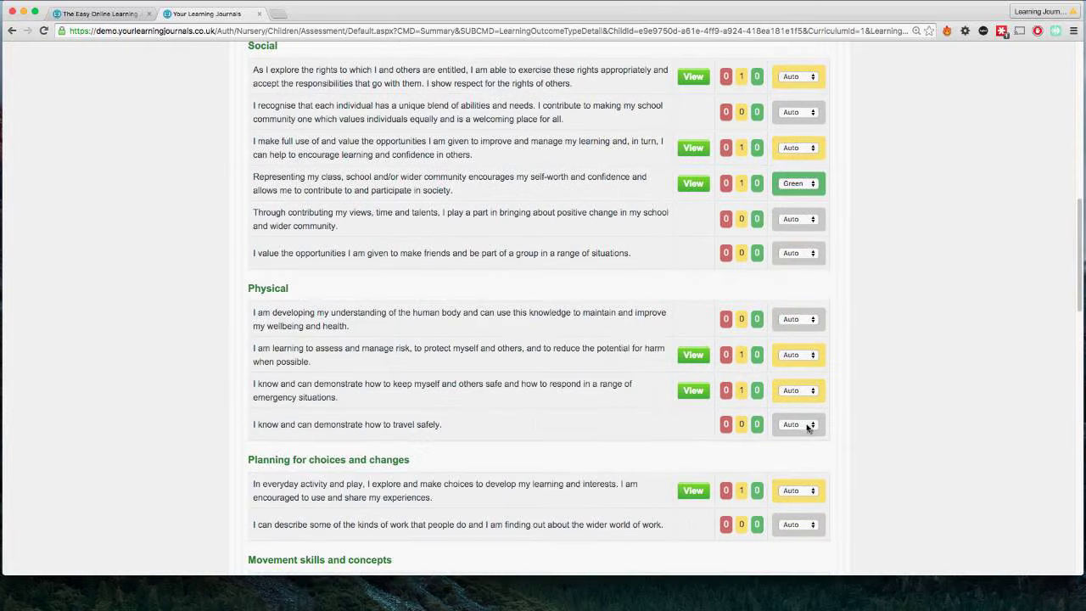
{"action": "scroll", "coordinate": [806, 428], "scroll_direction": "down", "scroll_amount": 3}
{"action": "scroll", "coordinate": [807, 428], "scroll_direction": "down", "scroll_amount": 4}
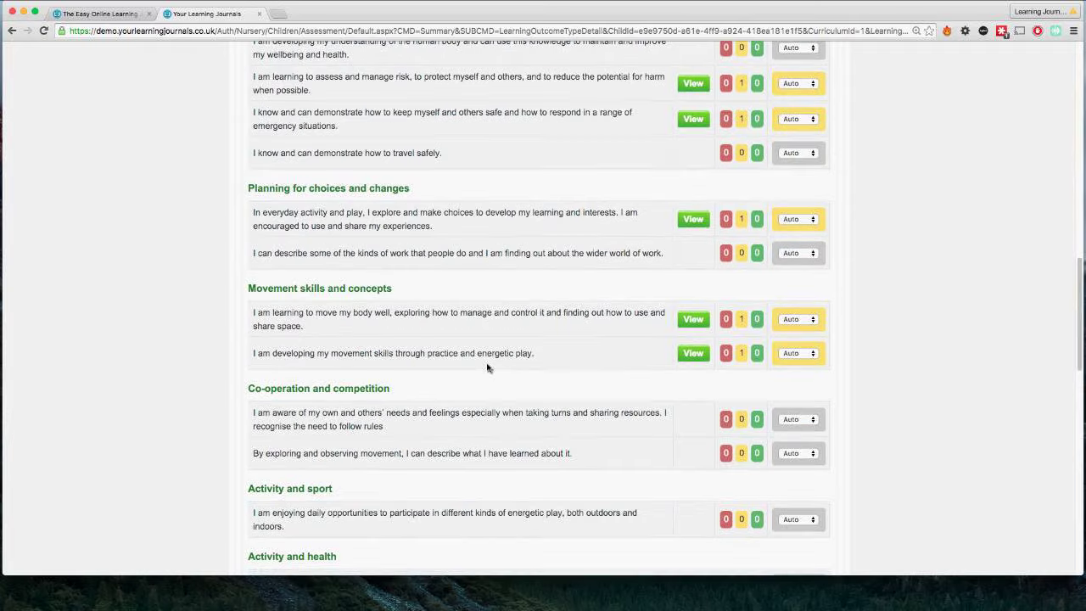
{"action": "scroll", "coordinate": [487, 367], "scroll_direction": "up", "scroll_amount": 15}
{"action": "left_click", "coordinate": [739, 102]}
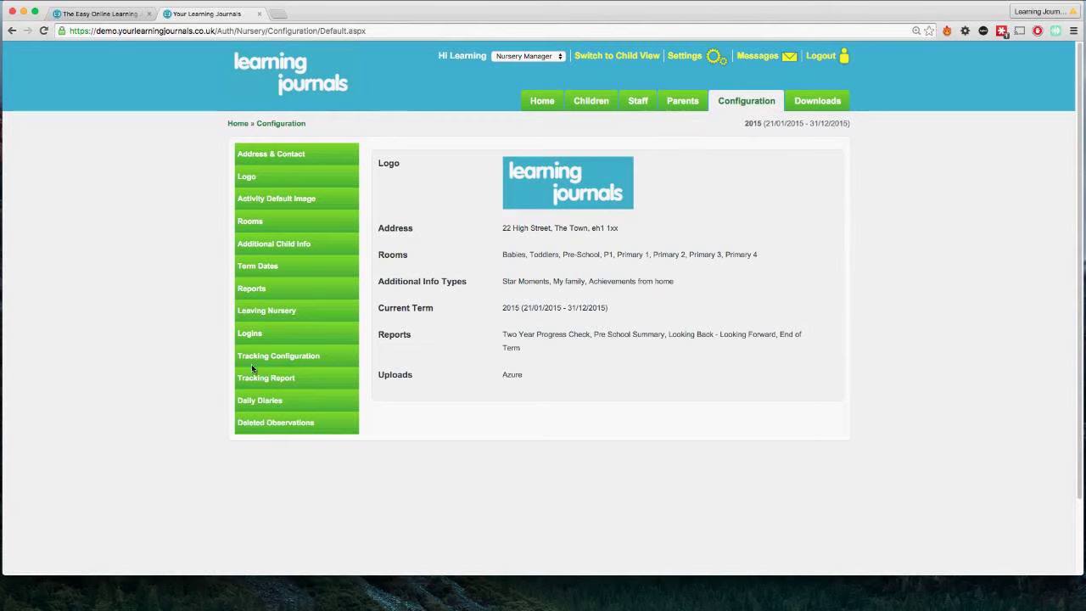
{"action": "left_click", "coordinate": [263, 357]}
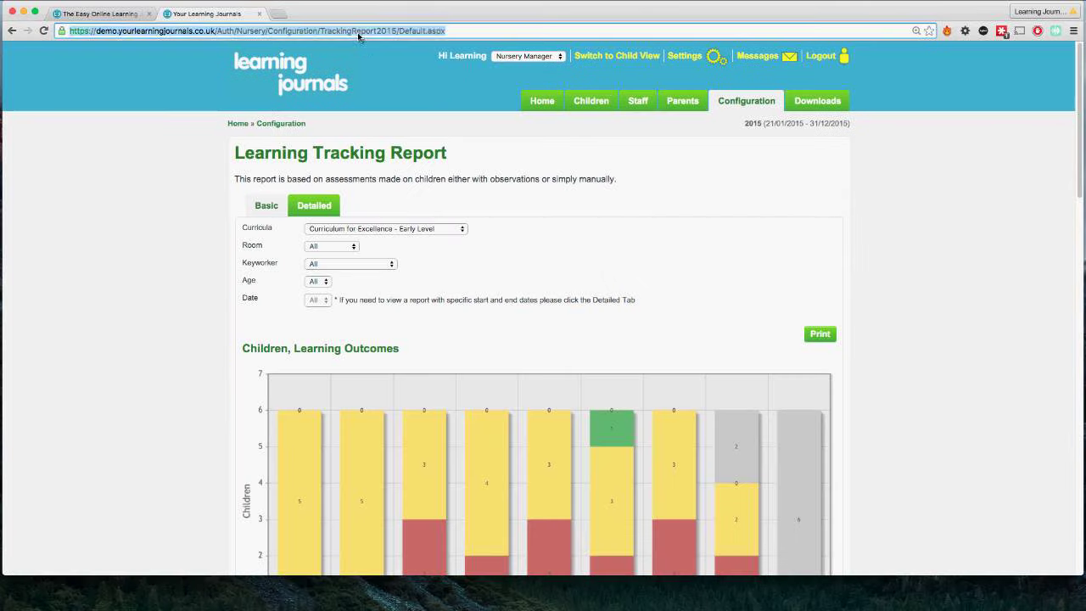
Step: Change "TrackingReport2015" to "TrackingCohort2015" in the page address and load the Cohort Tracking page
{"action": "left_click_drag", "start_coordinate": [353, 34], "coordinate": [374, 34]}
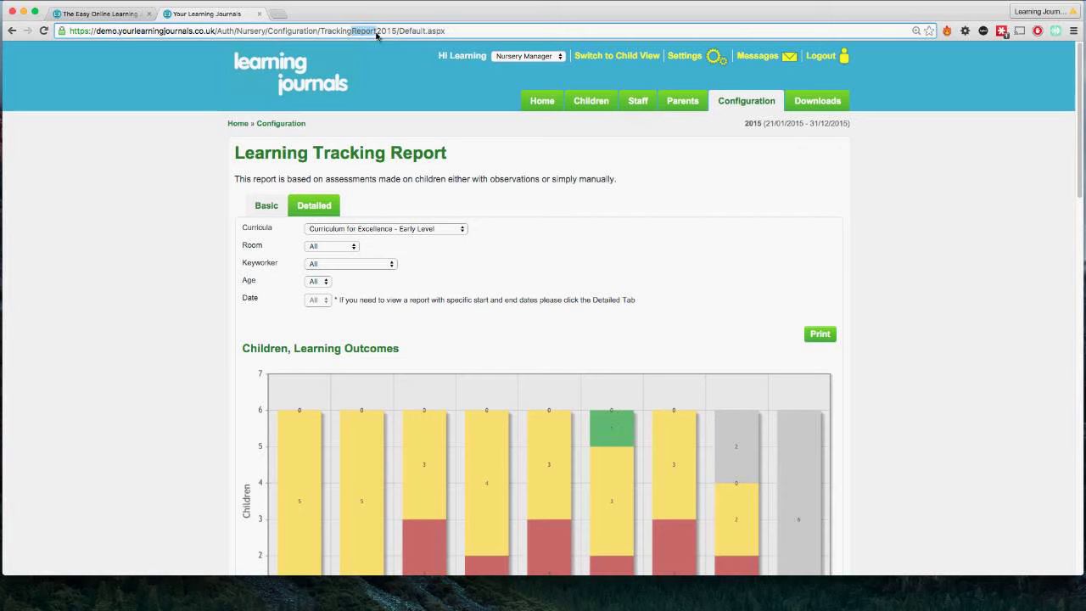
{"action": "type", "text": "Cohort"}
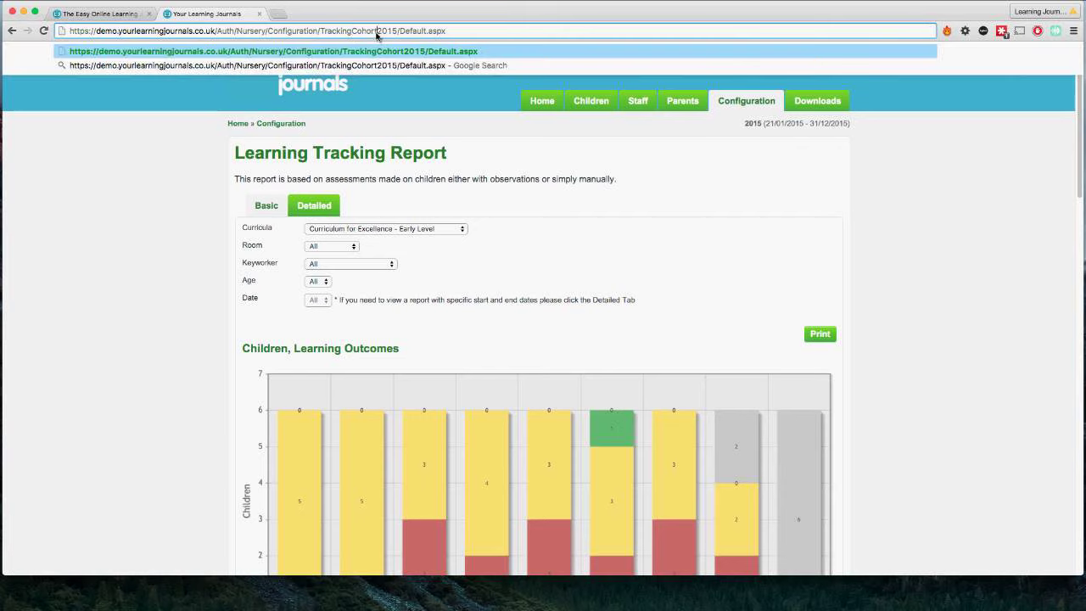
{"action": "key", "text": "Return"}
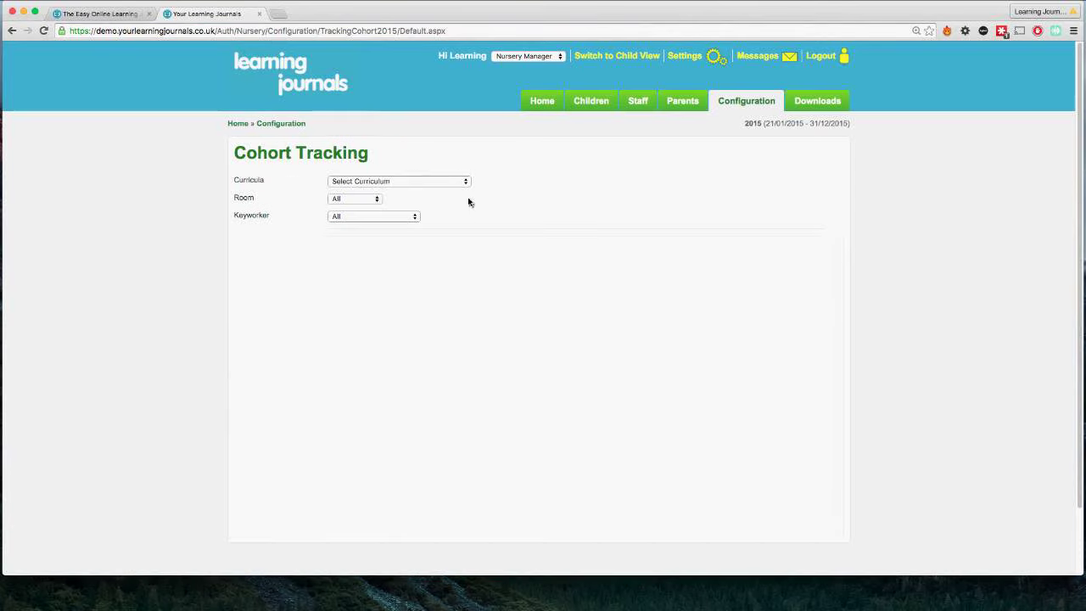
Step: Display the cohort grid for the EYFS curriculum and switch it to Curriculum for Excellence - Early Level for all rooms
{"action": "left_click", "coordinate": [465, 182]}
{"action": "left_click", "coordinate": [420, 204]}
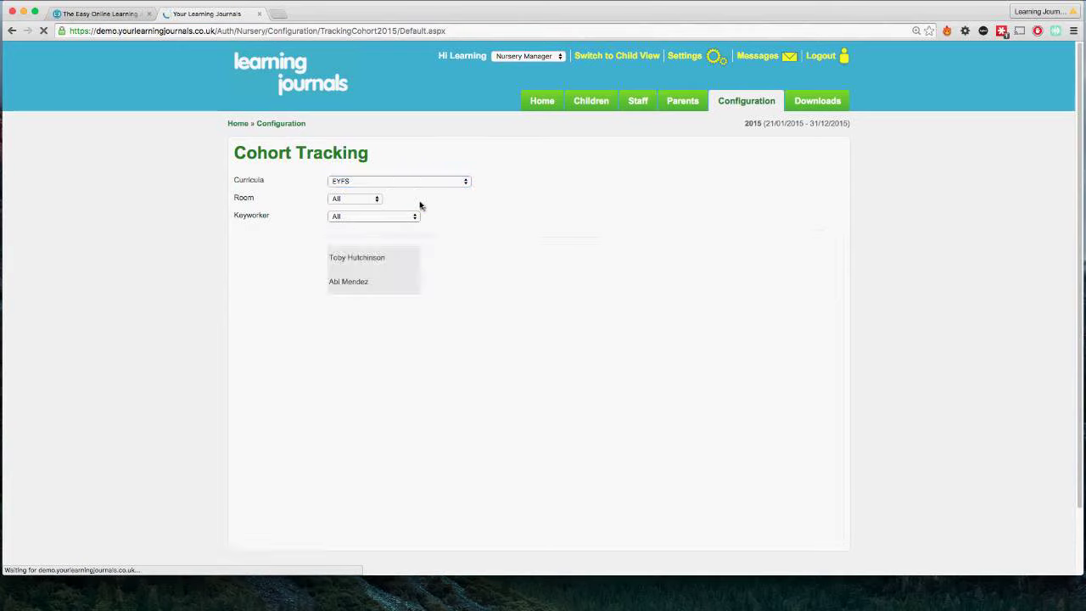
{"action": "left_click", "coordinate": [380, 181]}
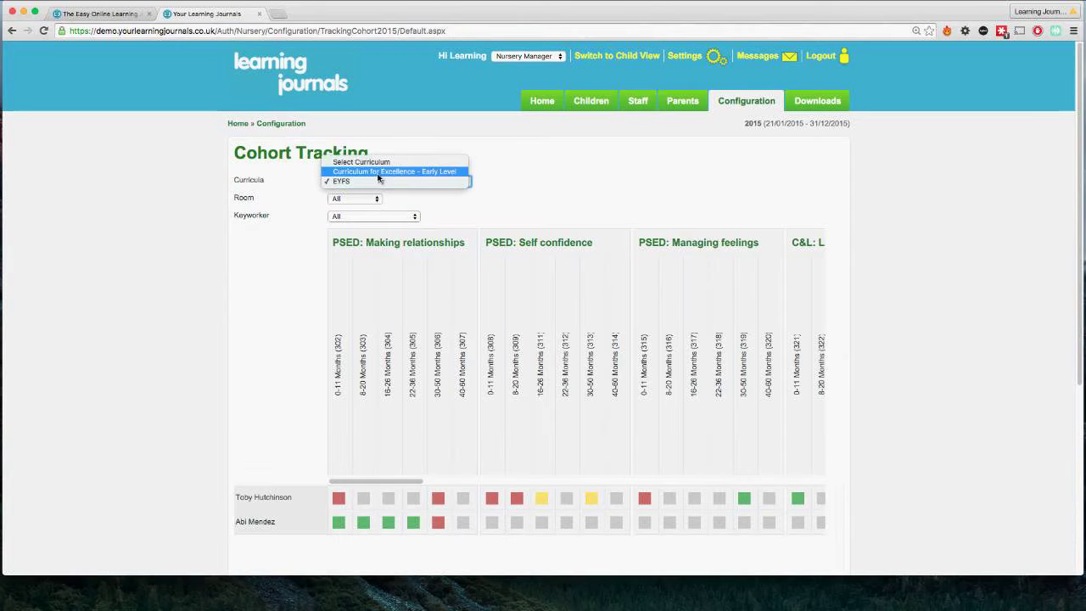
{"action": "left_click", "coordinate": [378, 173]}
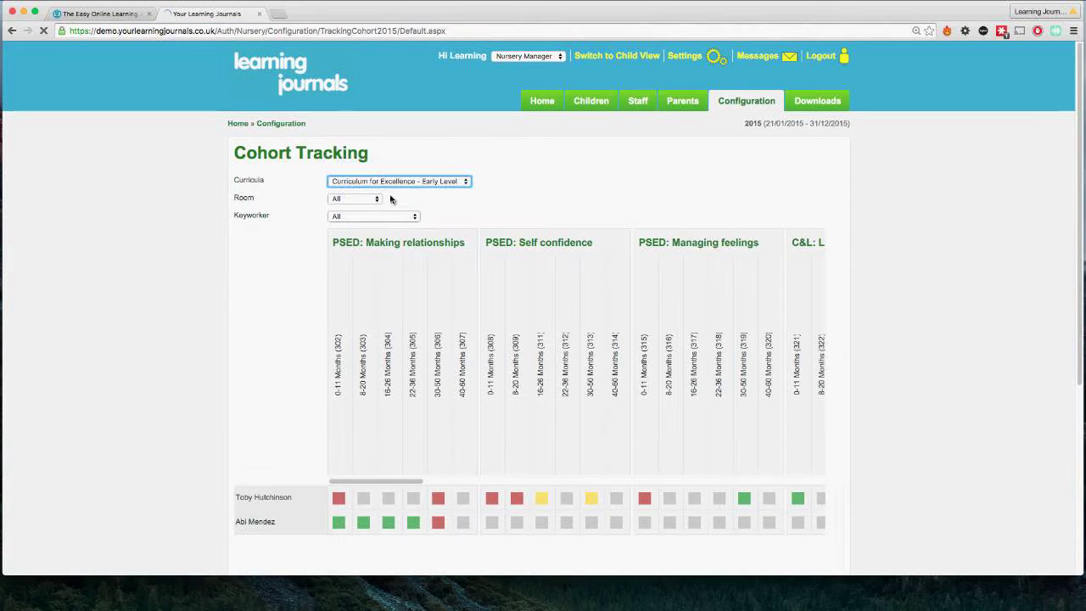
{"action": "left_click", "coordinate": [373, 198]}
{"action": "left_click", "coordinate": [374, 198]}
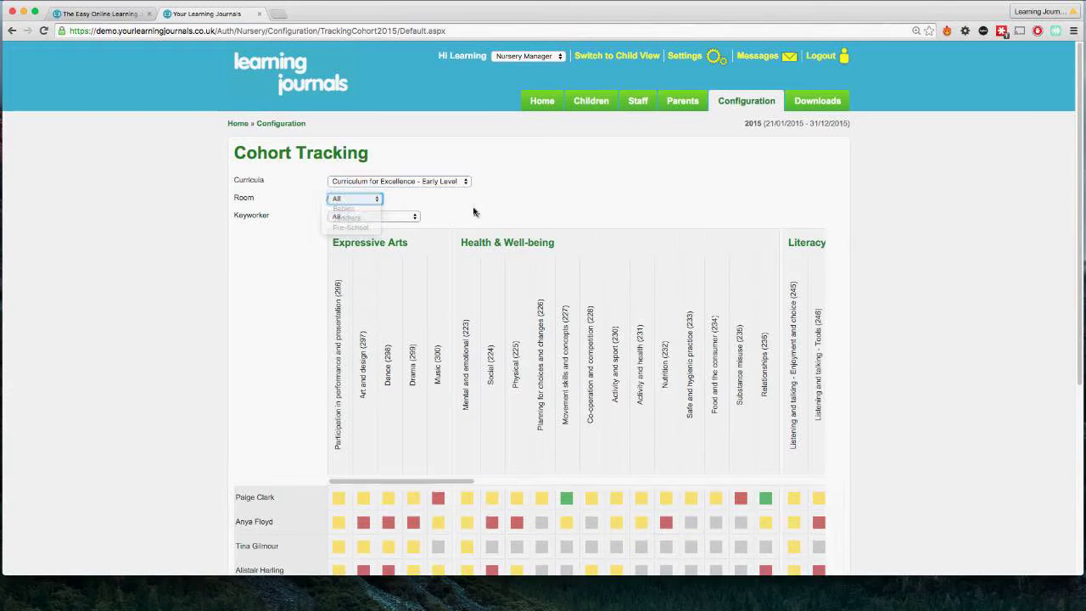
Step: Examine the children's colour-coded ratings in the cohort grid, focusing on the Expressive Arts and Health & Well-being areas
{"action": "scroll", "coordinate": [908, 234], "scroll_direction": "down", "scroll_amount": 1}
{"action": "scroll", "coordinate": [907, 234], "scroll_direction": "down", "scroll_amount": 3}
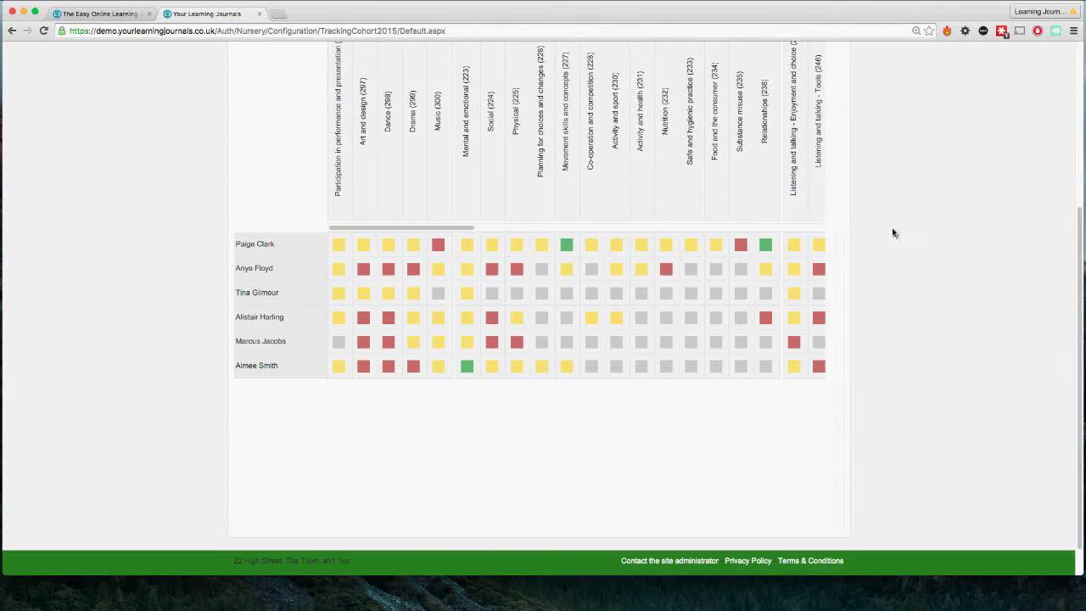
{"action": "scroll", "coordinate": [557, 282], "scroll_direction": "up", "scroll_amount": 1}
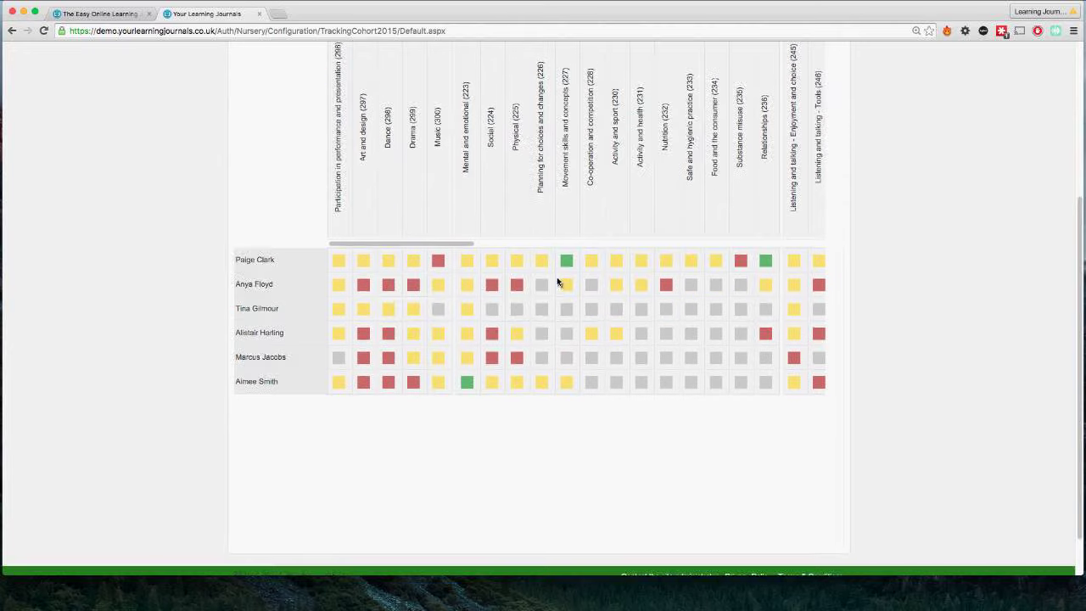
{"action": "scroll", "coordinate": [558, 283], "scroll_direction": "up", "scroll_amount": 2}
{"action": "left_click_drag", "start_coordinate": [340, 124], "coordinate": [420, 128]}
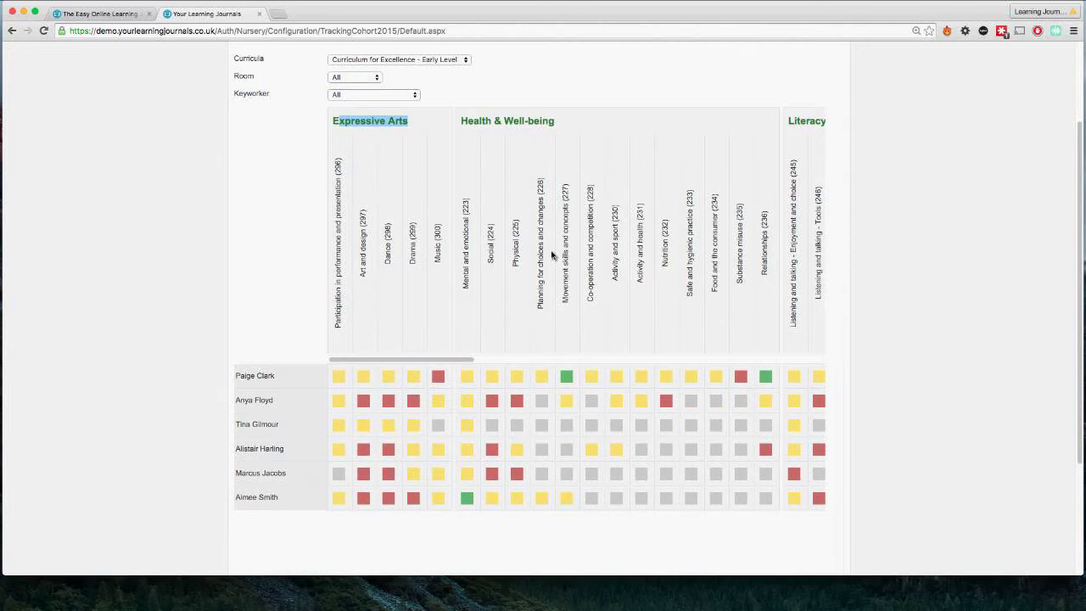
{"action": "scroll", "coordinate": [441, 323], "scroll_direction": "down", "scroll_amount": 1}
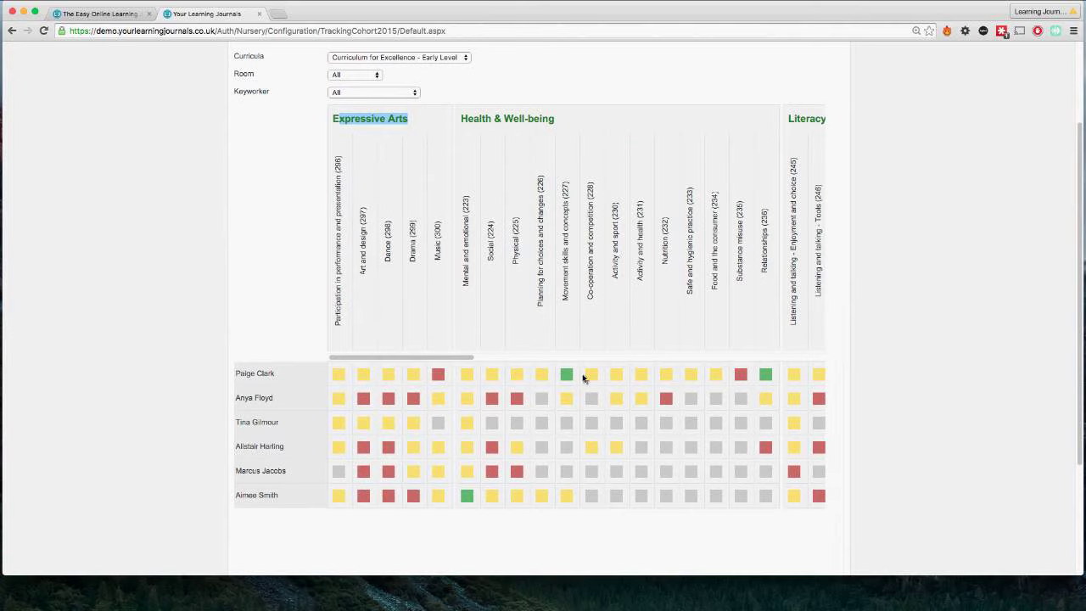
Step: View the override options for the first child's Music rating without changing it, and compare all children's ratings down the cohort grid
{"action": "left_click", "coordinate": [437, 374]}
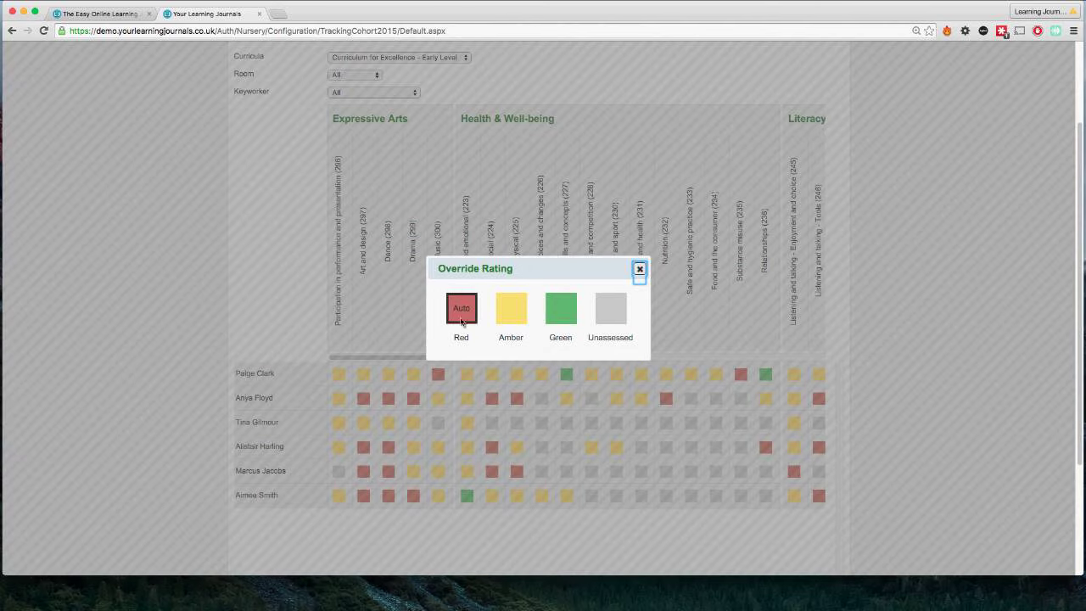
{"action": "left_click", "coordinate": [639, 269]}
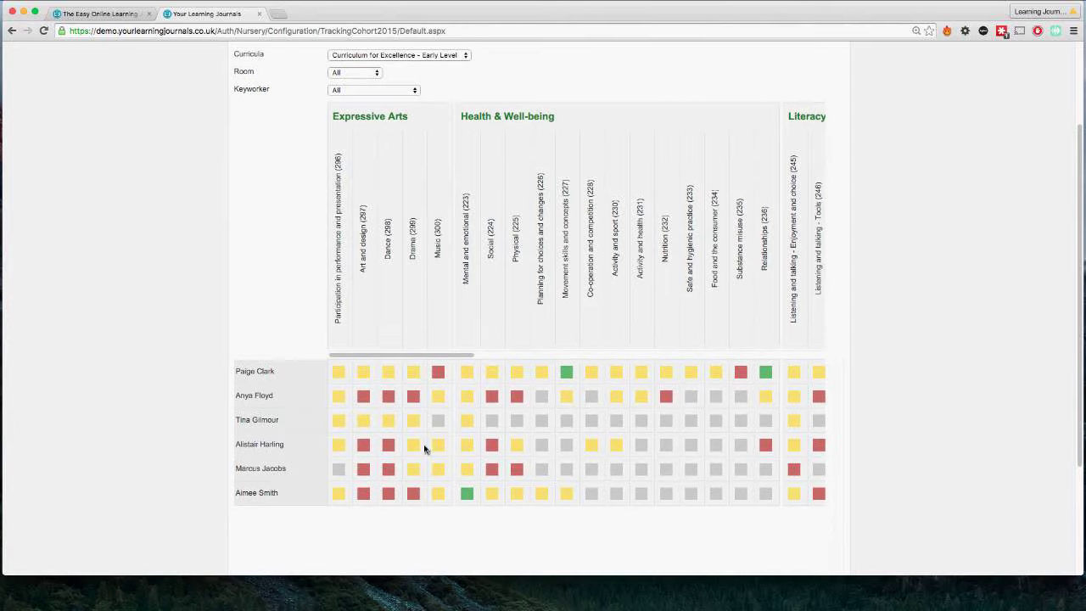
{"action": "scroll", "coordinate": [744, 420], "scroll_direction": "down", "scroll_amount": 1}
{"action": "scroll", "coordinate": [737, 423], "scroll_direction": "down", "scroll_amount": 1}
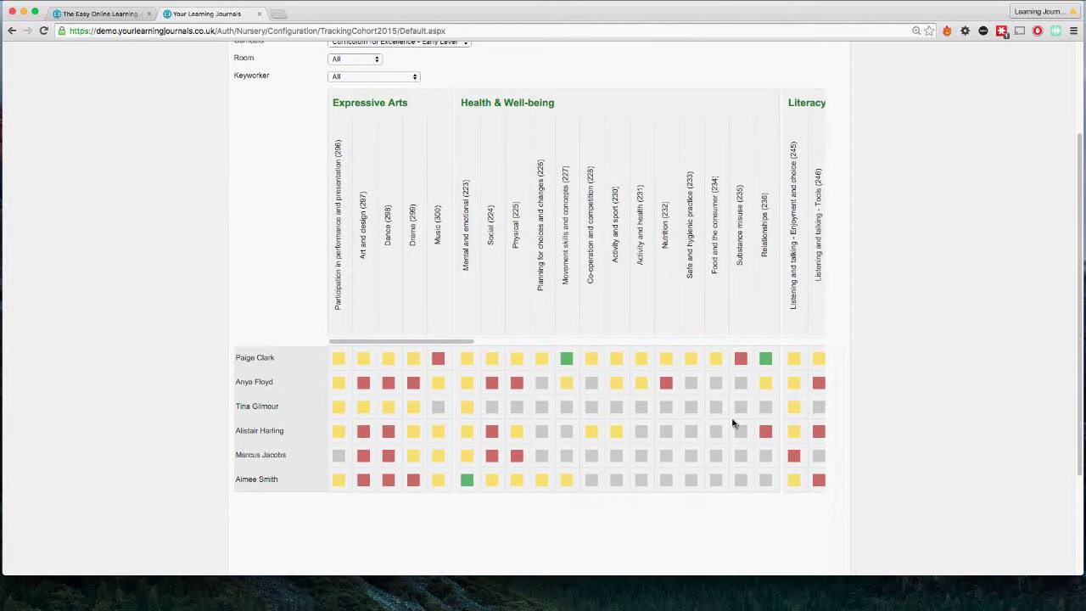
{"action": "scroll", "coordinate": [327, 391], "scroll_direction": "down", "scroll_amount": 1}
{"action": "scroll", "coordinate": [327, 391], "scroll_direction": "down", "scroll_amount": 3}
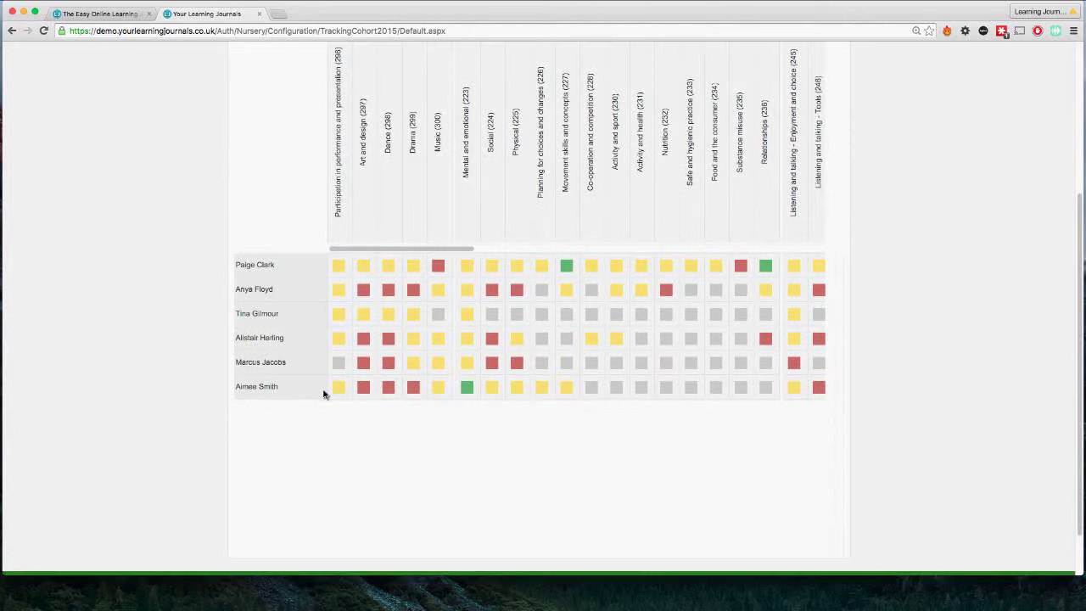
{"action": "scroll", "coordinate": [325, 393], "scroll_direction": "up", "scroll_amount": 1}
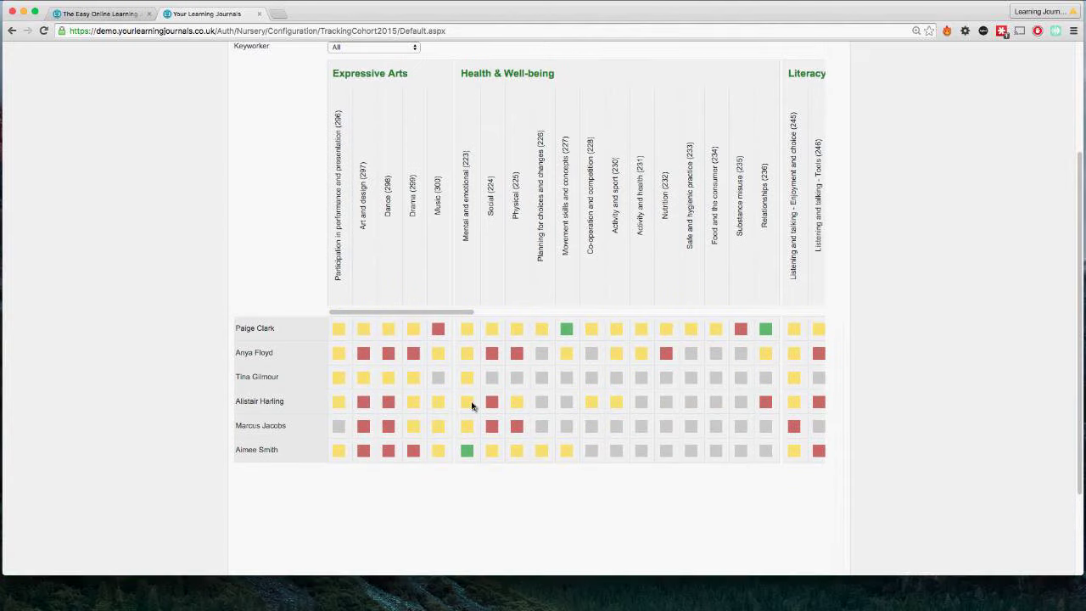
{"action": "scroll", "coordinate": [472, 407], "scroll_direction": "up", "scroll_amount": 4}
Step: Go to the children's area and open the journal of the second child in the Pre-School room
{"action": "scroll", "coordinate": [472, 407], "scroll_direction": "up", "scroll_amount": 3}
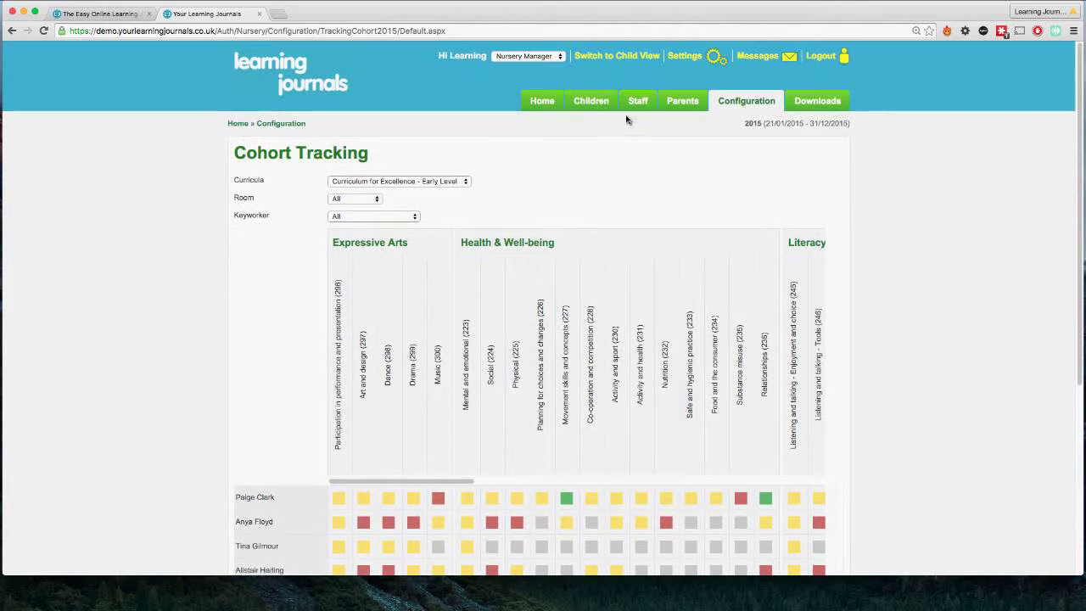
{"action": "left_click", "coordinate": [603, 104]}
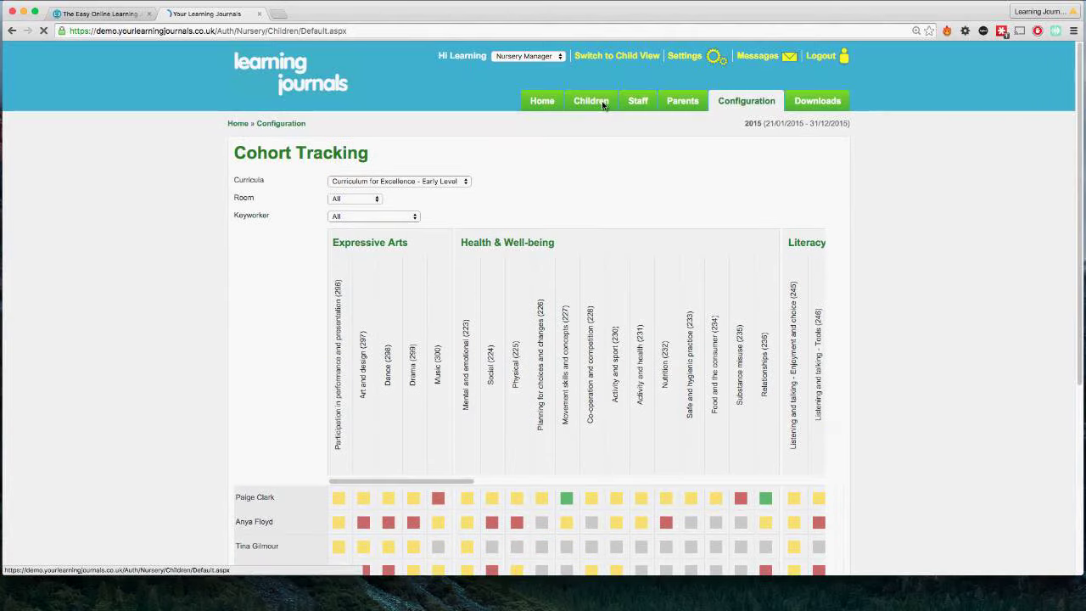
{"action": "left_click", "coordinate": [722, 265]}
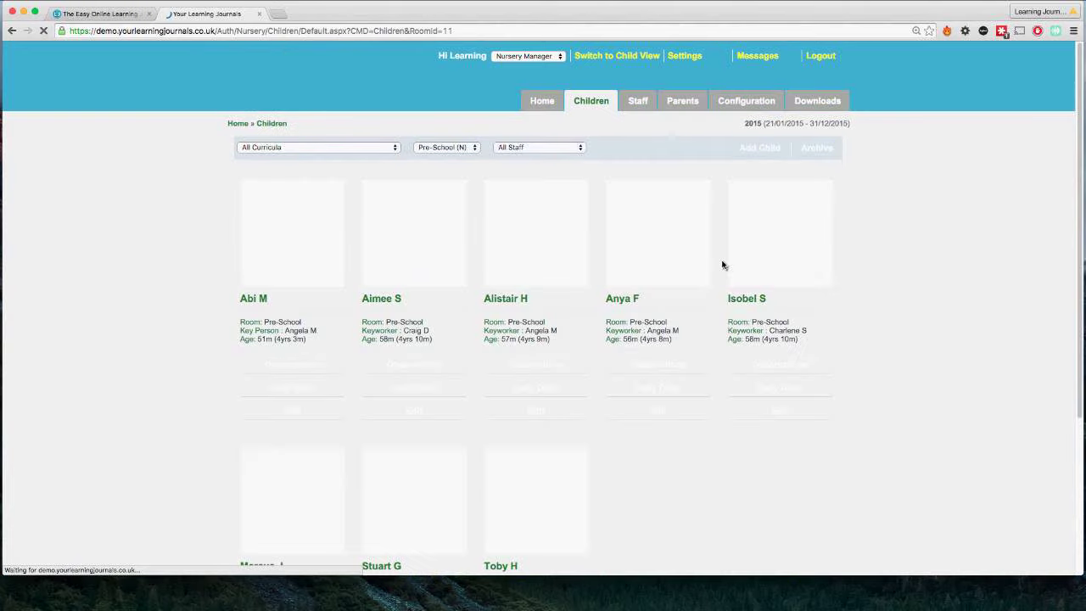
{"action": "left_click", "coordinate": [411, 238]}
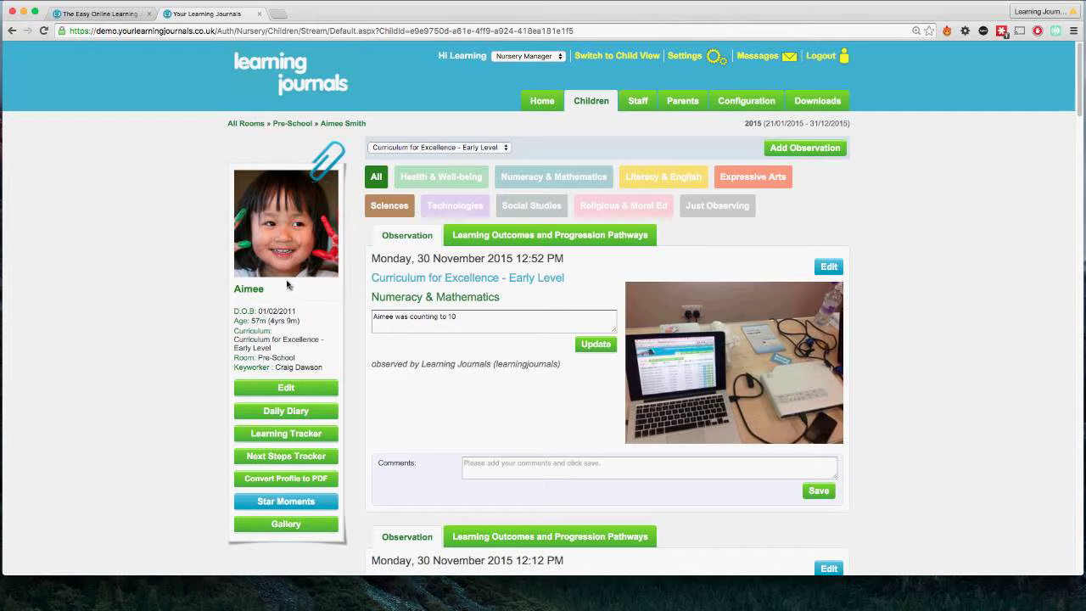
Step: Review the child's Star Moments, including the "New award" entry, without adding a comment, and return to the manager's home page
{"action": "scroll", "coordinate": [282, 335], "scroll_direction": "down", "scroll_amount": 1}
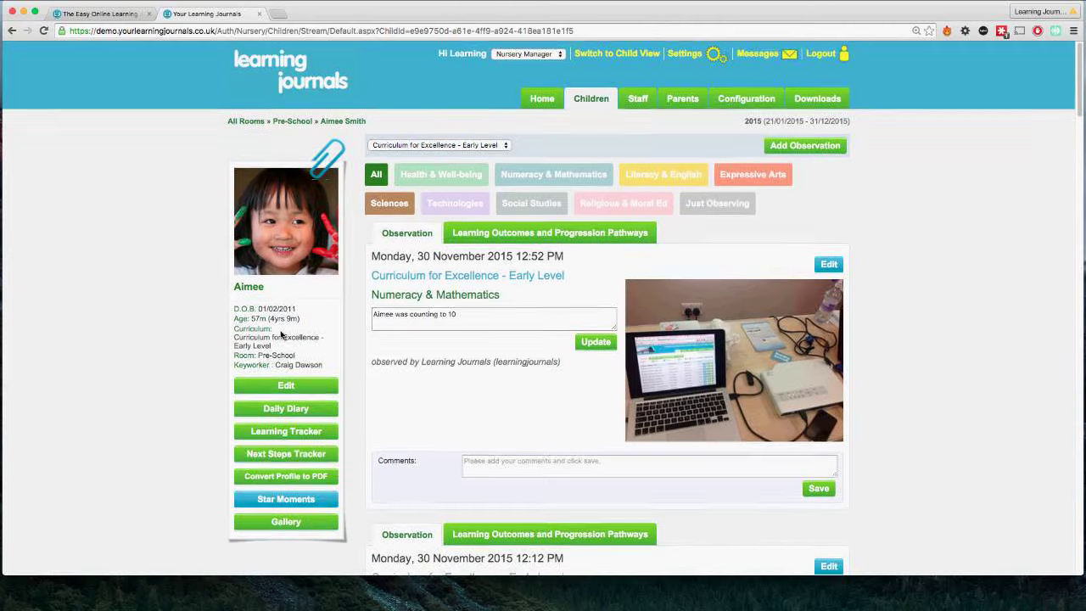
{"action": "scroll", "coordinate": [281, 335], "scroll_direction": "down", "scroll_amount": 1}
{"action": "scroll", "coordinate": [281, 337], "scroll_direction": "down", "scroll_amount": 1}
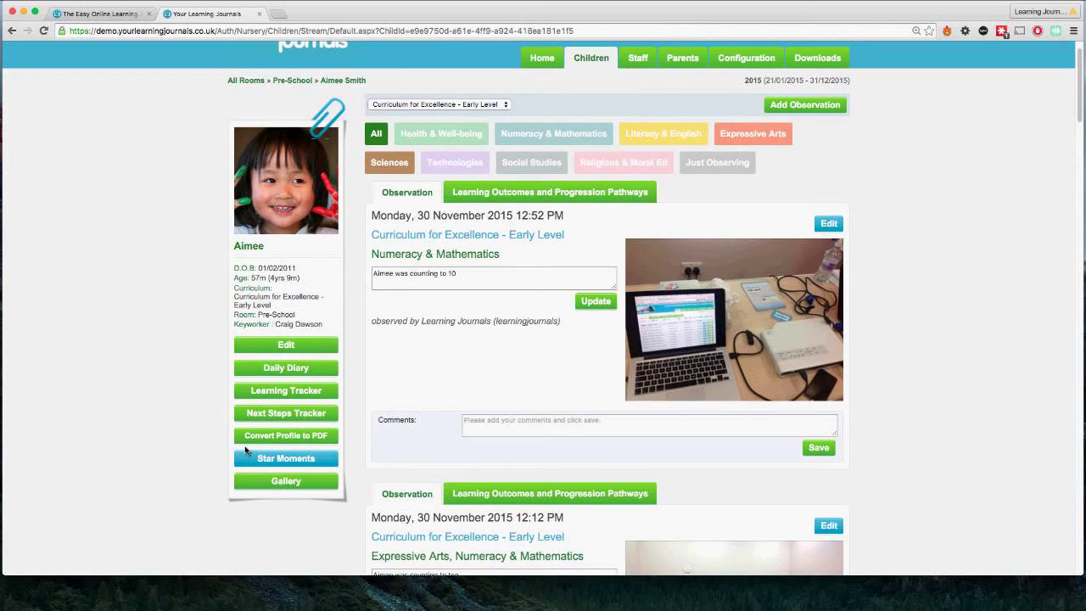
{"action": "left_click", "coordinate": [293, 464]}
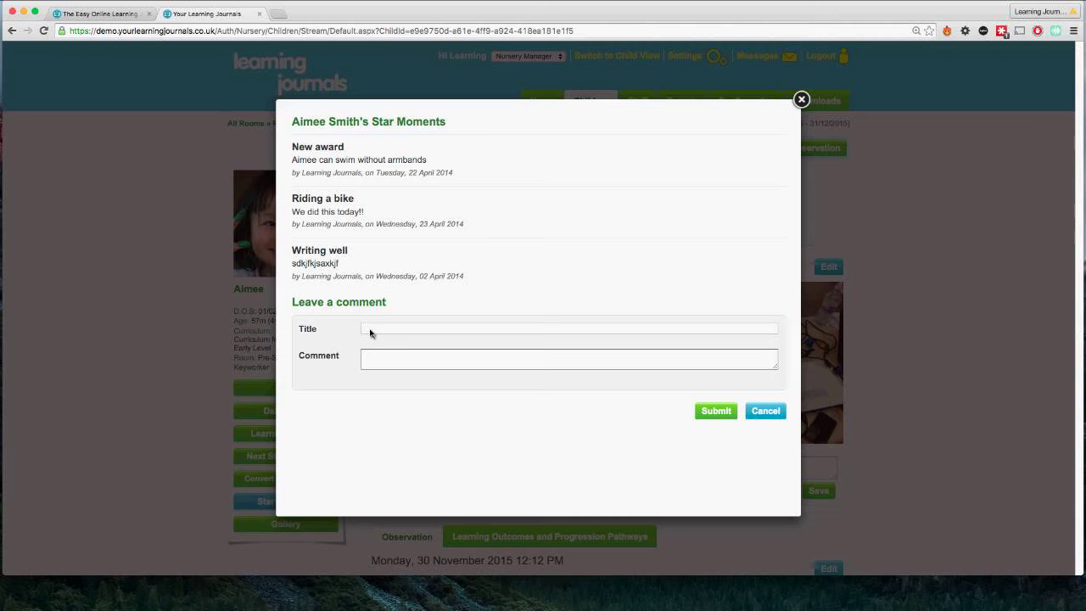
{"action": "left_click_drag", "start_coordinate": [292, 148], "coordinate": [418, 162]}
{"action": "left_click", "coordinate": [351, 152]}
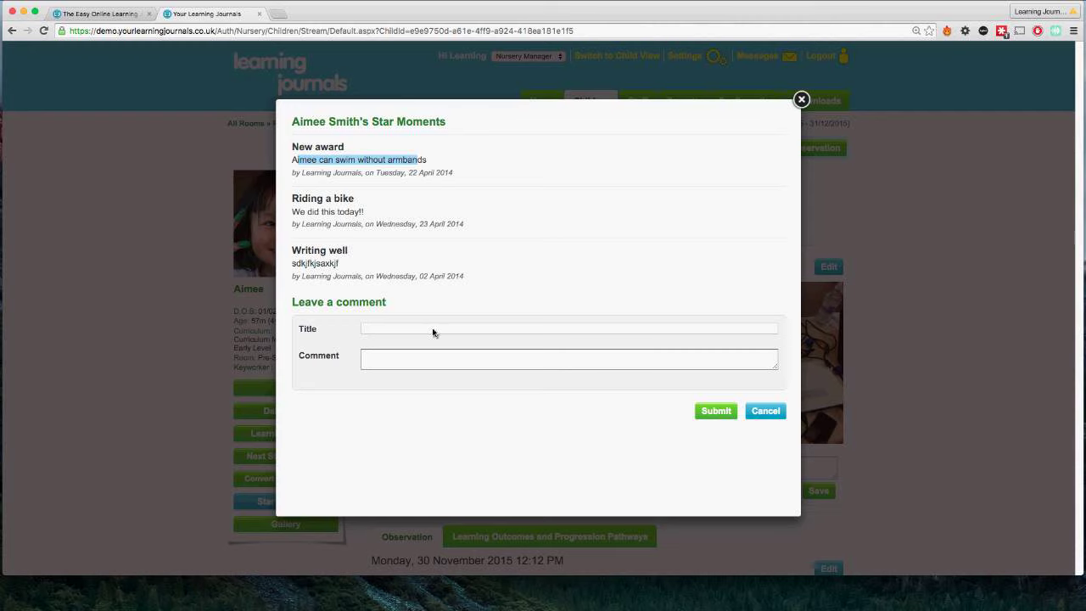
{"action": "left_click", "coordinate": [769, 413]}
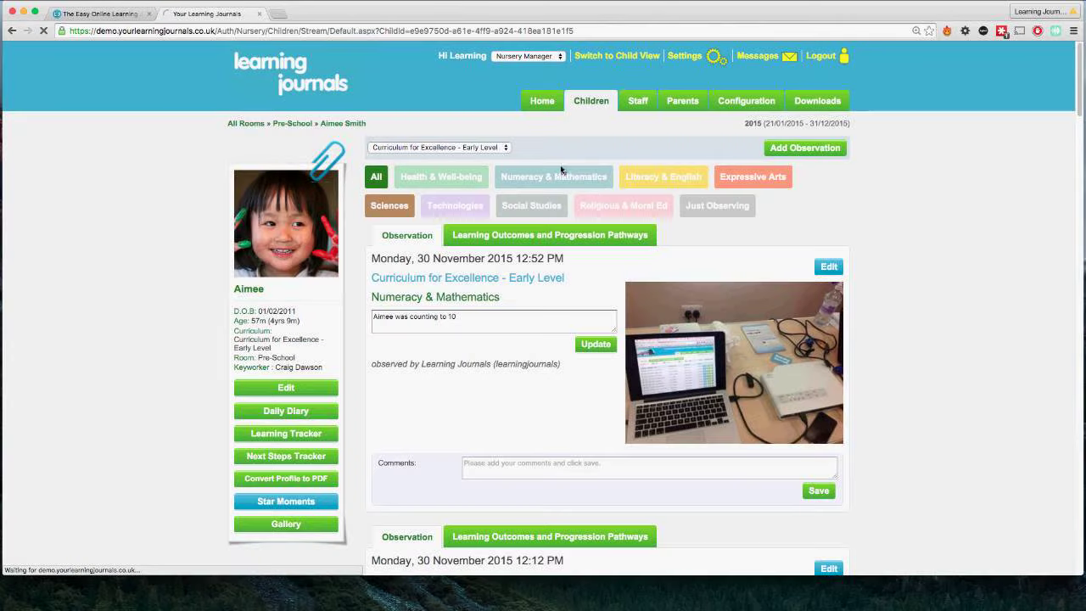
{"action": "left_click", "coordinate": [594, 181]}
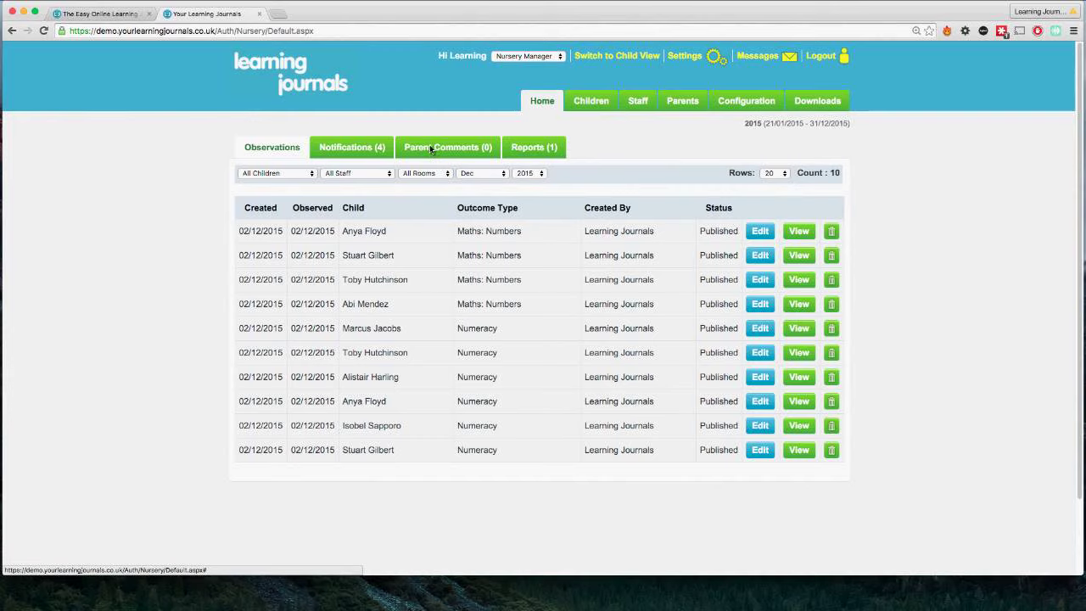
Step: Open a blank new-child form and look over its fields, including the Special Educational Needs option, without saving anything
{"action": "scroll", "coordinate": [570, 149], "scroll_direction": "down", "scroll_amount": 1}
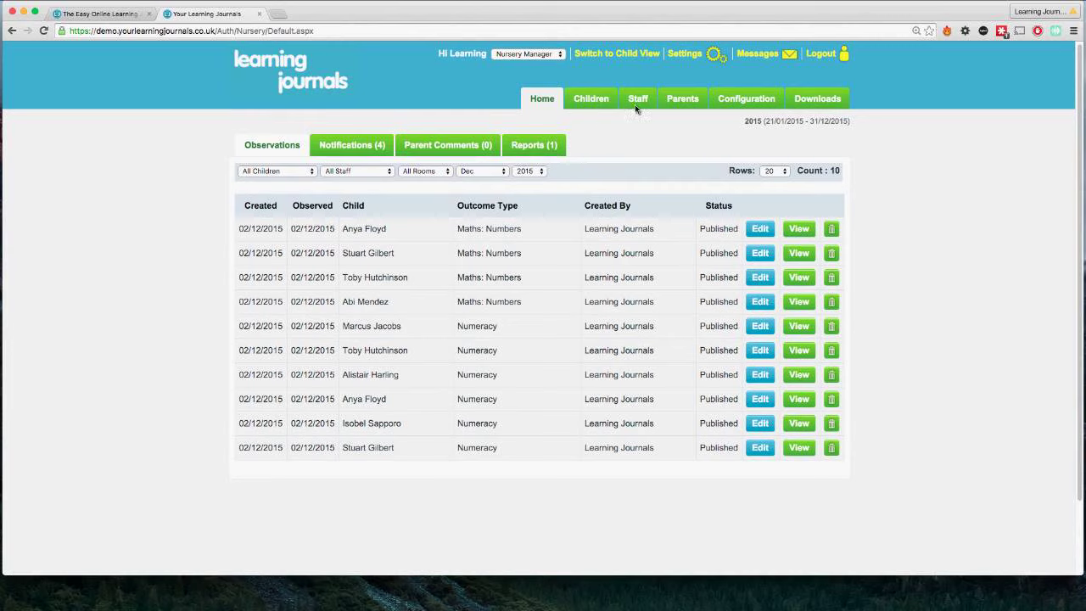
{"action": "left_click", "coordinate": [579, 103]}
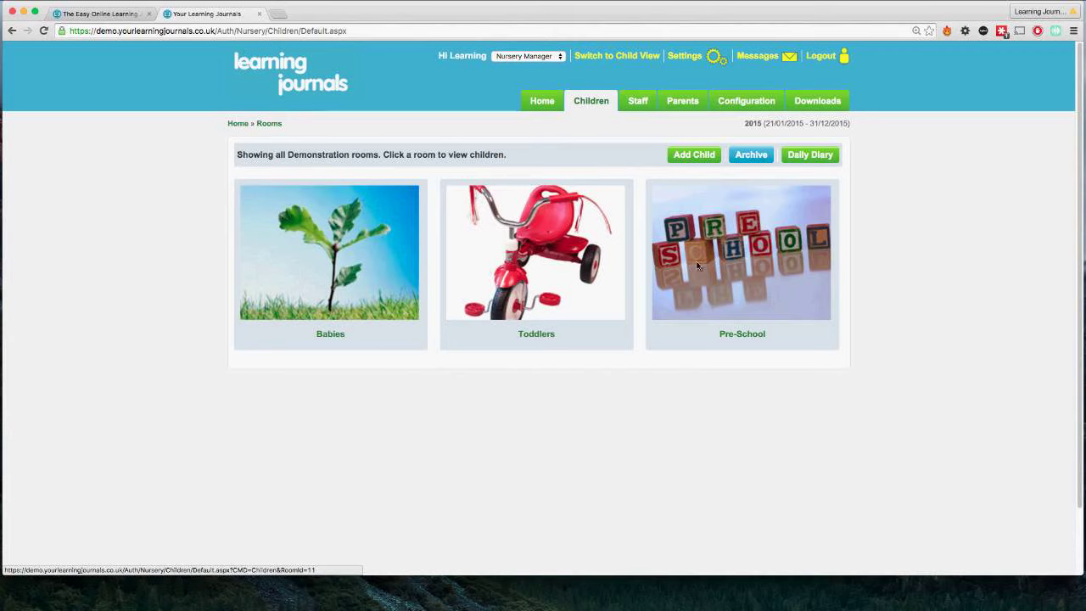
{"action": "left_click", "coordinate": [684, 160]}
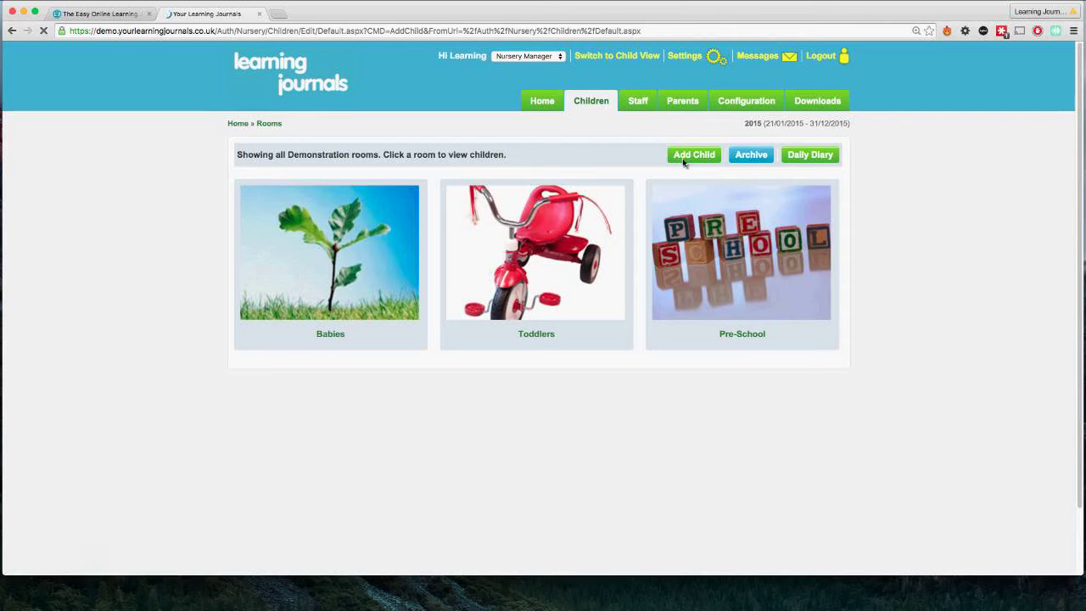
{"action": "left_click", "coordinate": [490, 184]}
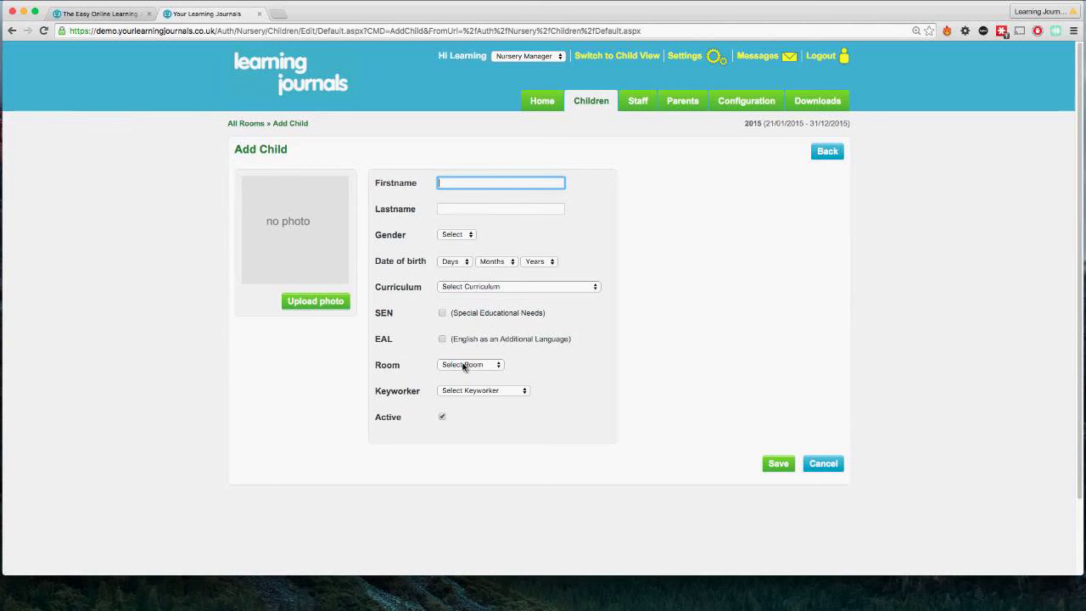
{"action": "left_click", "coordinate": [441, 313]}
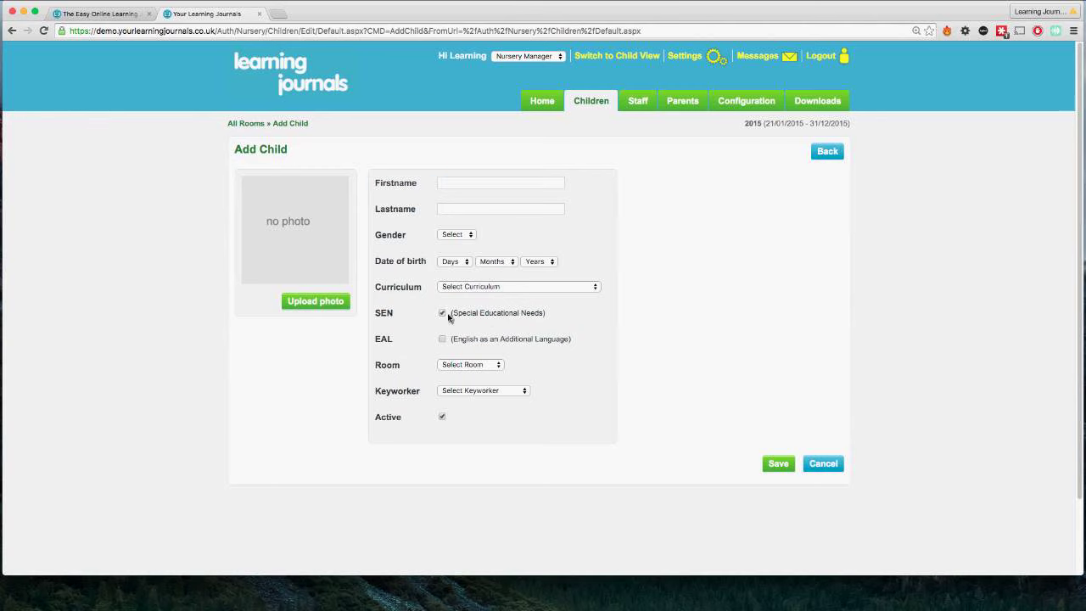
{"action": "left_click", "coordinate": [442, 313]}
Step: Open a blank new-staff form and view the available roles without choosing one
{"action": "left_click", "coordinate": [634, 104]}
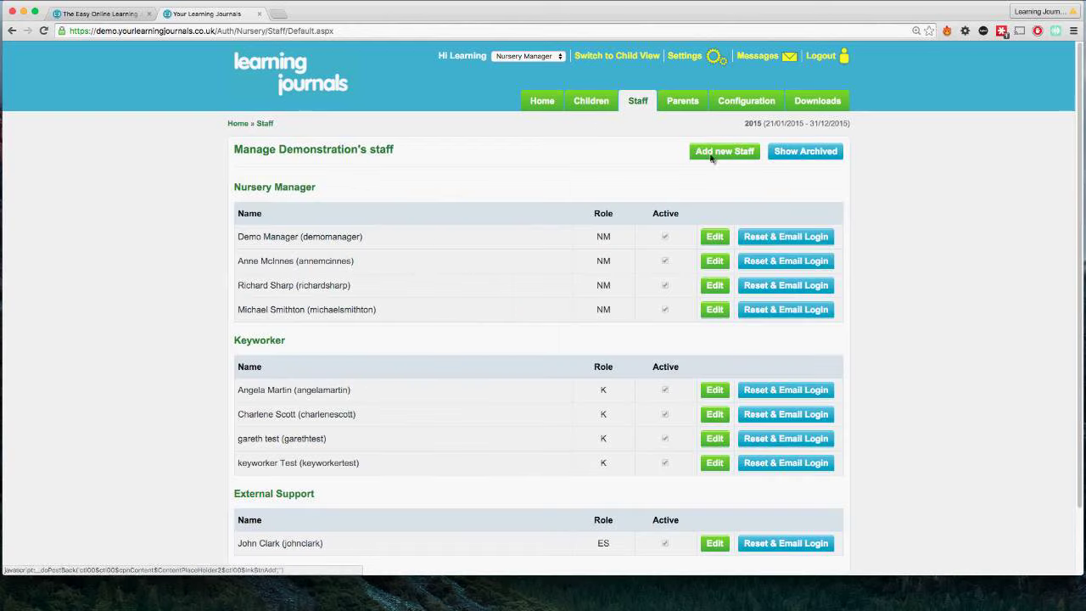
{"action": "left_click", "coordinate": [722, 155]}
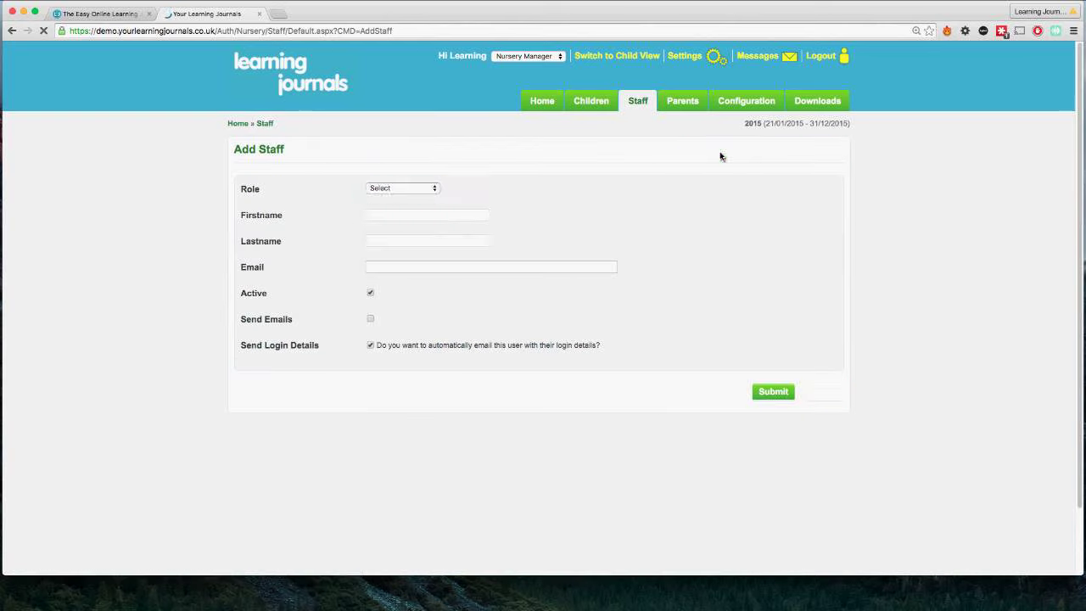
{"action": "left_click", "coordinate": [434, 187]}
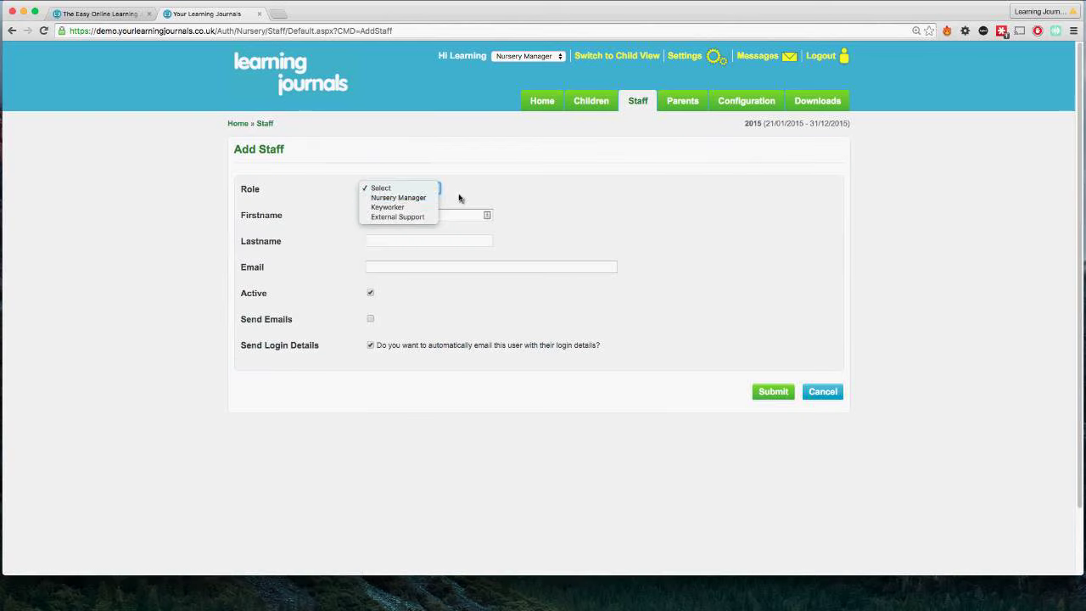
{"action": "left_click", "coordinate": [458, 196]}
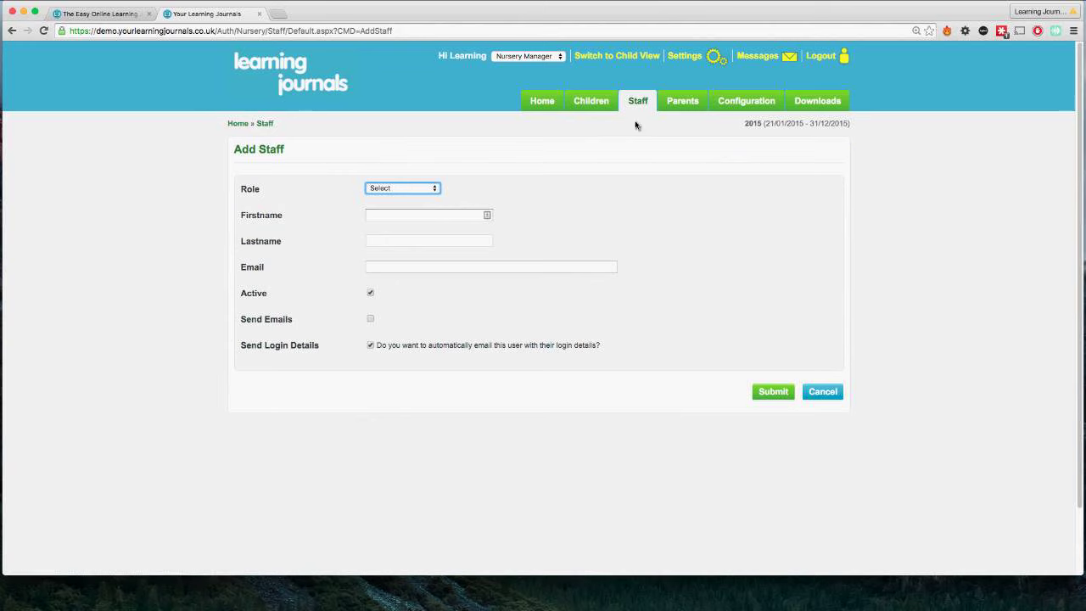
Step: Review the live parents list, including each parent's linked children, last login and comments
{"action": "left_click", "coordinate": [676, 105]}
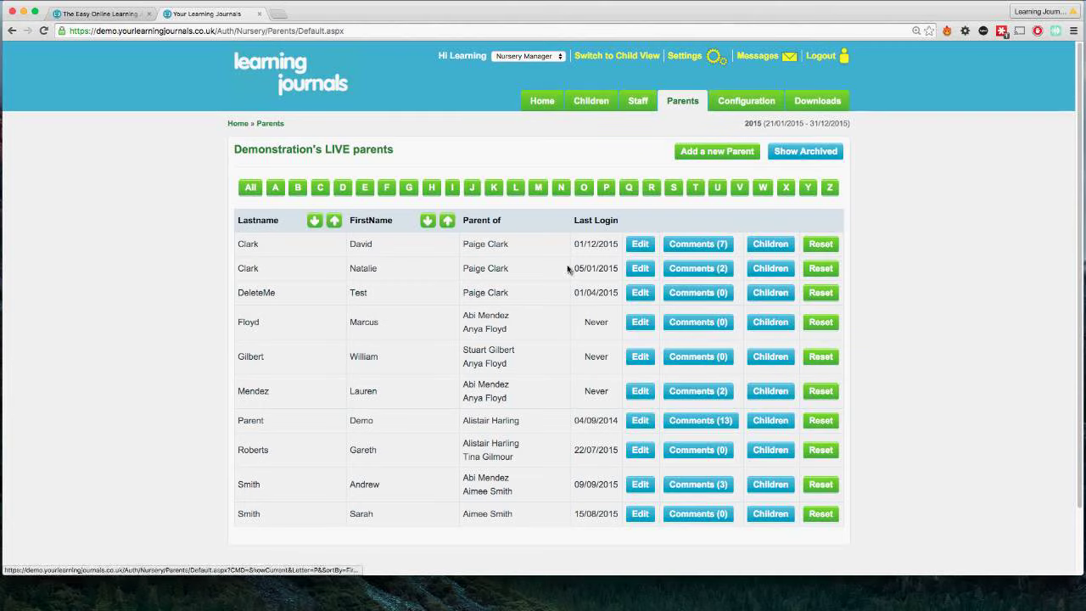
{"action": "scroll", "coordinate": [533, 317], "scroll_direction": "down", "scroll_amount": 1}
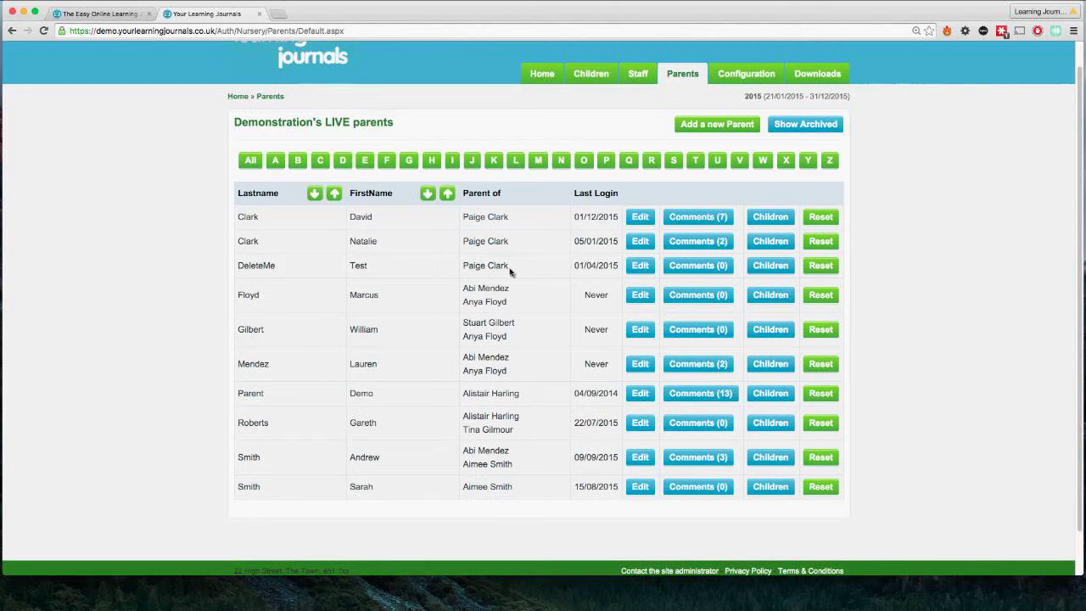
{"action": "left_click_drag", "start_coordinate": [513, 273], "coordinate": [497, 300]}
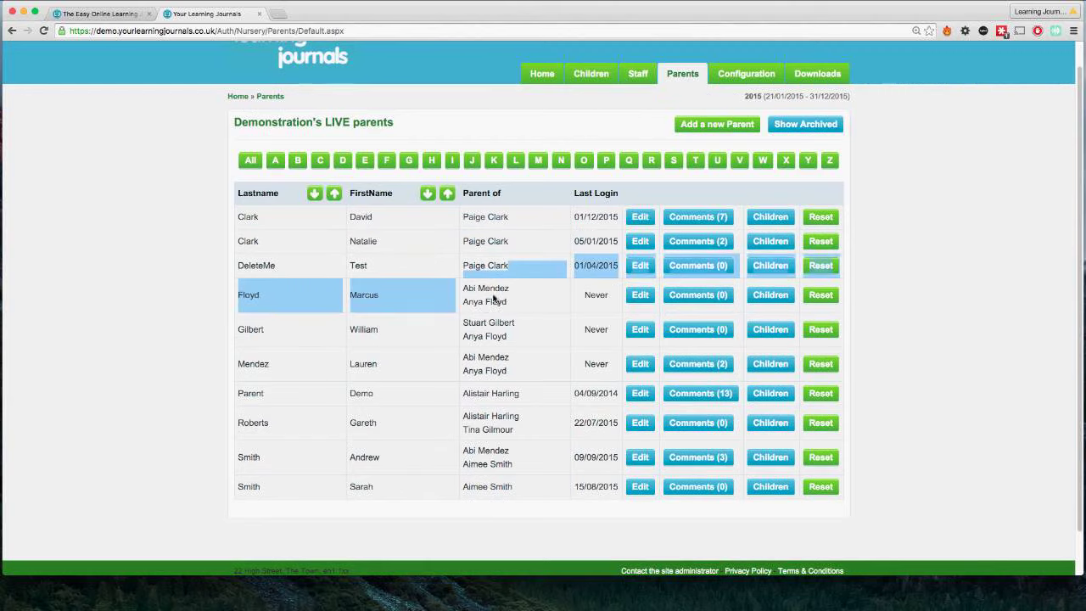
{"action": "scroll", "coordinate": [495, 303], "scroll_direction": "down", "scroll_amount": 2}
{"action": "left_click", "coordinate": [493, 304]}
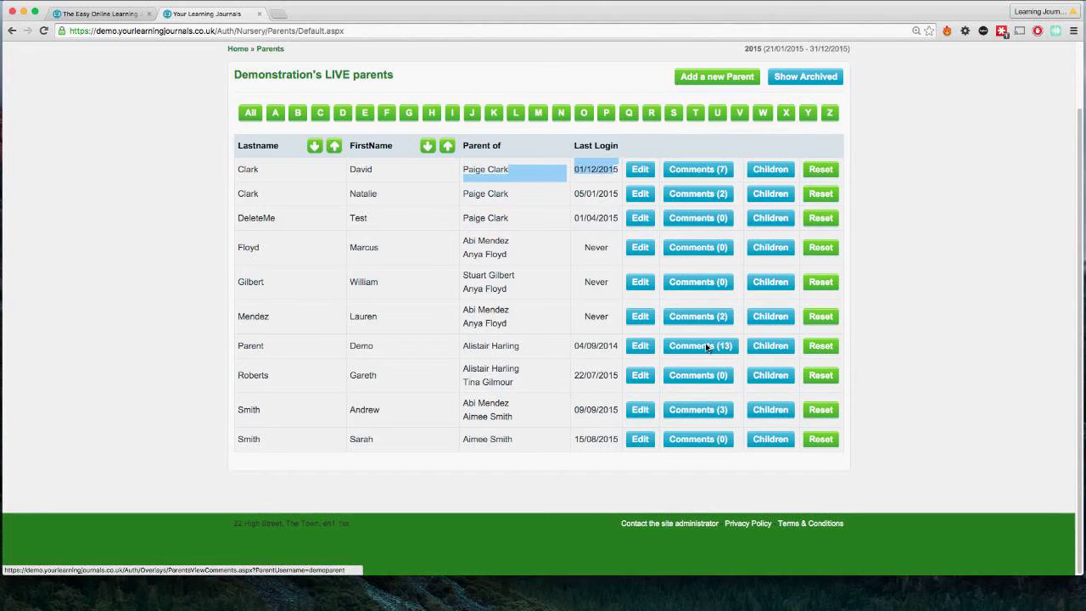
{"action": "scroll", "coordinate": [521, 297], "scroll_direction": "up", "scroll_amount": 1}
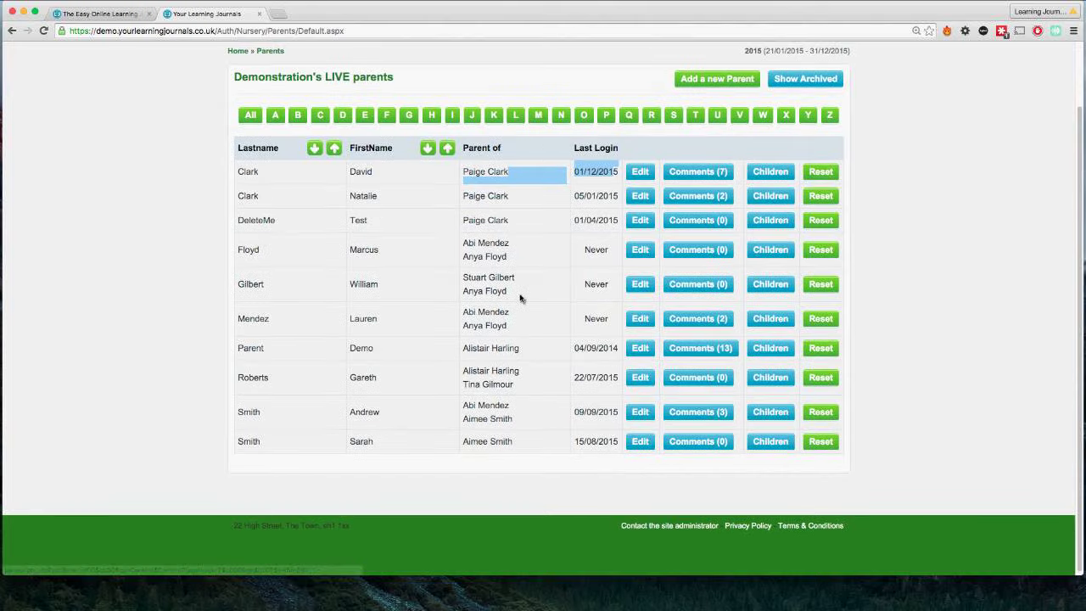
{"action": "scroll", "coordinate": [521, 297], "scroll_direction": "up", "scroll_amount": 3}
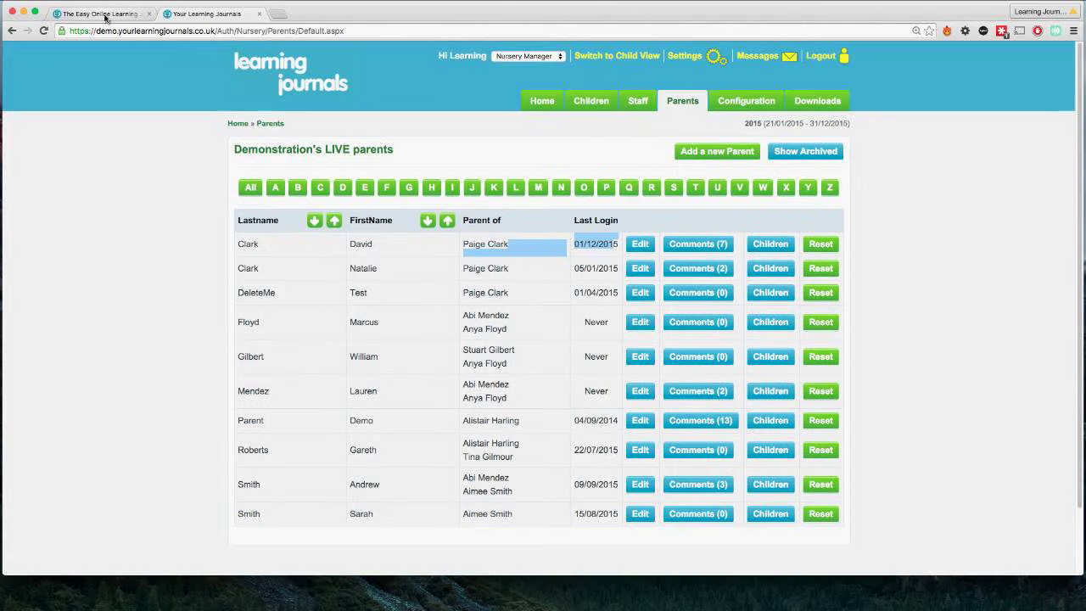
Step: Glance at the public Learning Journals website and examine the nursery managers' and keyworkers' usernames in the staff list
{"action": "left_click", "coordinate": [102, 13]}
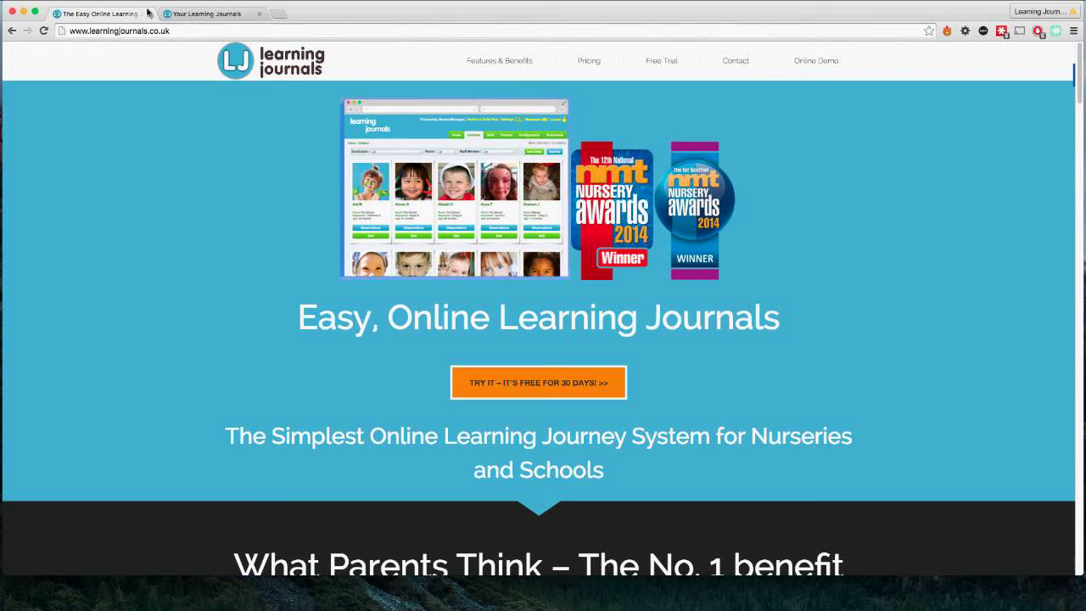
{"action": "left_click", "coordinate": [207, 16]}
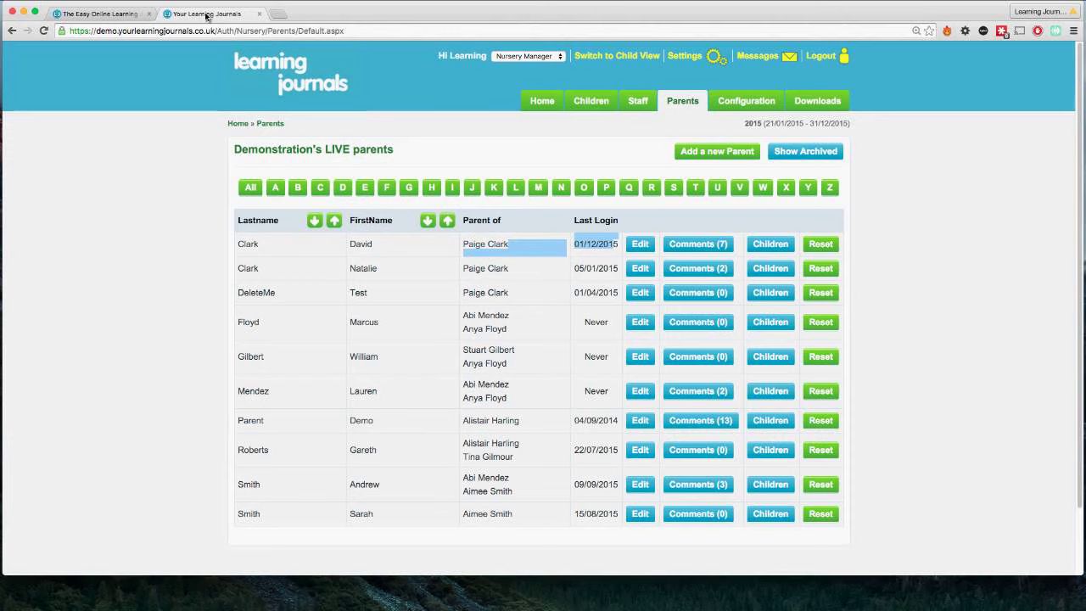
{"action": "left_click", "coordinate": [637, 101]}
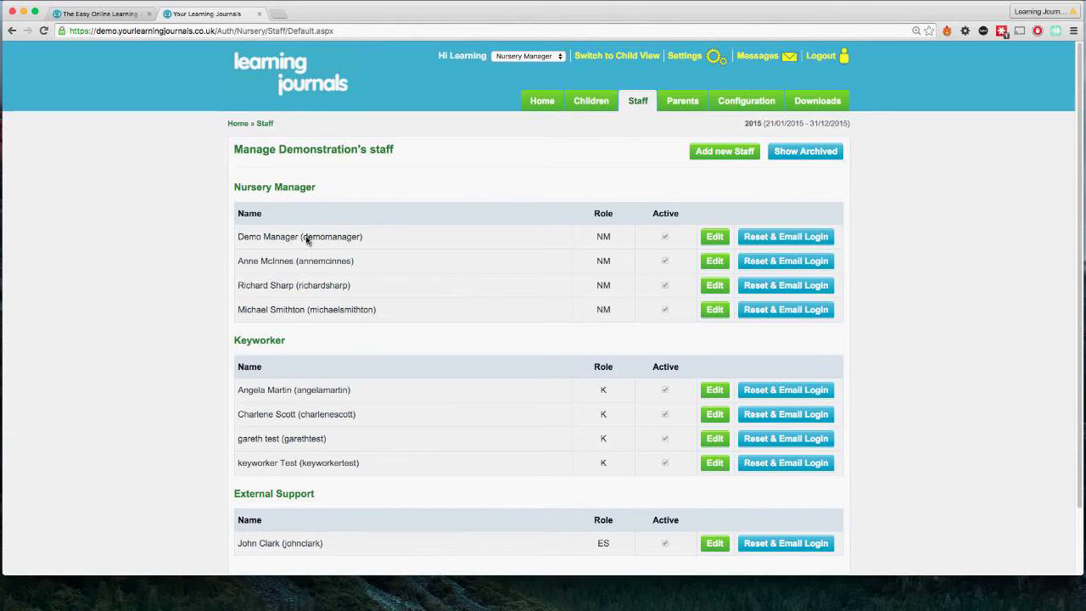
{"action": "left_click_drag", "start_coordinate": [298, 260], "coordinate": [354, 268]}
{"action": "scroll", "coordinate": [343, 305], "scroll_direction": "down", "scroll_amount": 1}
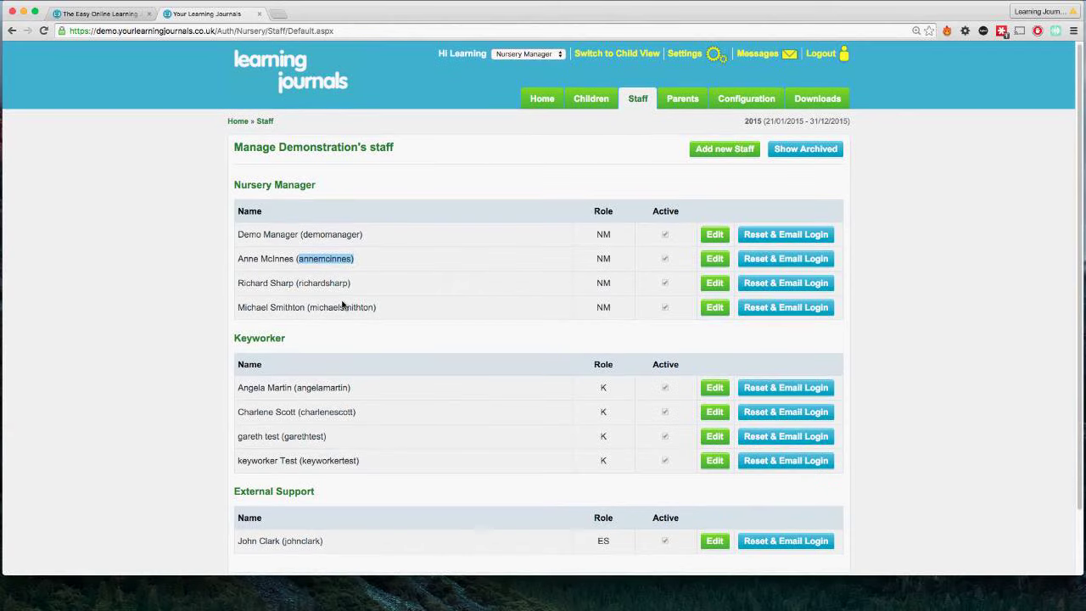
{"action": "scroll", "coordinate": [342, 307], "scroll_direction": "down", "scroll_amount": 1}
{"action": "left_click_drag", "start_coordinate": [296, 363], "coordinate": [357, 364]}
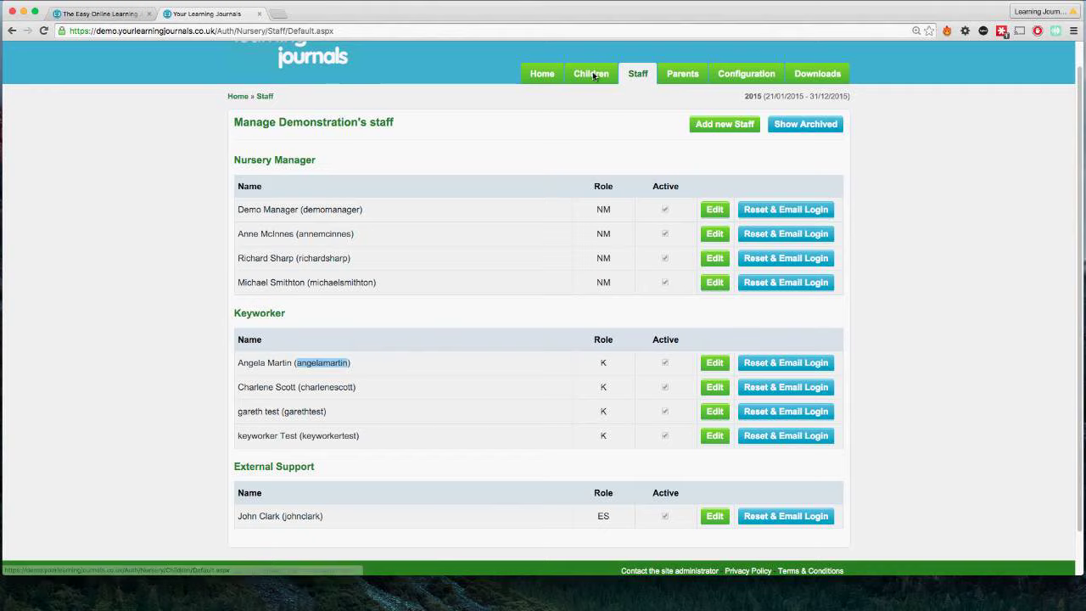
Step: Open the children linked to the fifth parent in the parents list and remove the first selected child, whose surname differs from the parent's
{"action": "left_click", "coordinate": [672, 78]}
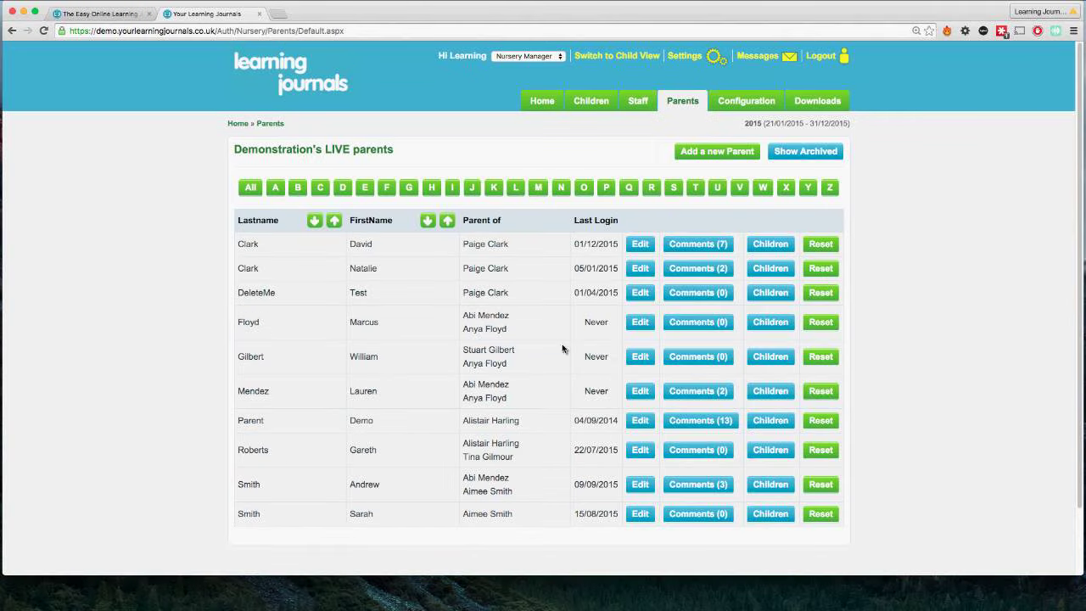
{"action": "double_click", "coordinate": [350, 358]}
{"action": "left_click", "coordinate": [500, 370]}
{"action": "left_click_drag", "start_coordinate": [500, 369], "coordinate": [466, 354]}
{"action": "left_click", "coordinate": [768, 363]}
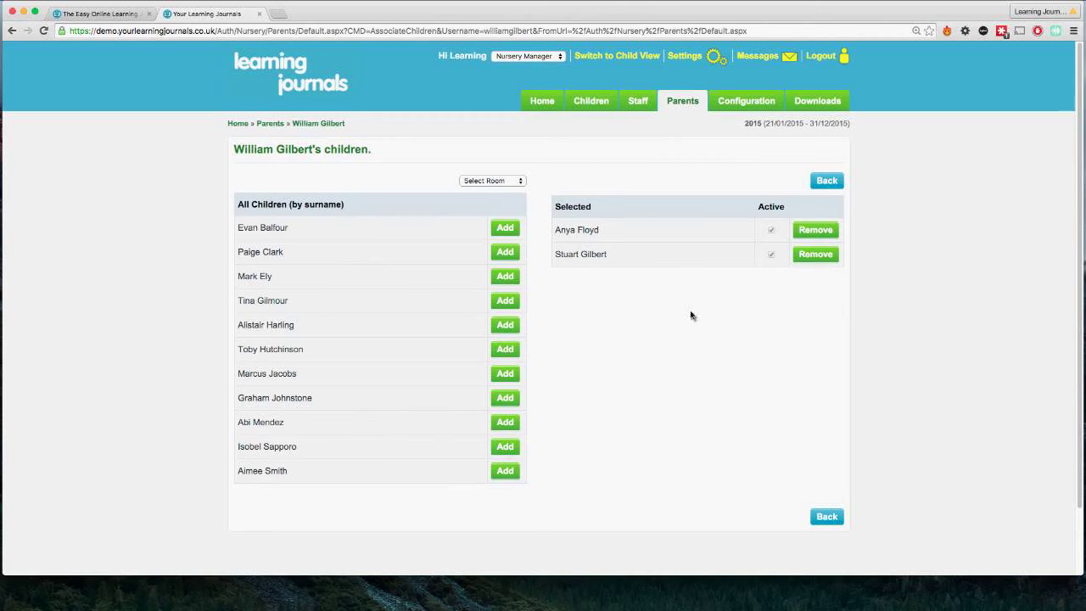
{"action": "left_click_drag", "start_coordinate": [234, 149], "coordinate": [341, 162]}
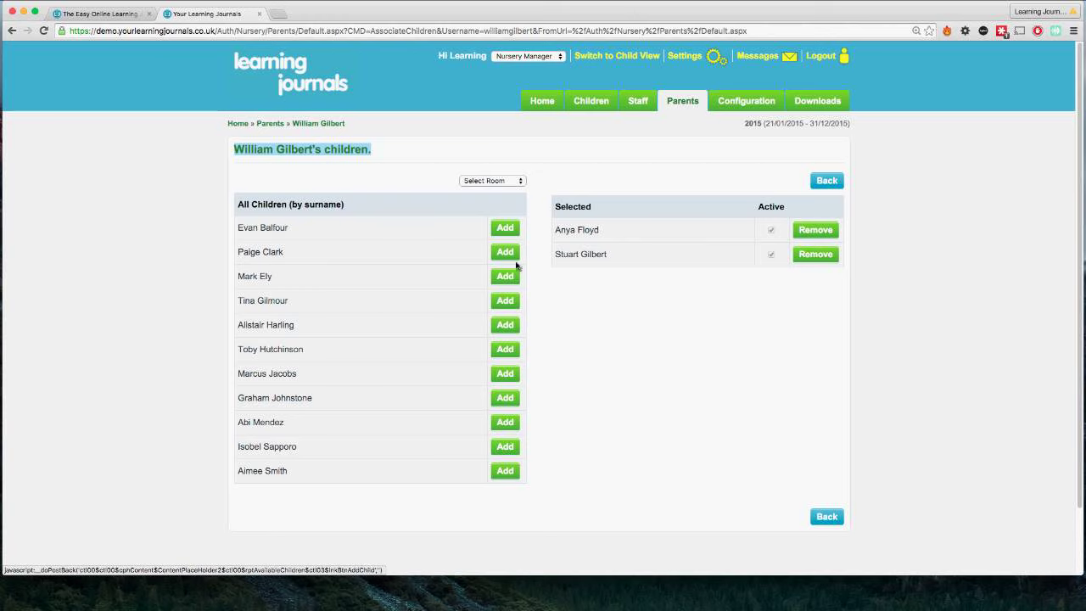
{"action": "left_click", "coordinate": [821, 251]}
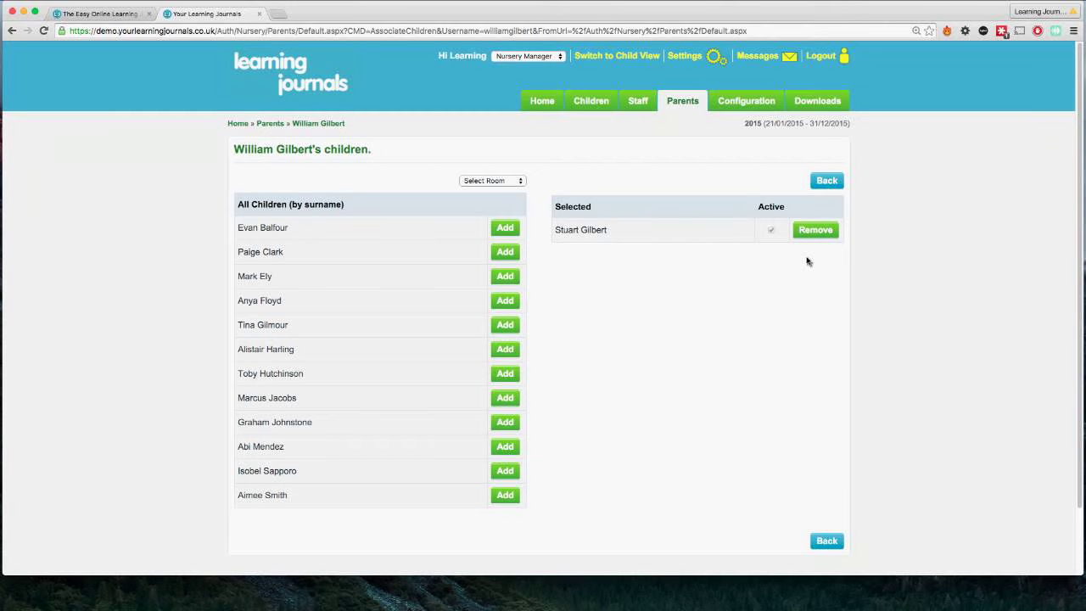
Step: Open the Pre-School room in the children's area and examine which keyworker is assigned to each child
{"action": "left_click", "coordinate": [585, 102]}
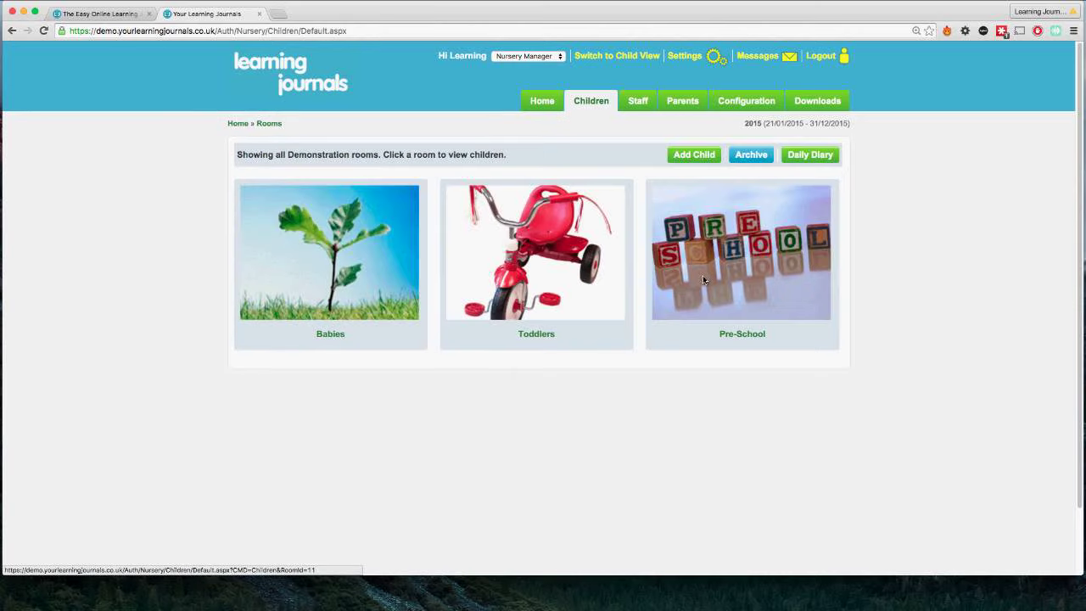
{"action": "left_click", "coordinate": [703, 279]}
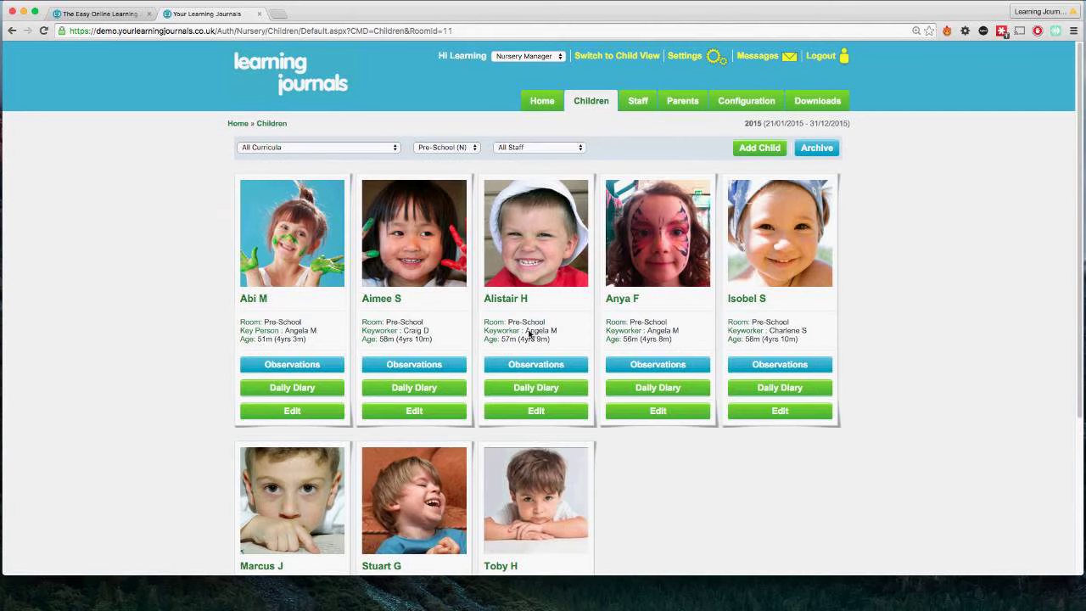
{"action": "left_click_drag", "start_coordinate": [526, 330], "coordinate": [557, 335]}
{"action": "left_click_drag", "start_coordinate": [286, 332], "coordinate": [325, 338]}
{"action": "left_click", "coordinate": [531, 342]}
{"action": "scroll", "coordinate": [694, 350], "scroll_direction": "down", "scroll_amount": 1}
{"action": "scroll", "coordinate": [694, 349], "scroll_direction": "down", "scroll_amount": 2}
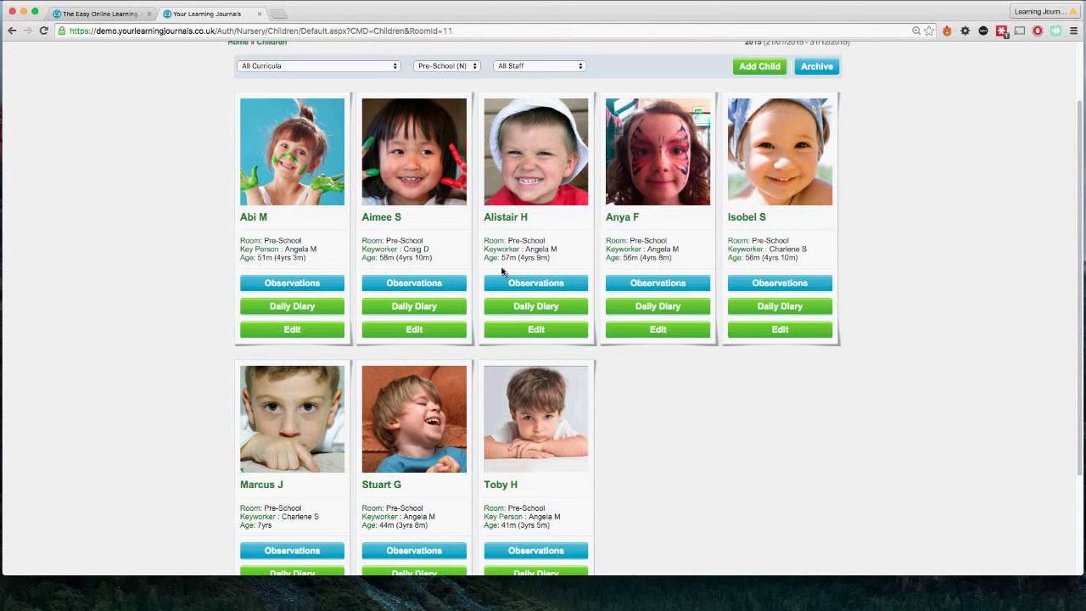
Step: Filter the Pre-School children by the second listed nursery manager, and switch the staff filter to the first listed keyworker
{"action": "left_click", "coordinate": [509, 68]}
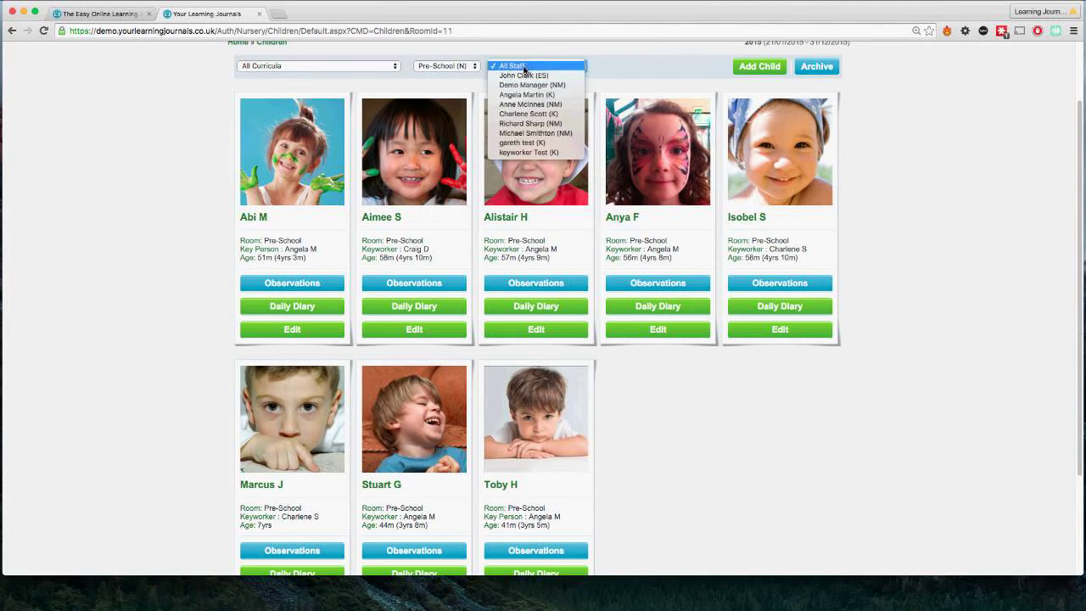
{"action": "left_click", "coordinate": [525, 68]}
{"action": "left_click", "coordinate": [524, 66]}
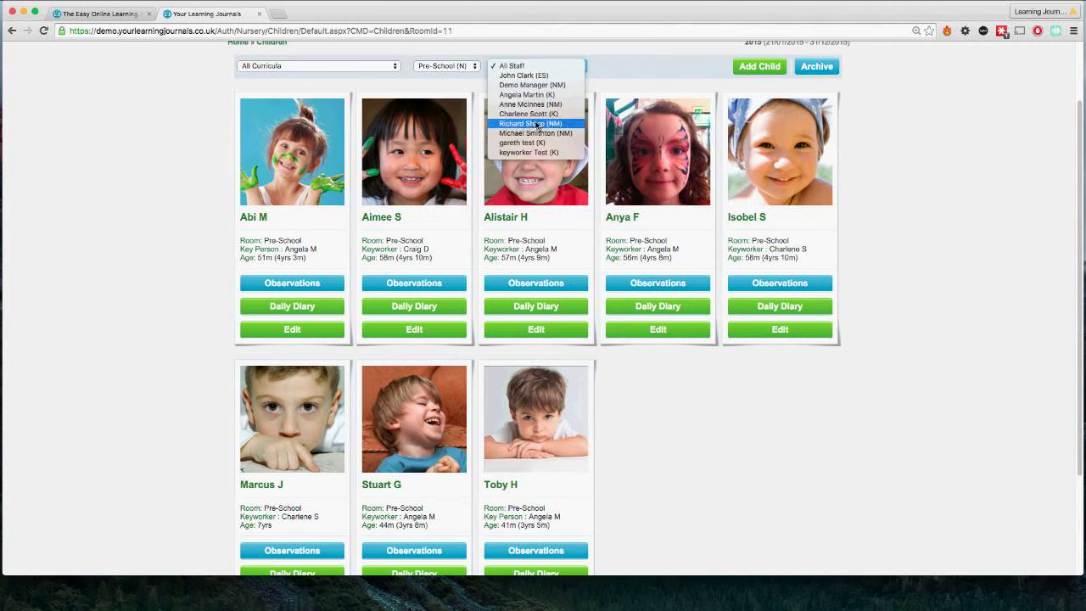
{"action": "left_click", "coordinate": [526, 104]}
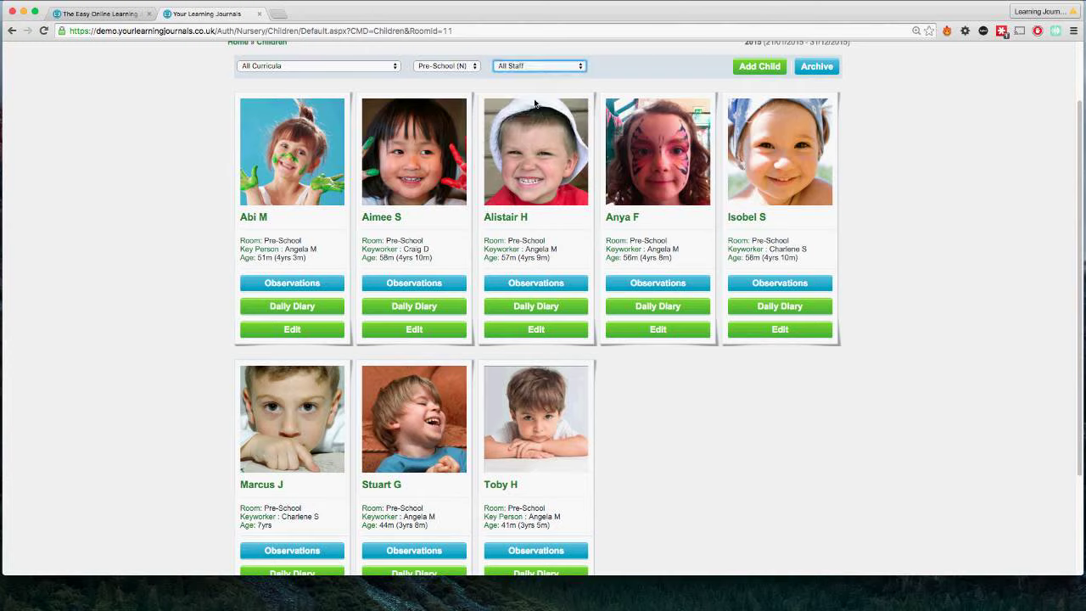
{"action": "left_click", "coordinate": [524, 66]}
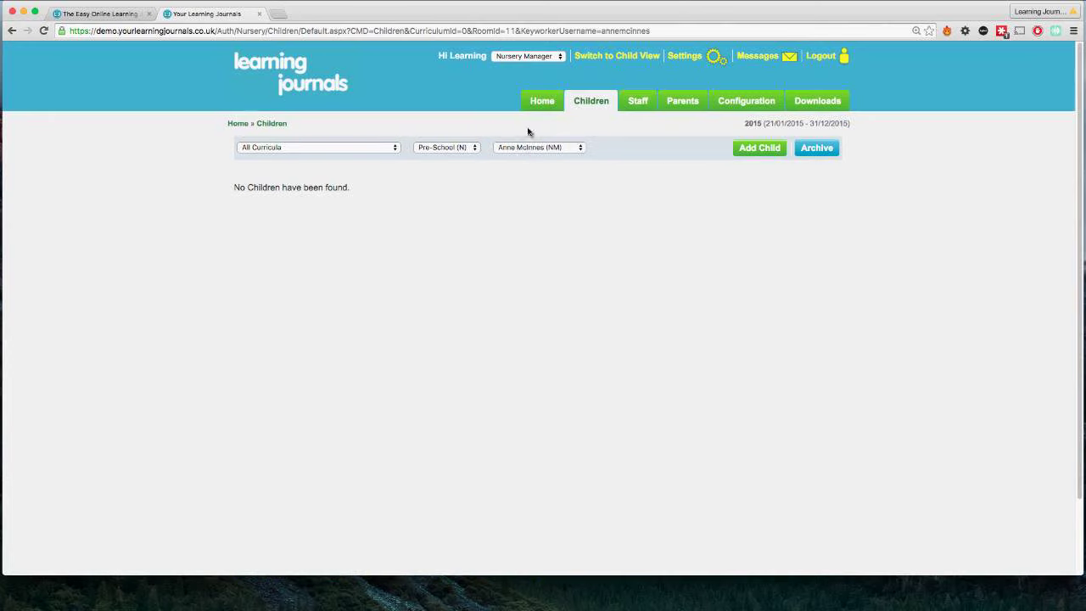
{"action": "left_click", "coordinate": [526, 149]}
{"action": "left_click", "coordinate": [523, 139]}
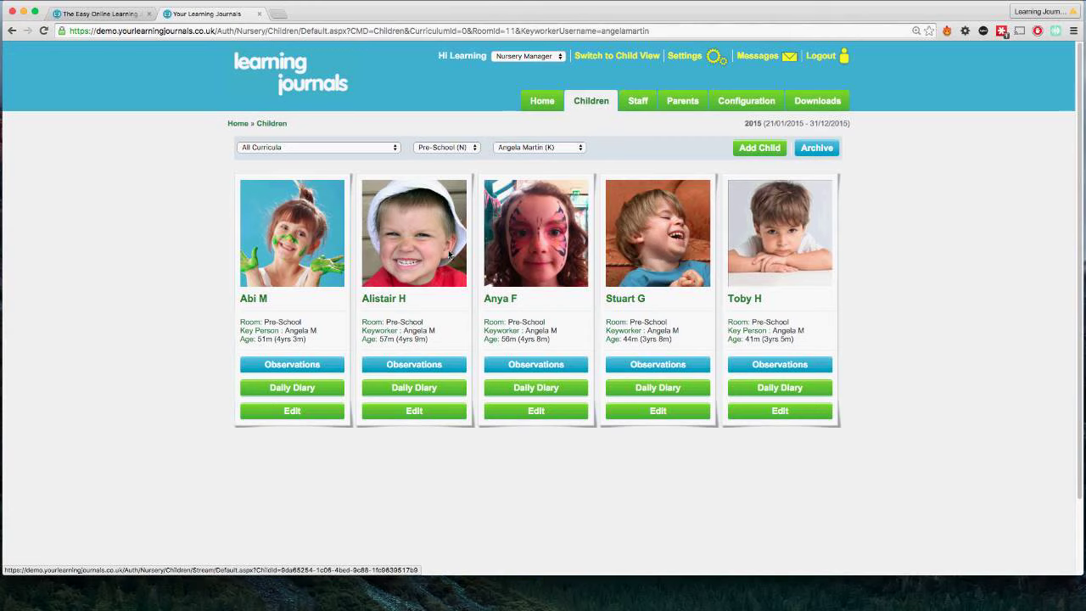
Step: Reset the staff filter to All Staff and check the keyworker of the fifth child in the Pre-School room
{"action": "left_click", "coordinate": [552, 147]}
{"action": "left_click", "coordinate": [534, 114]}
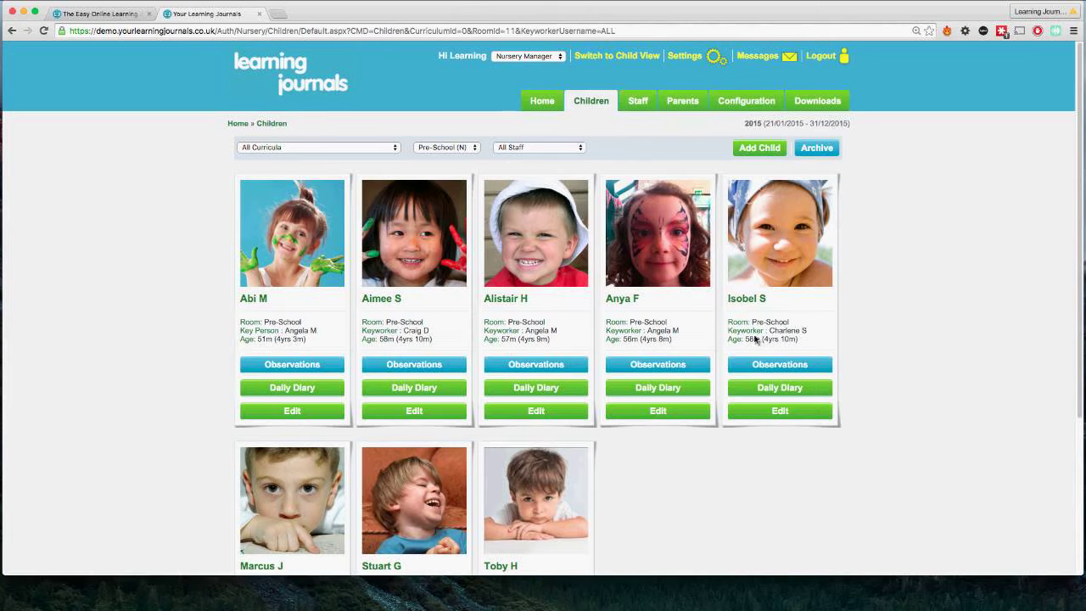
{"action": "double_click", "coordinate": [795, 331]}
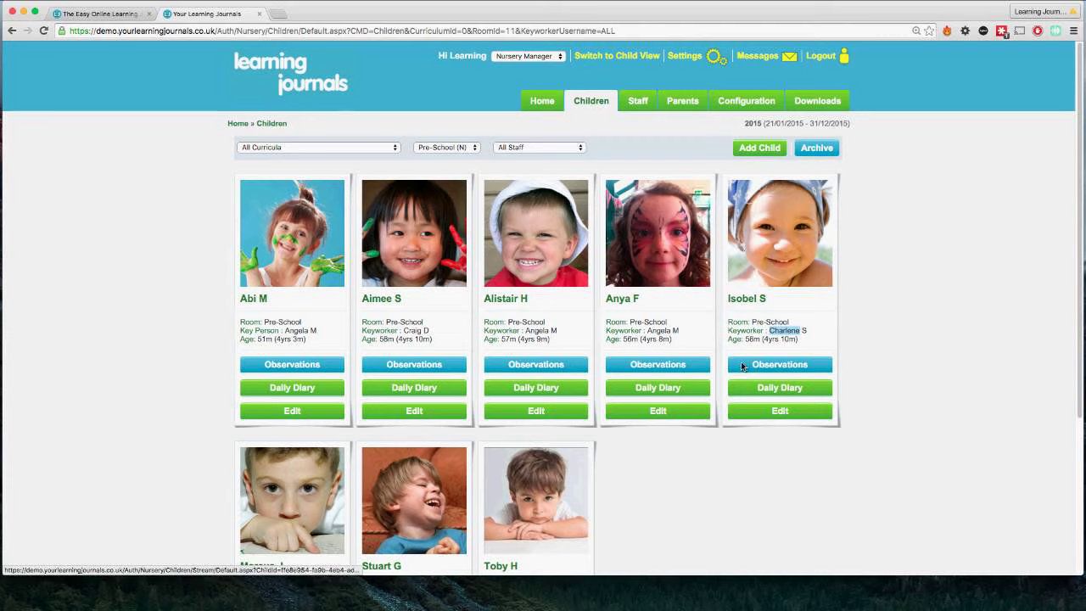